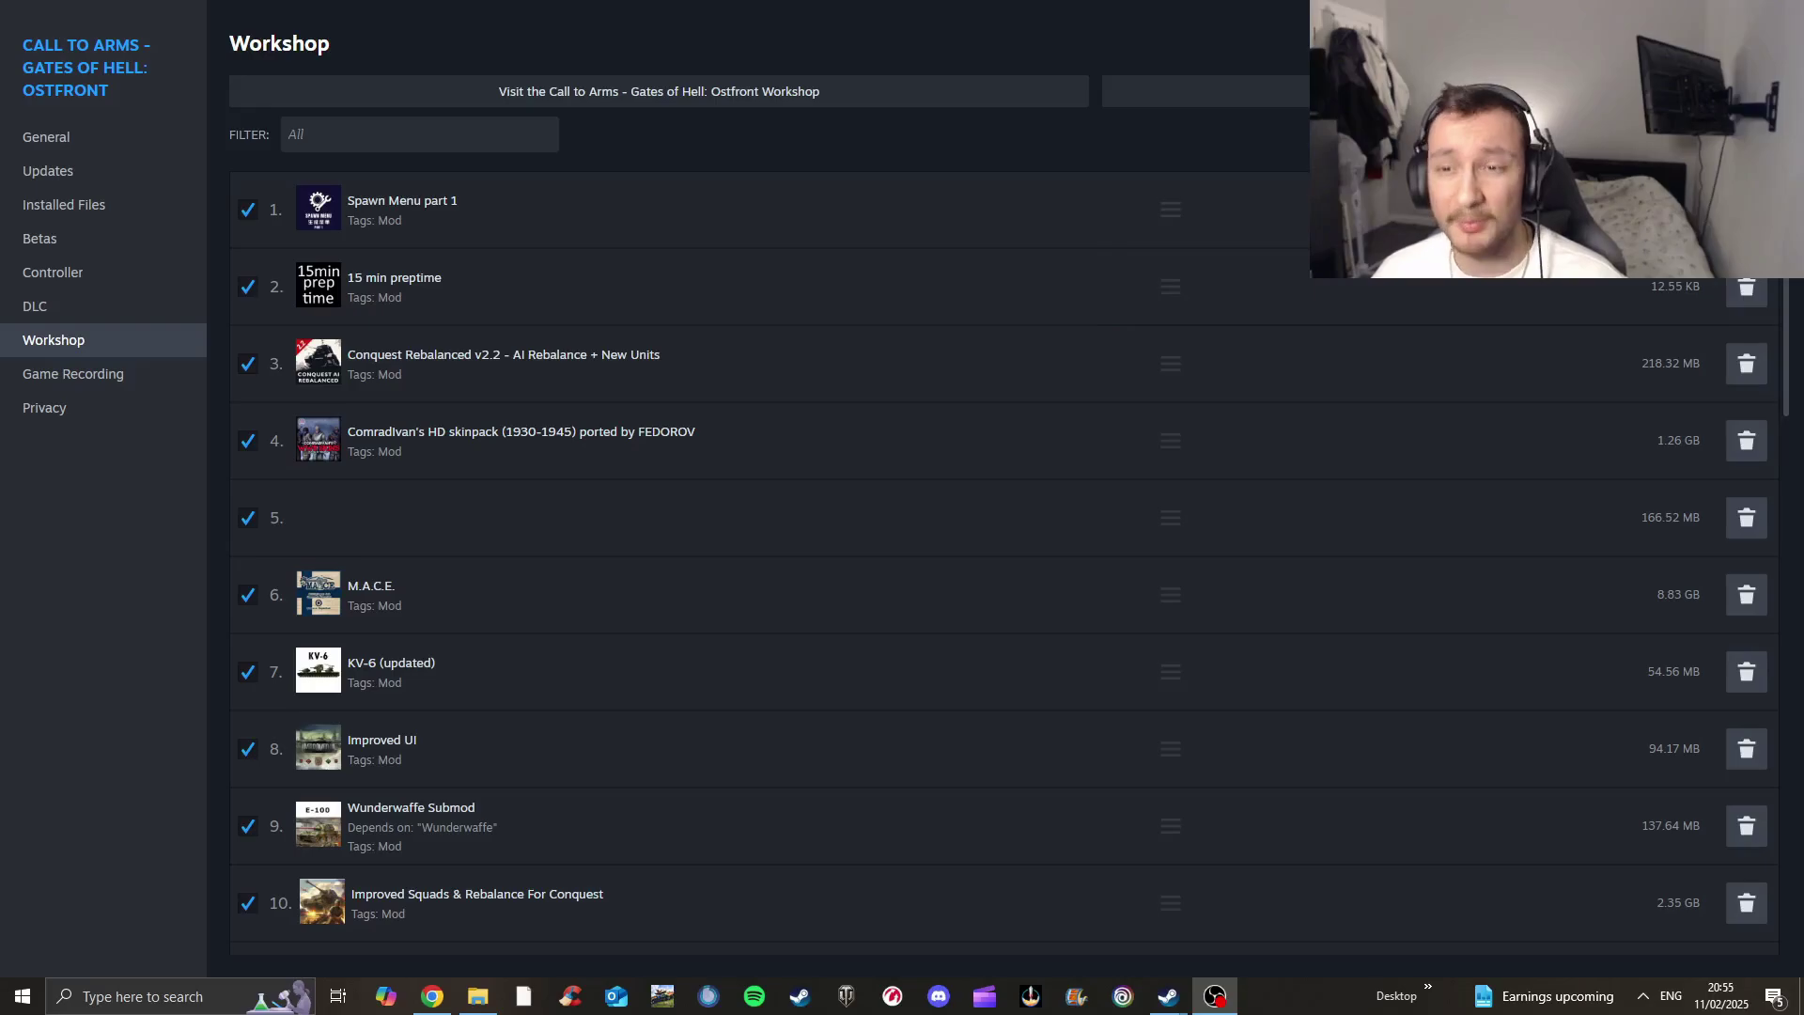
Sort the Gates of Hell workshop mods by size, largest first, then close the mod storage window
left_click(1597, 134)
left_click(1597, 135)
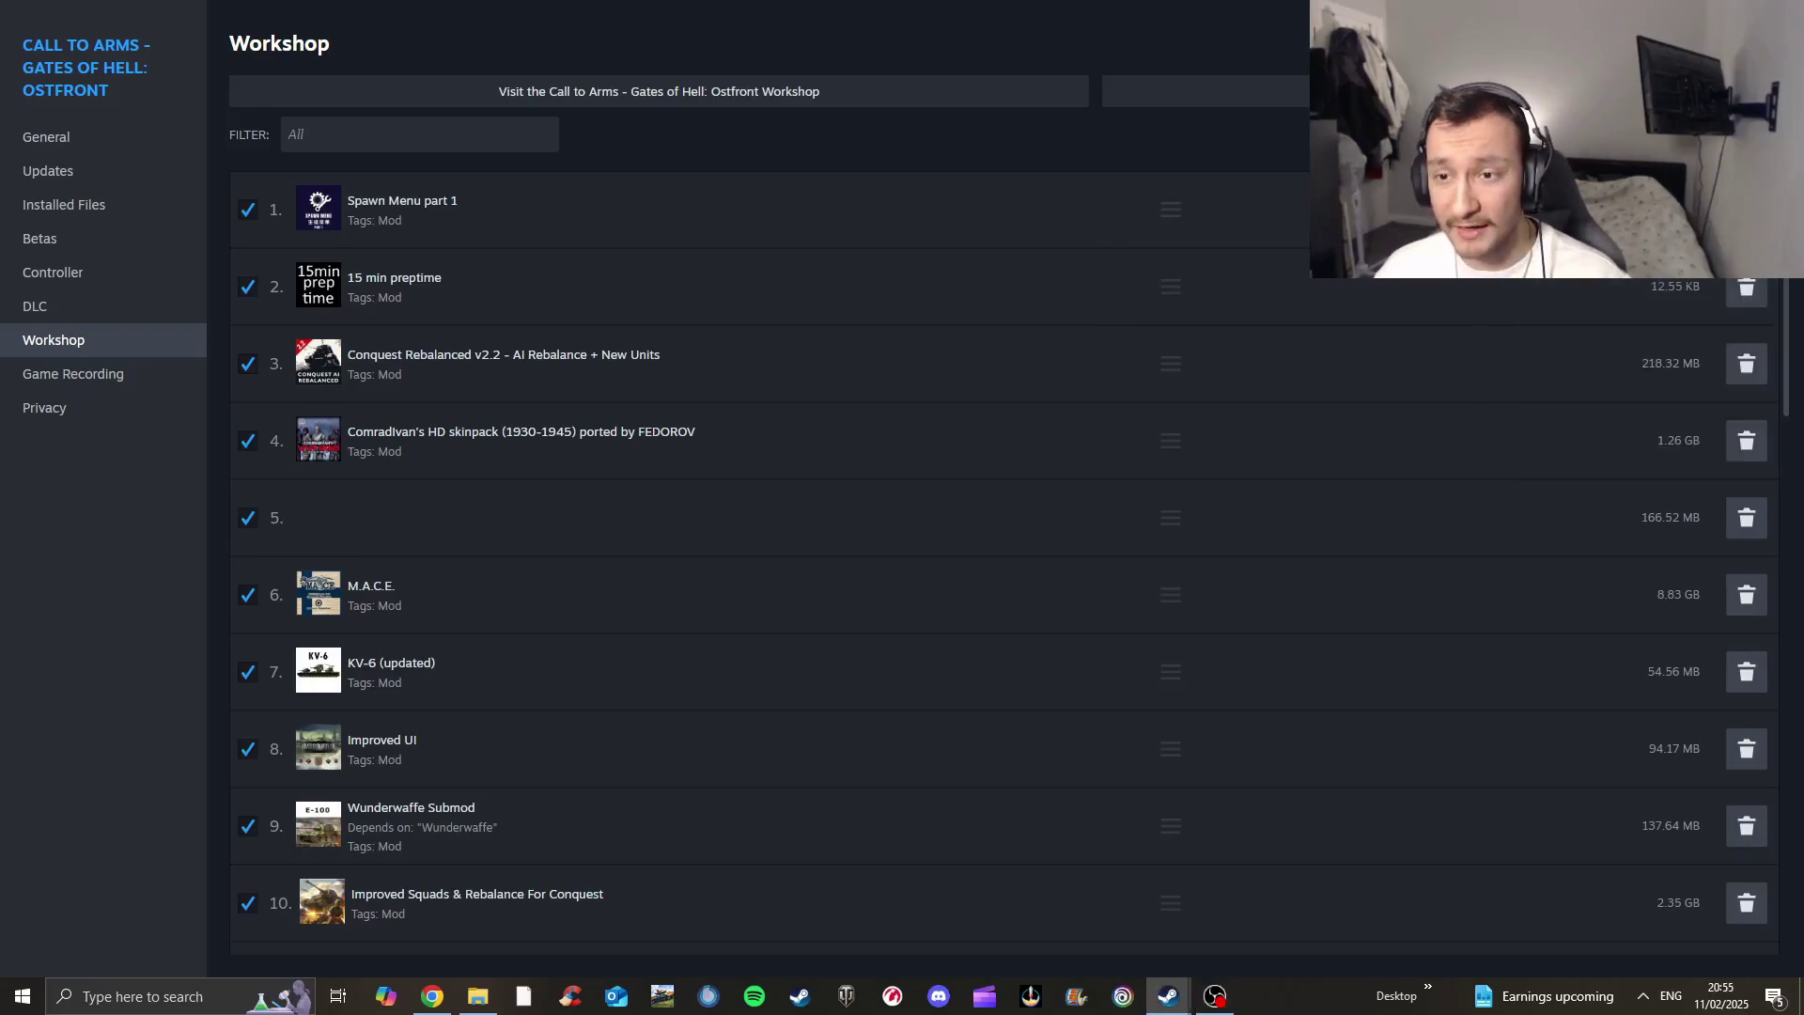
left_click(1598, 135)
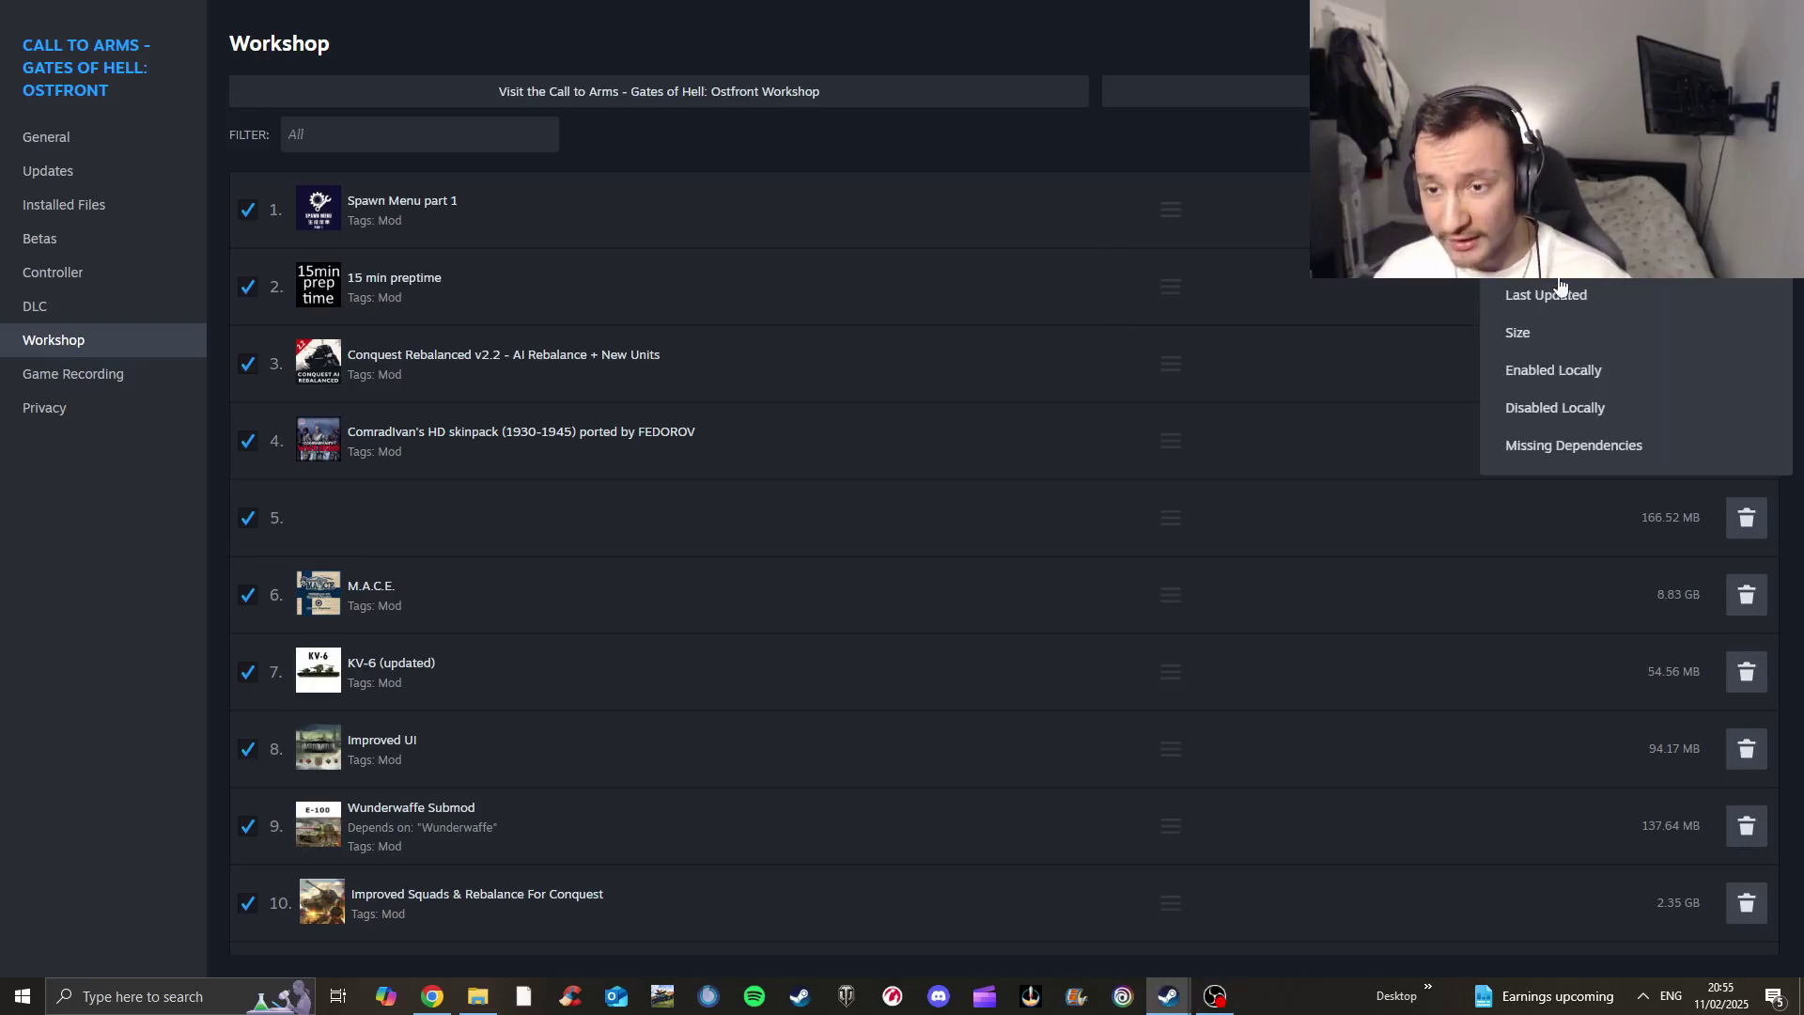
left_click(1565, 333)
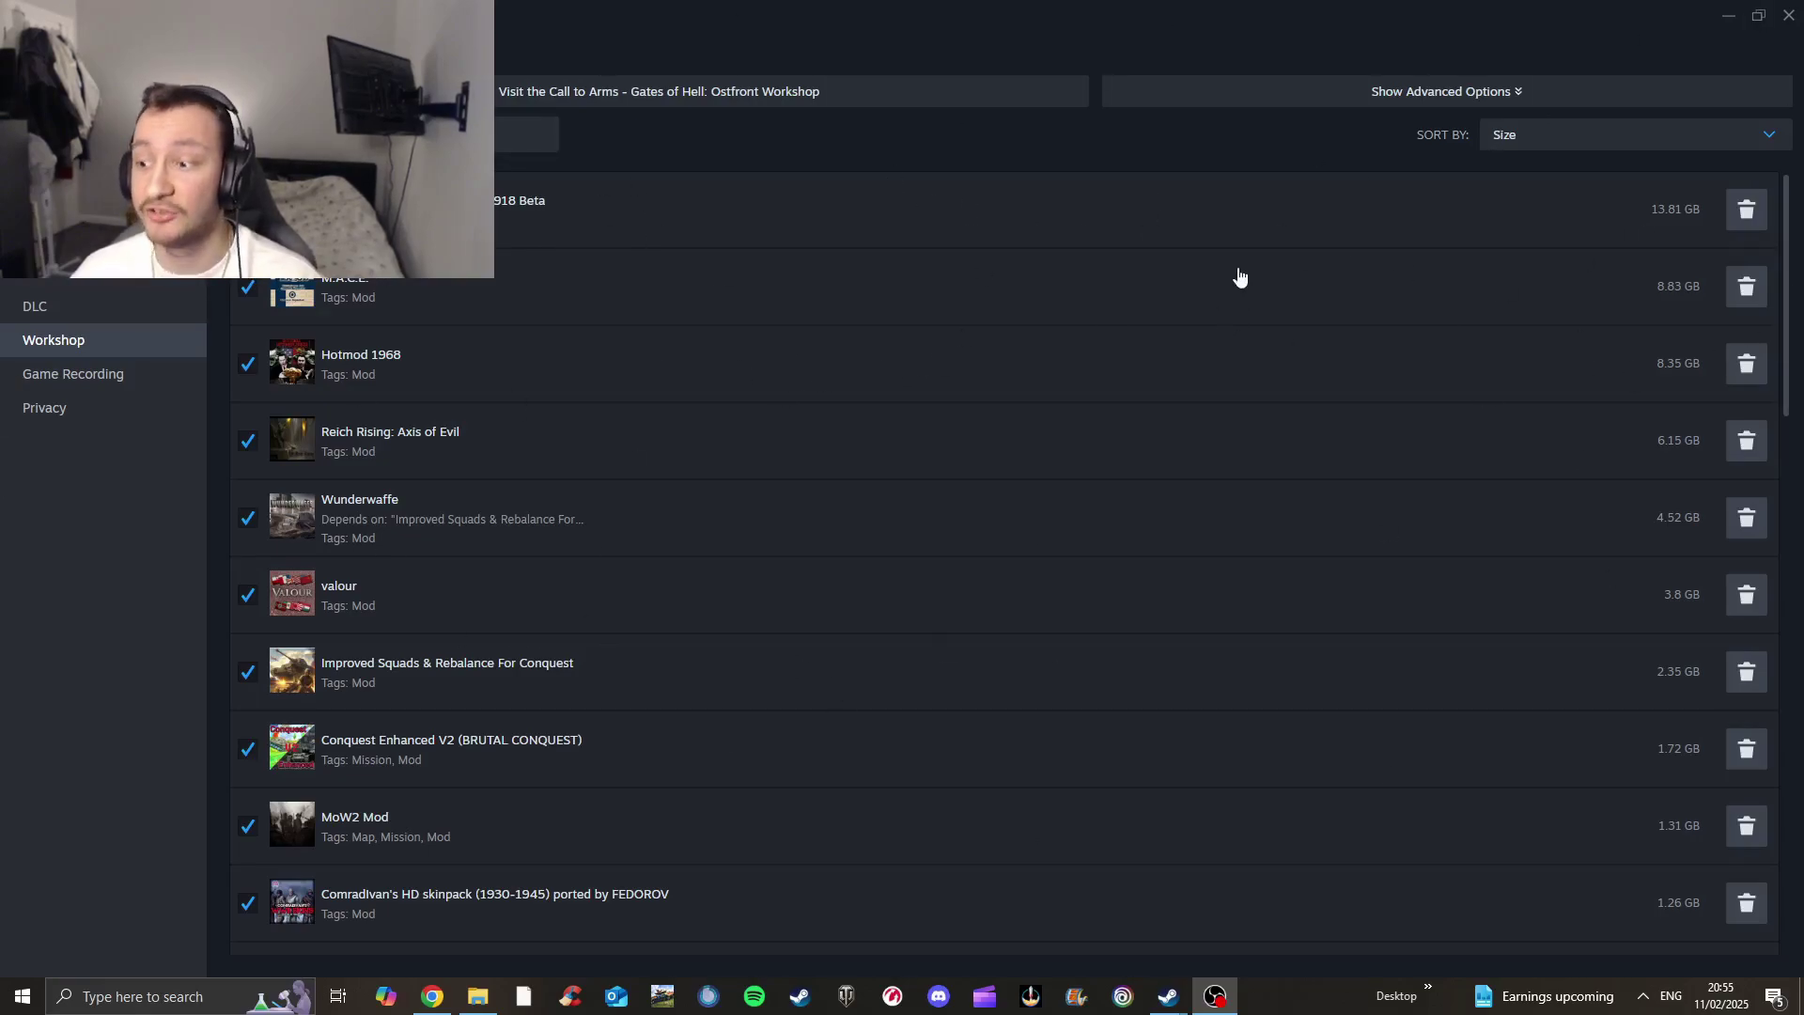
left_click(1787, 16)
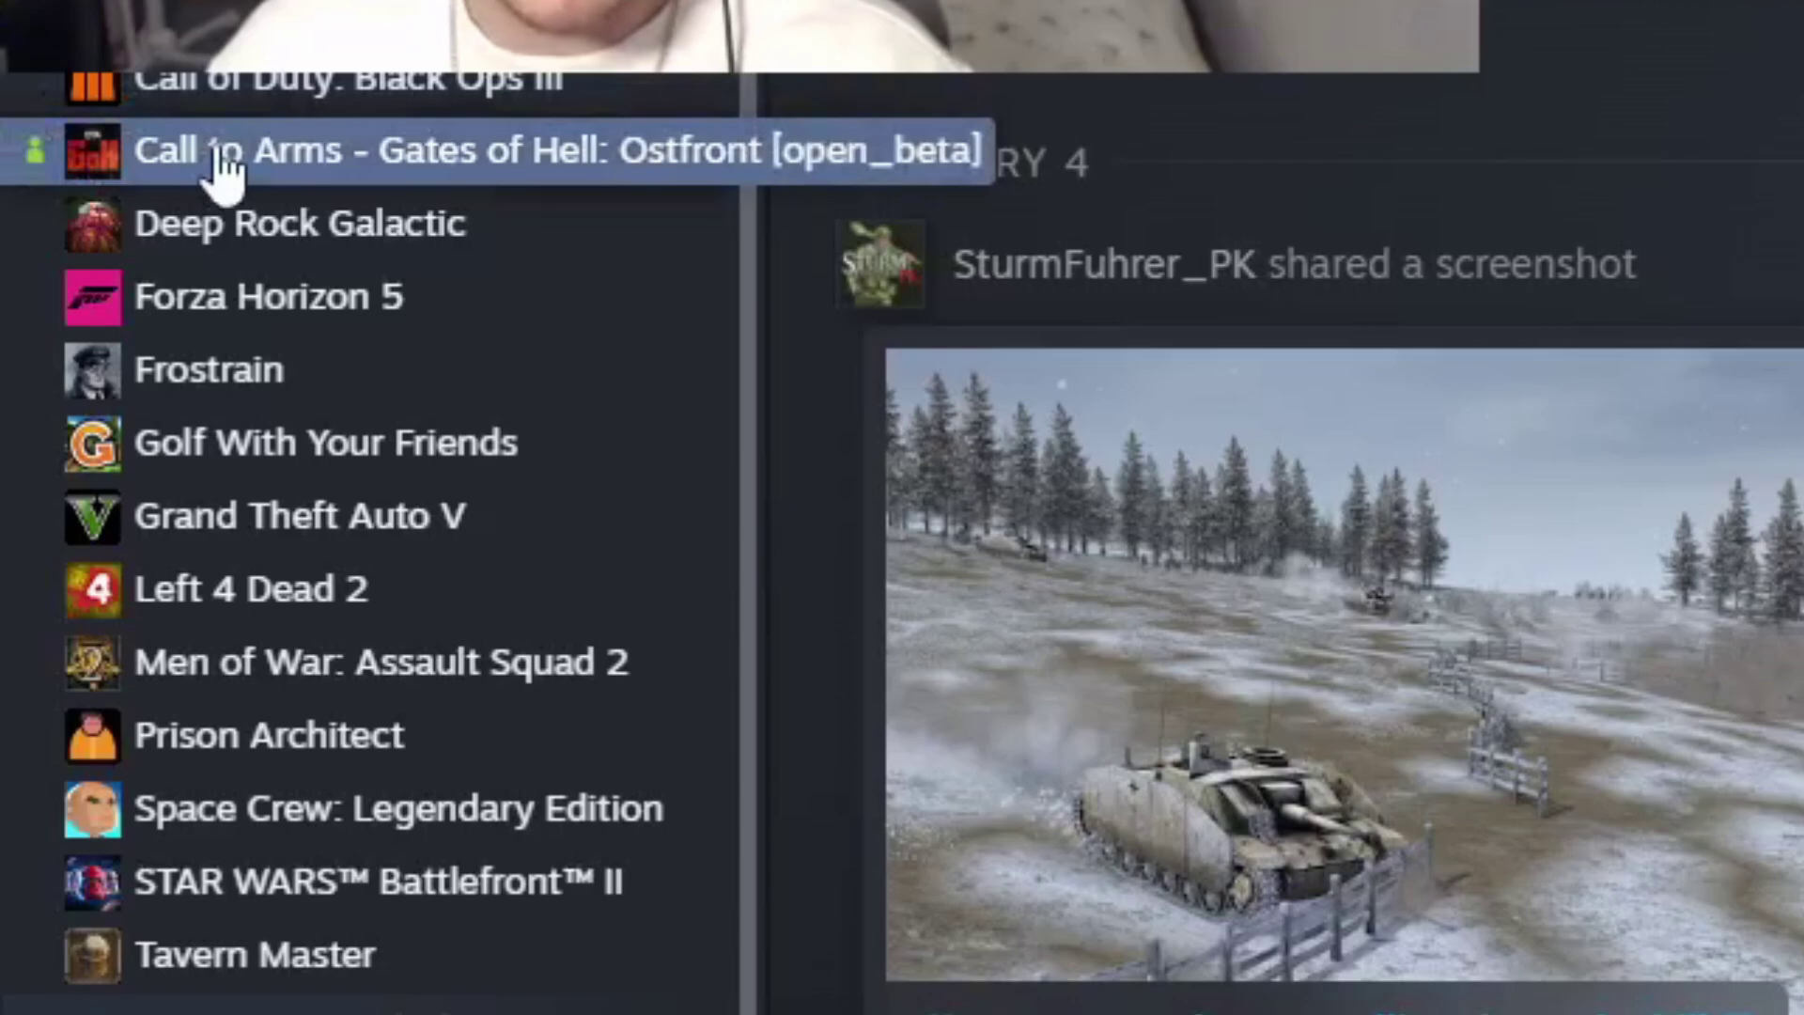
Open the Workshop properties for Gates of Hell: Ostfront and review the mod load order, including 15 min preptime
right_click(72, 302)
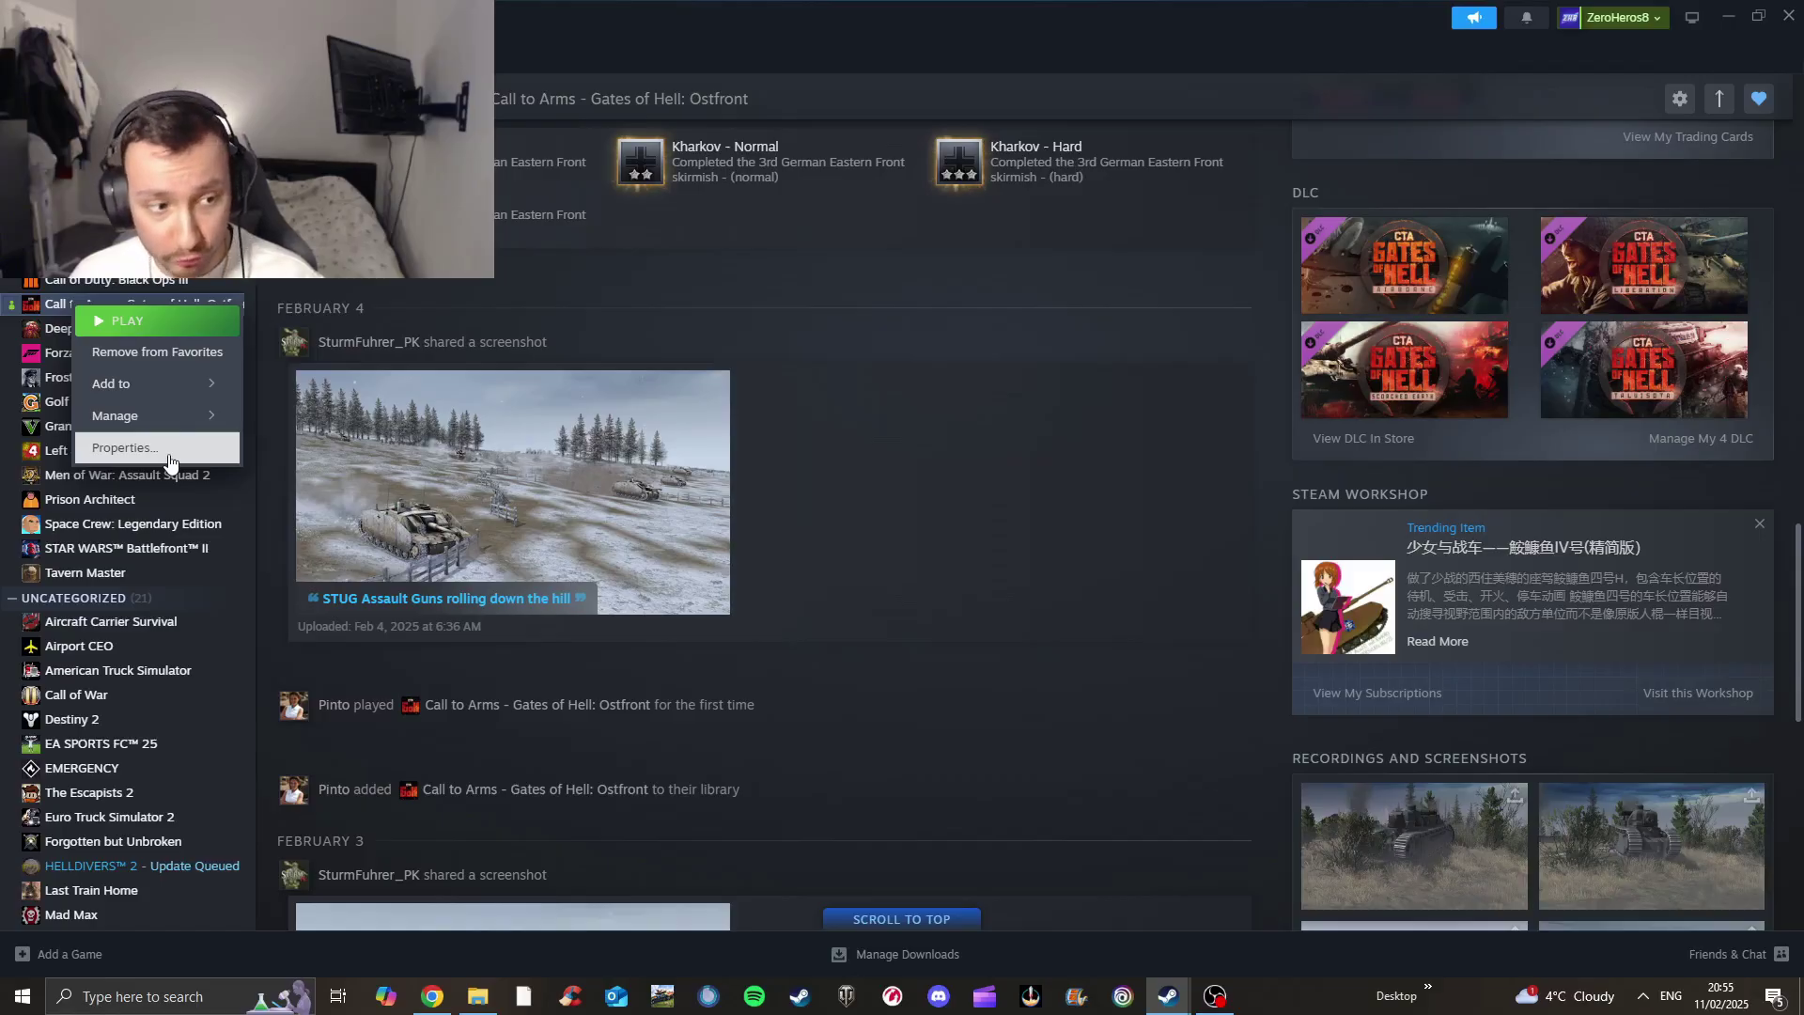
left_click(170, 449)
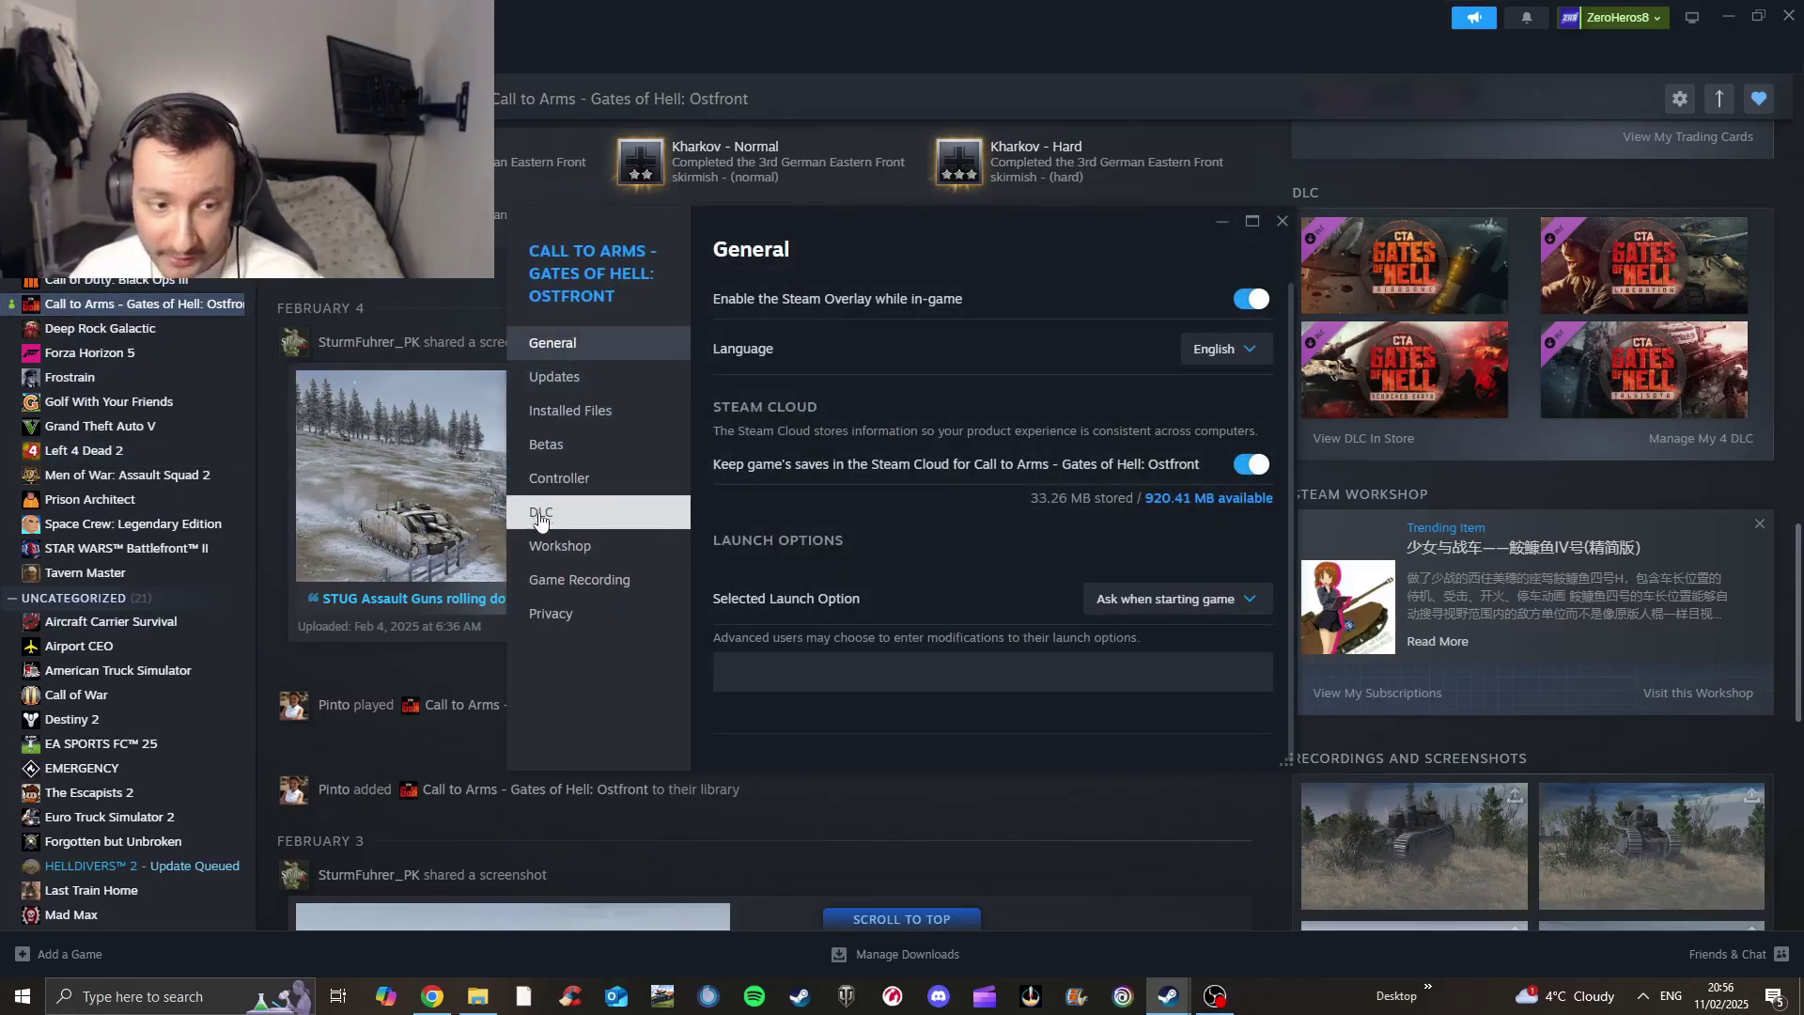
left_click(545, 545)
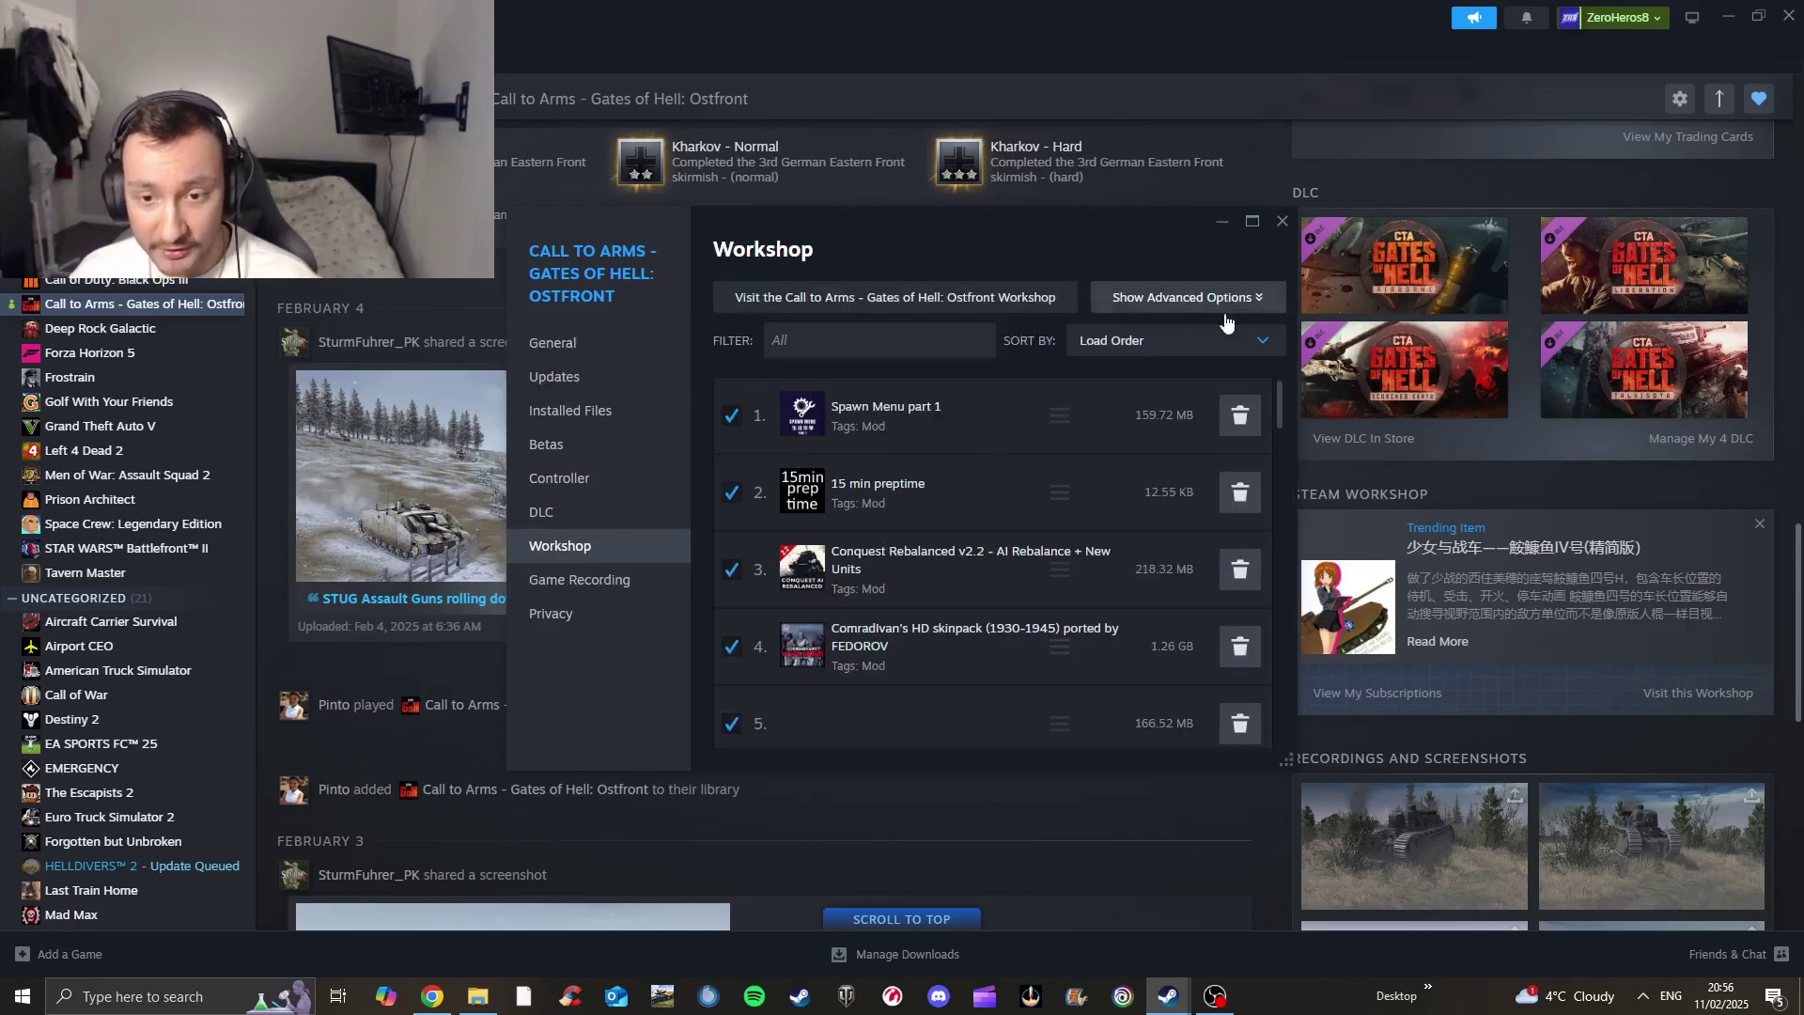
scroll(1086, 478, "down", 2)
scroll(1086, 479, "down", 7)
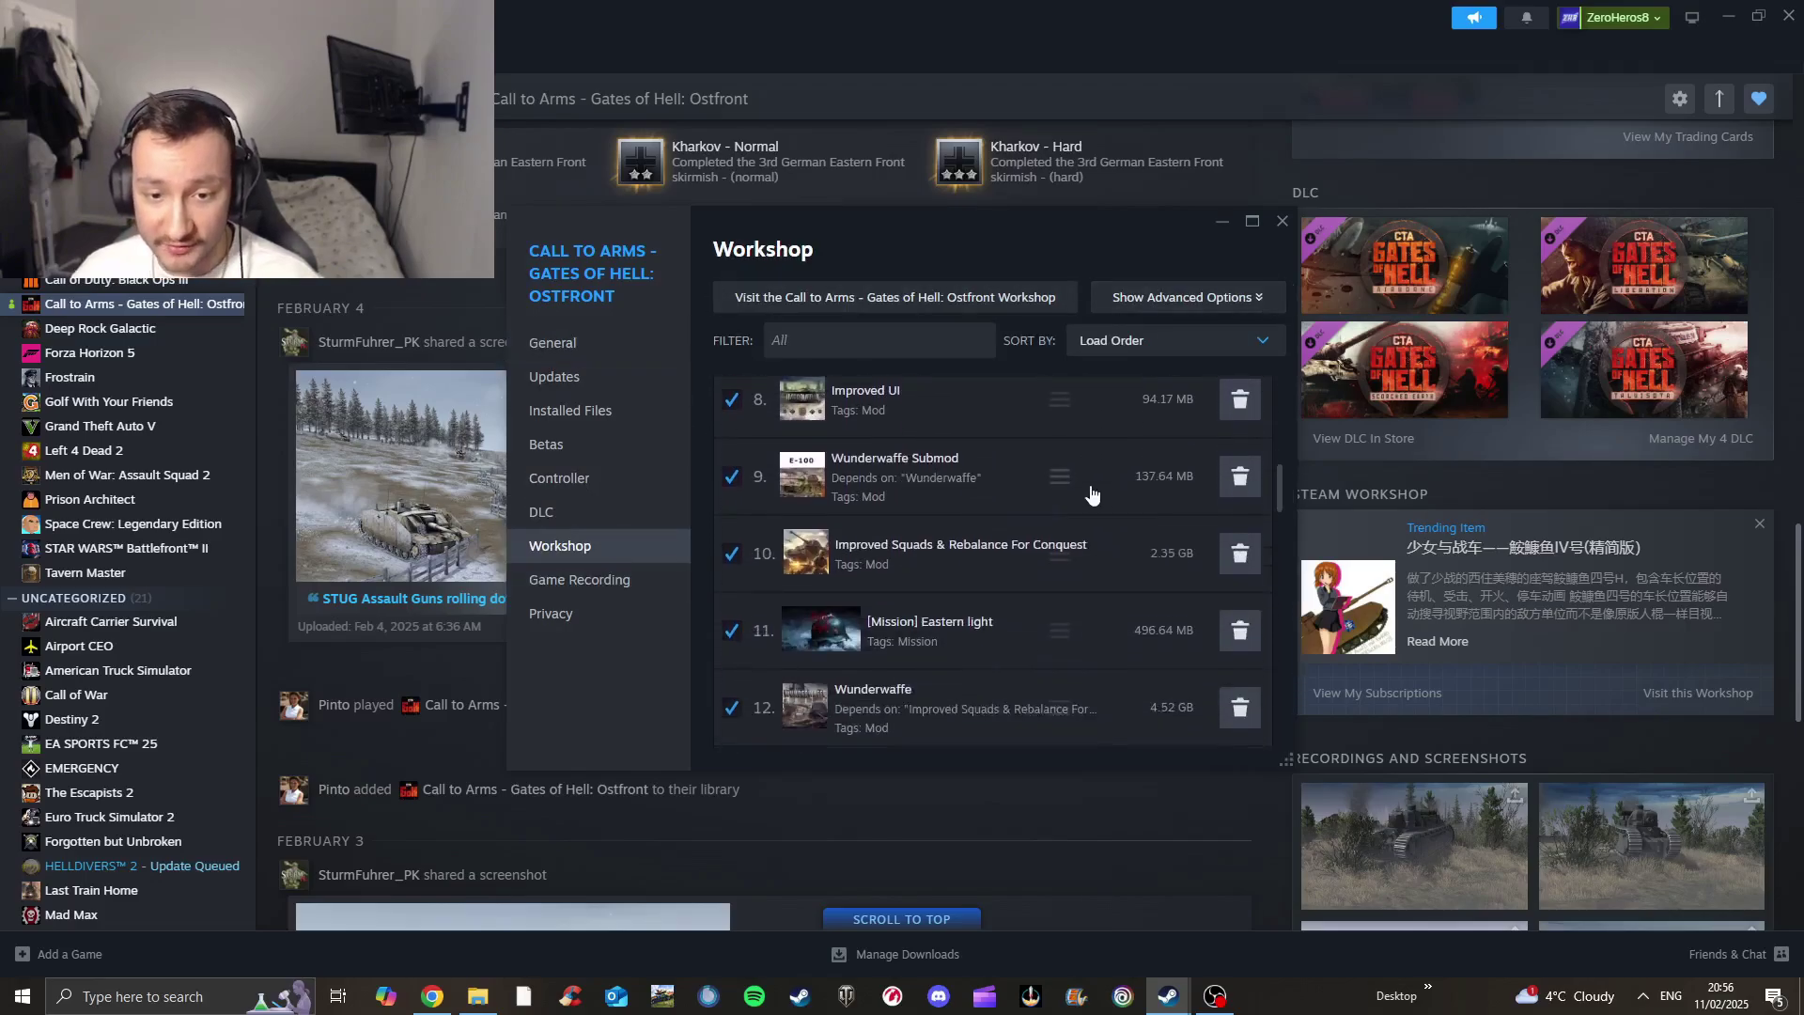
scroll(1086, 476, "down", 3)
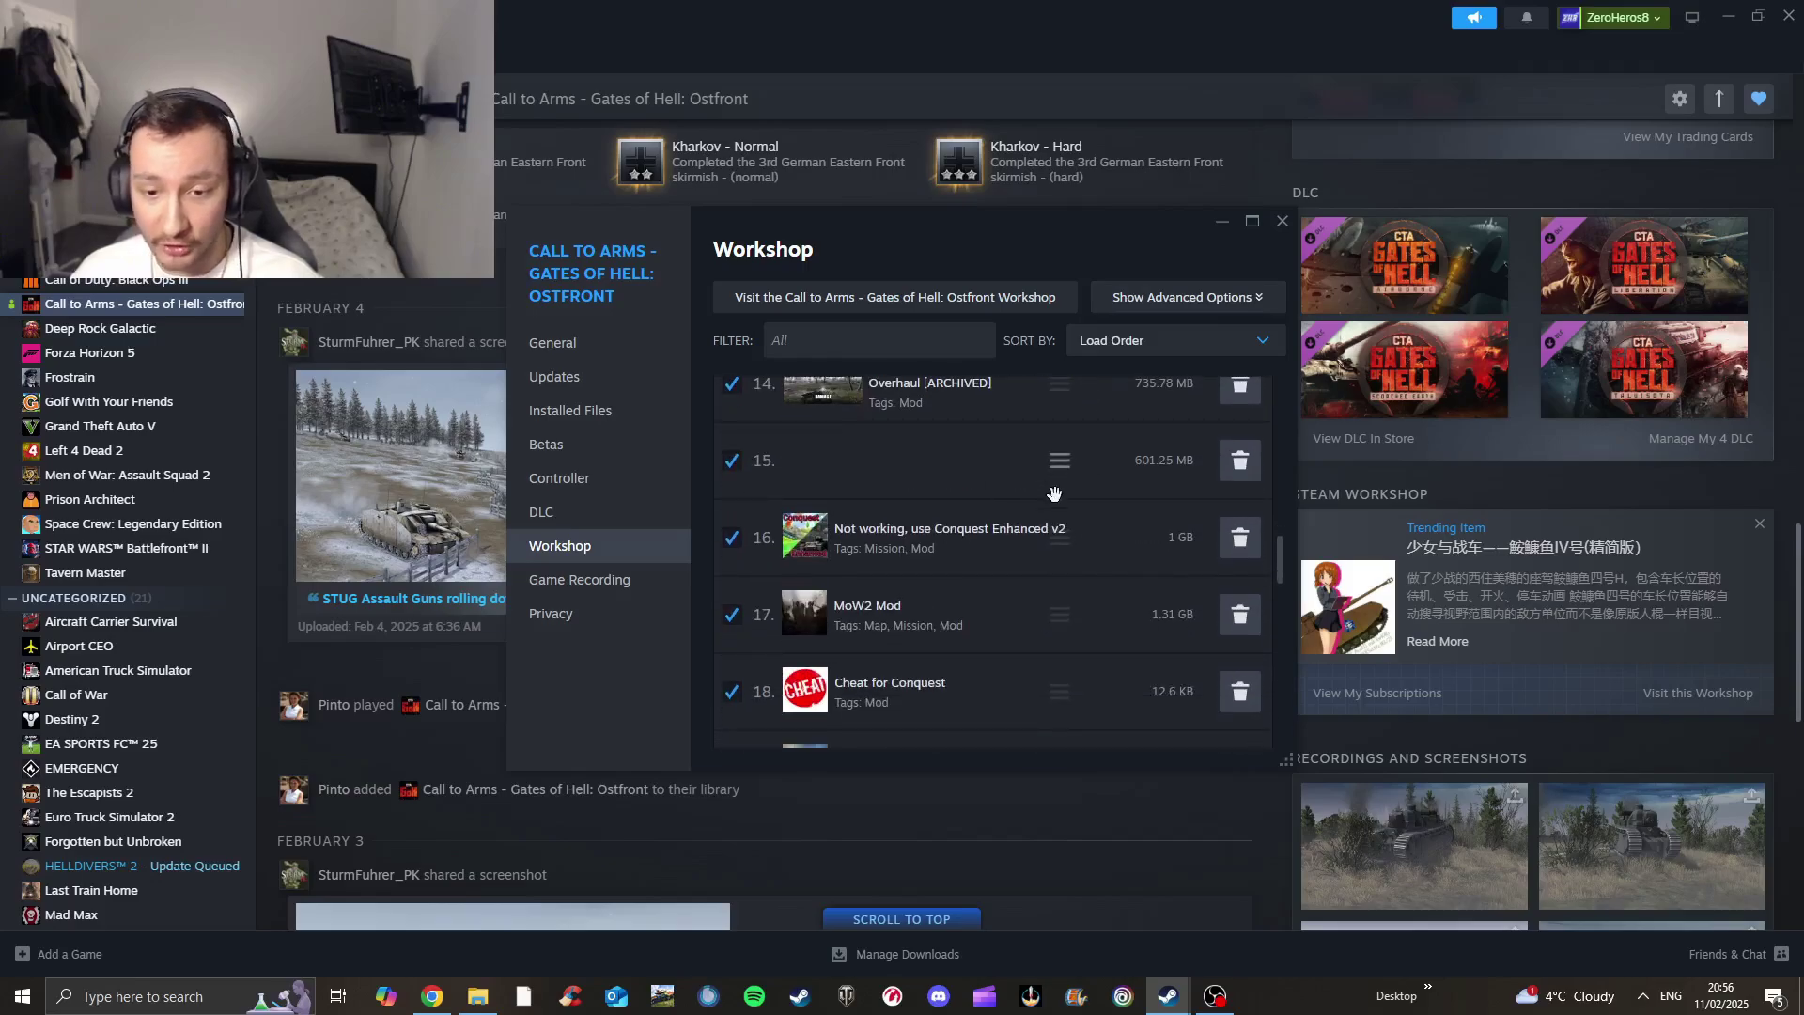
scroll(1180, 608, "up", 11)
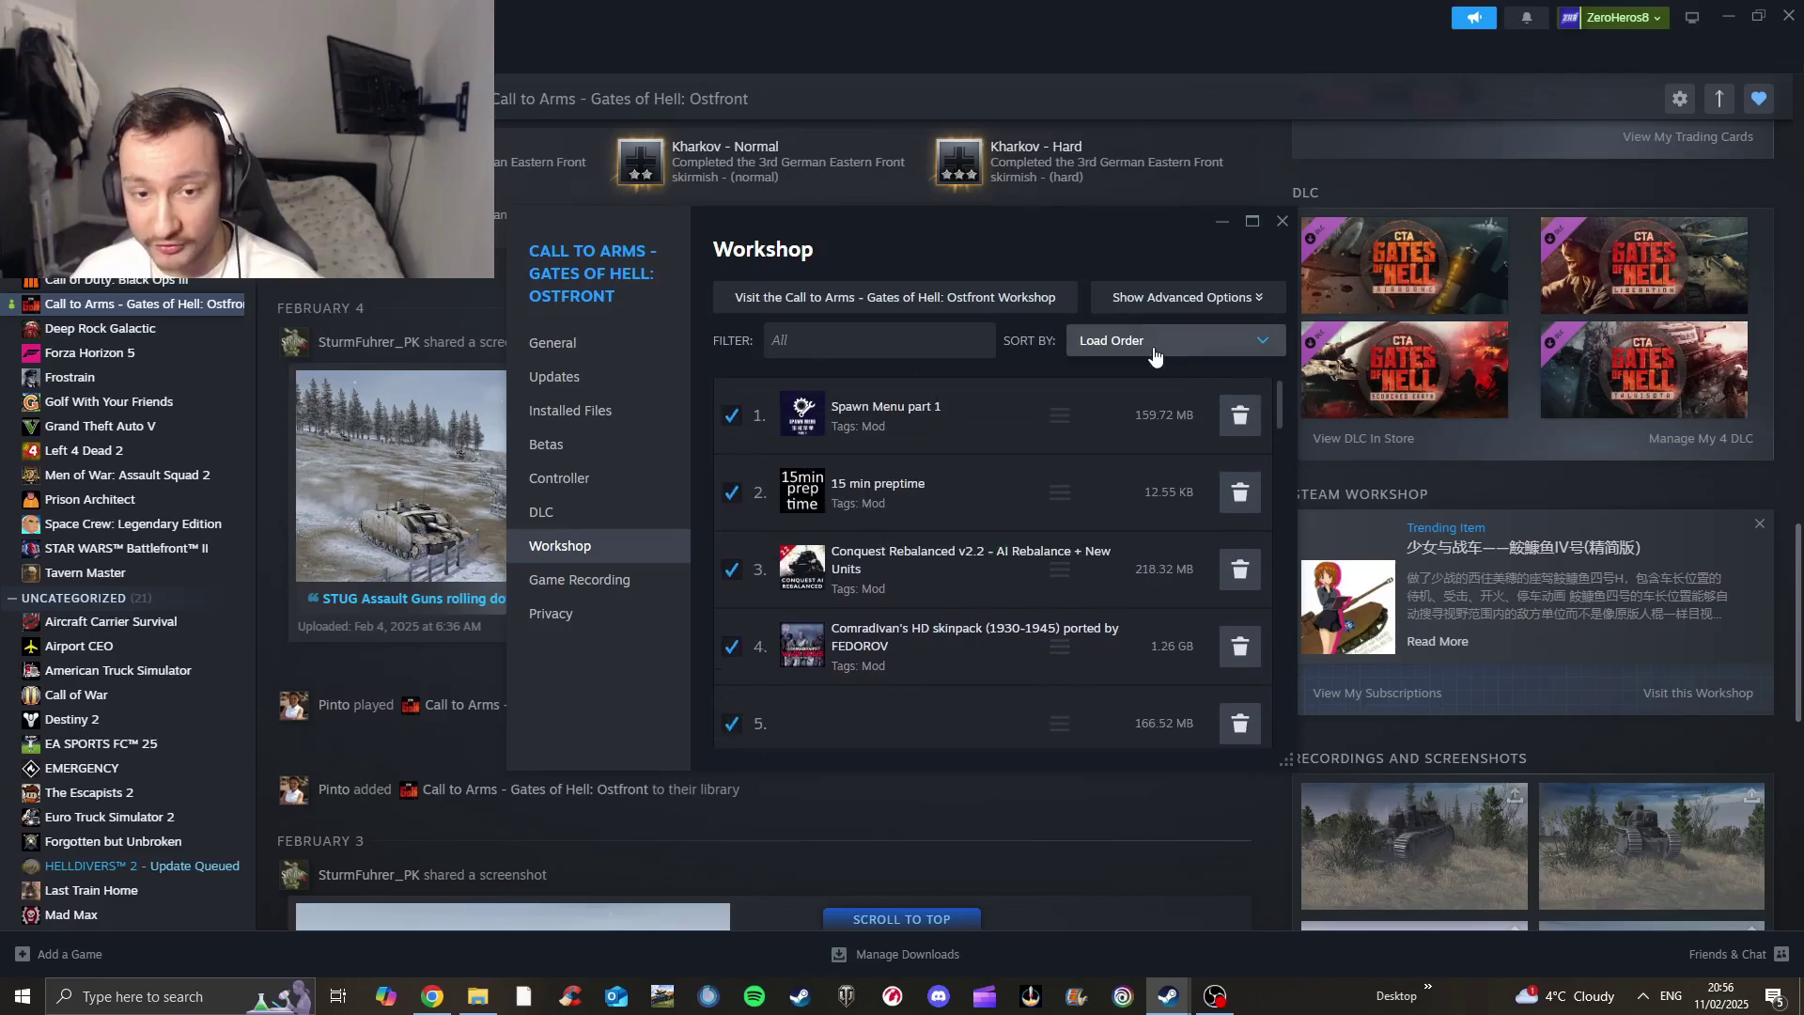
left_click_drag(1060, 491, 1060, 484)
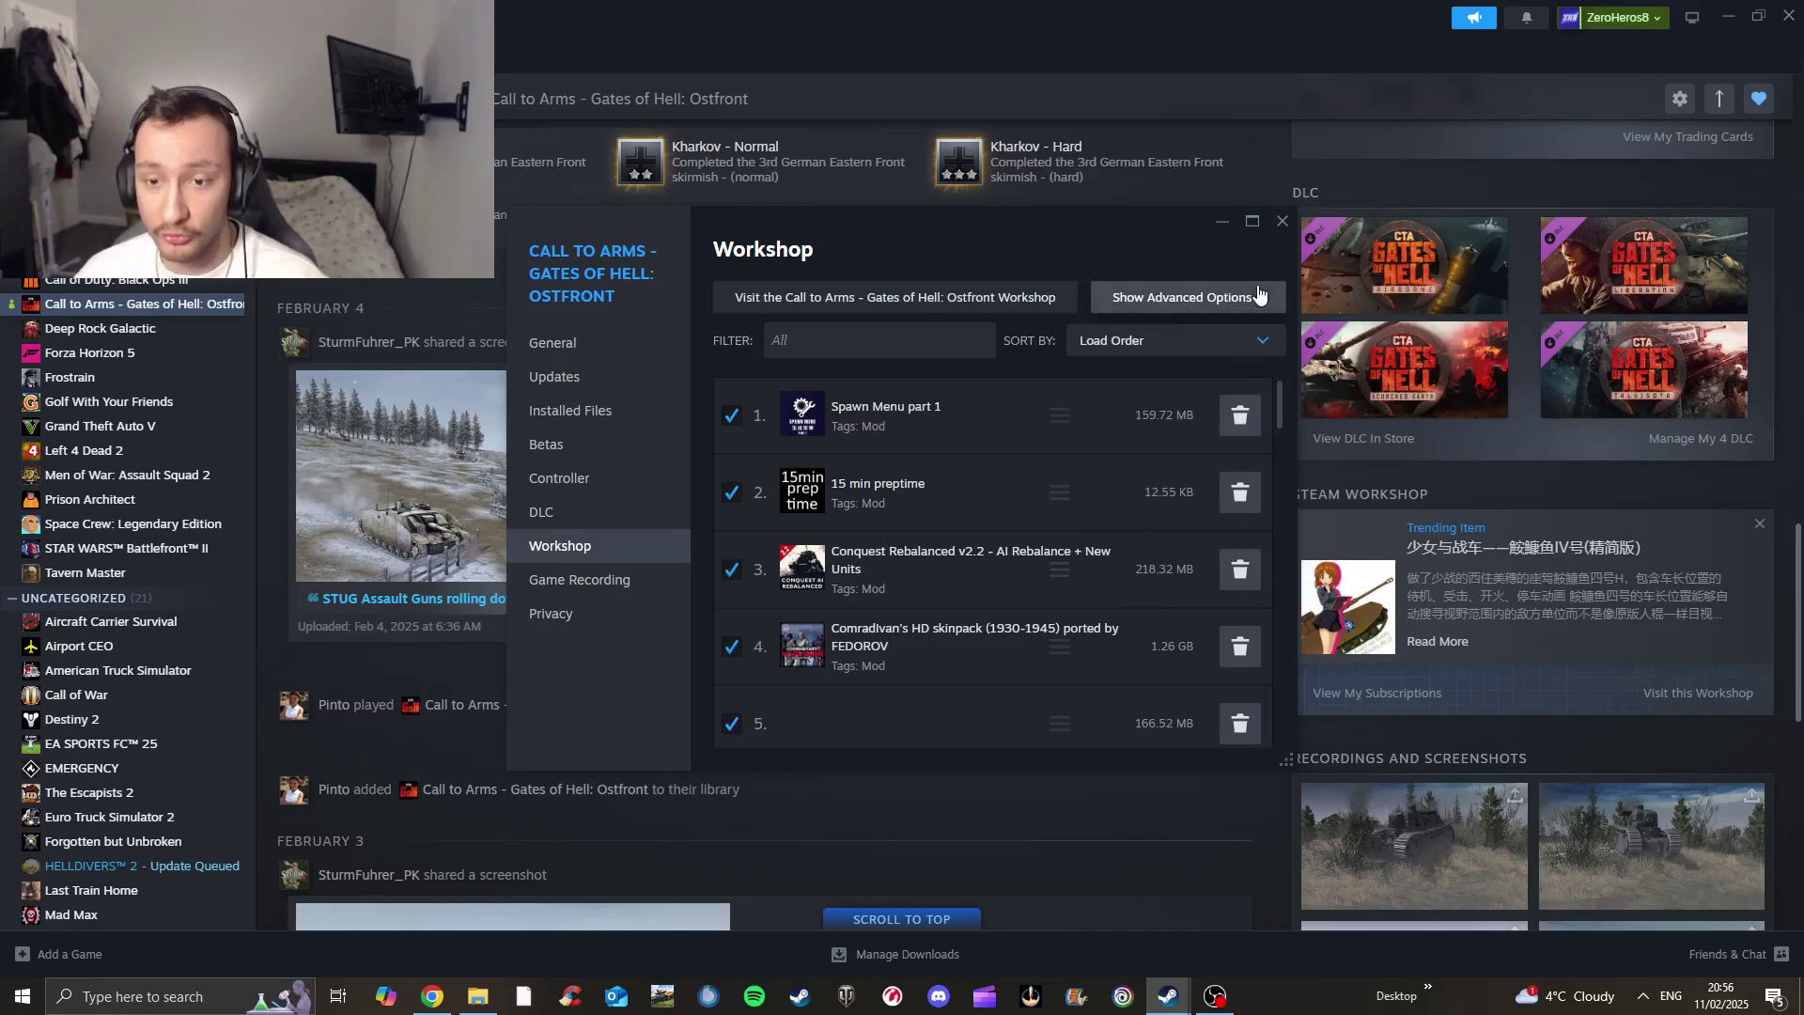
Close the game's Properties window and switch over to the web browser
left_click(1273, 233)
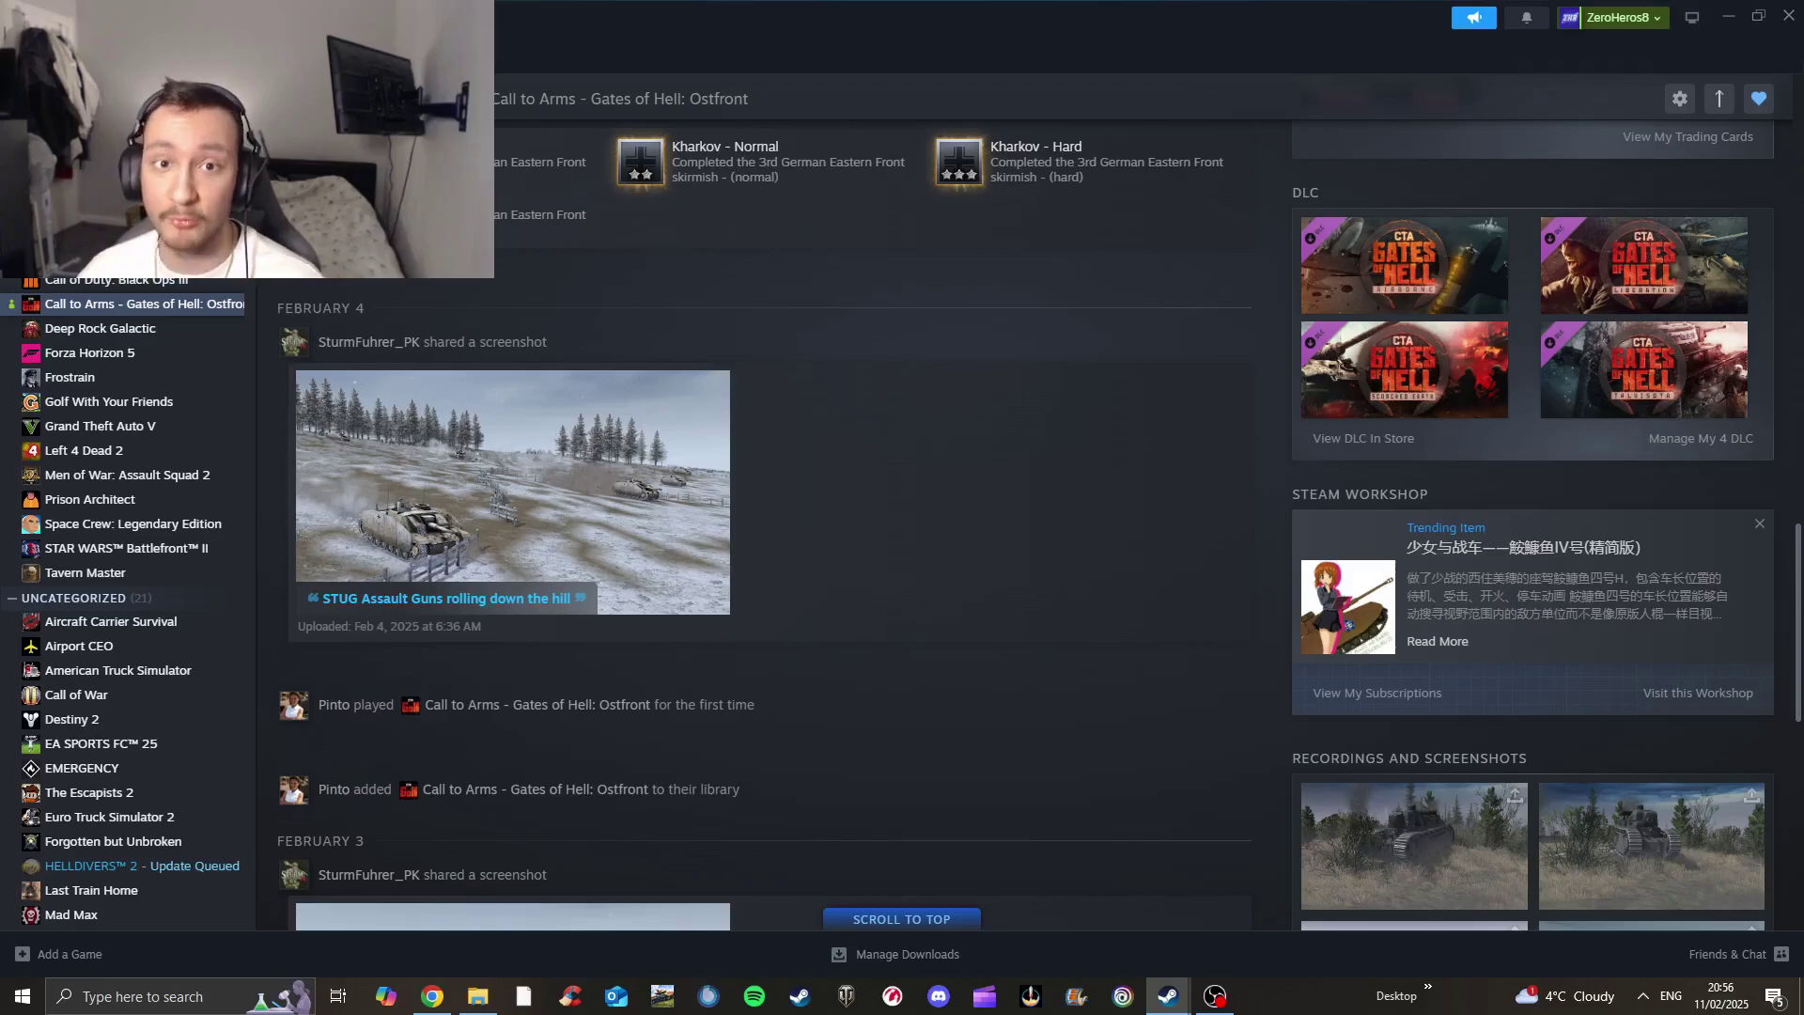
key("alt+Tab")
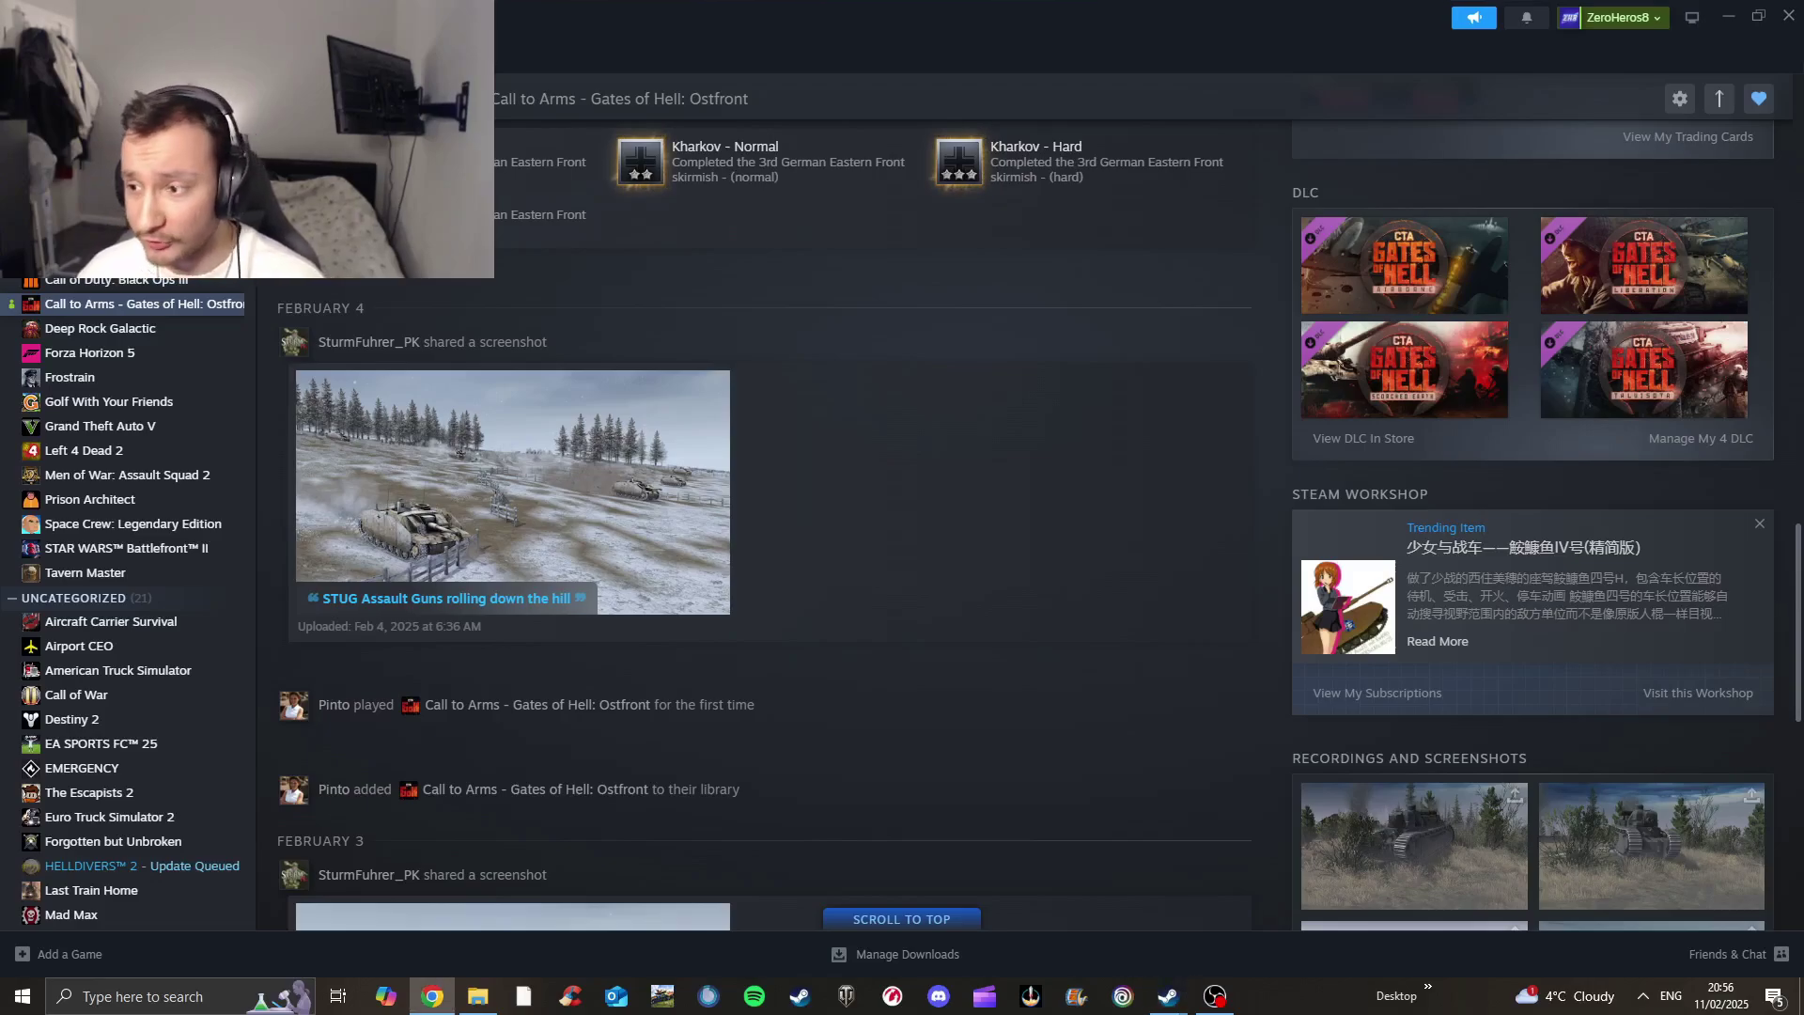
Maximize Chrome and highlight the AI Overview's steamapps\workshop\content\400750 directions, then move the browser aside
double_click(1599, 373)
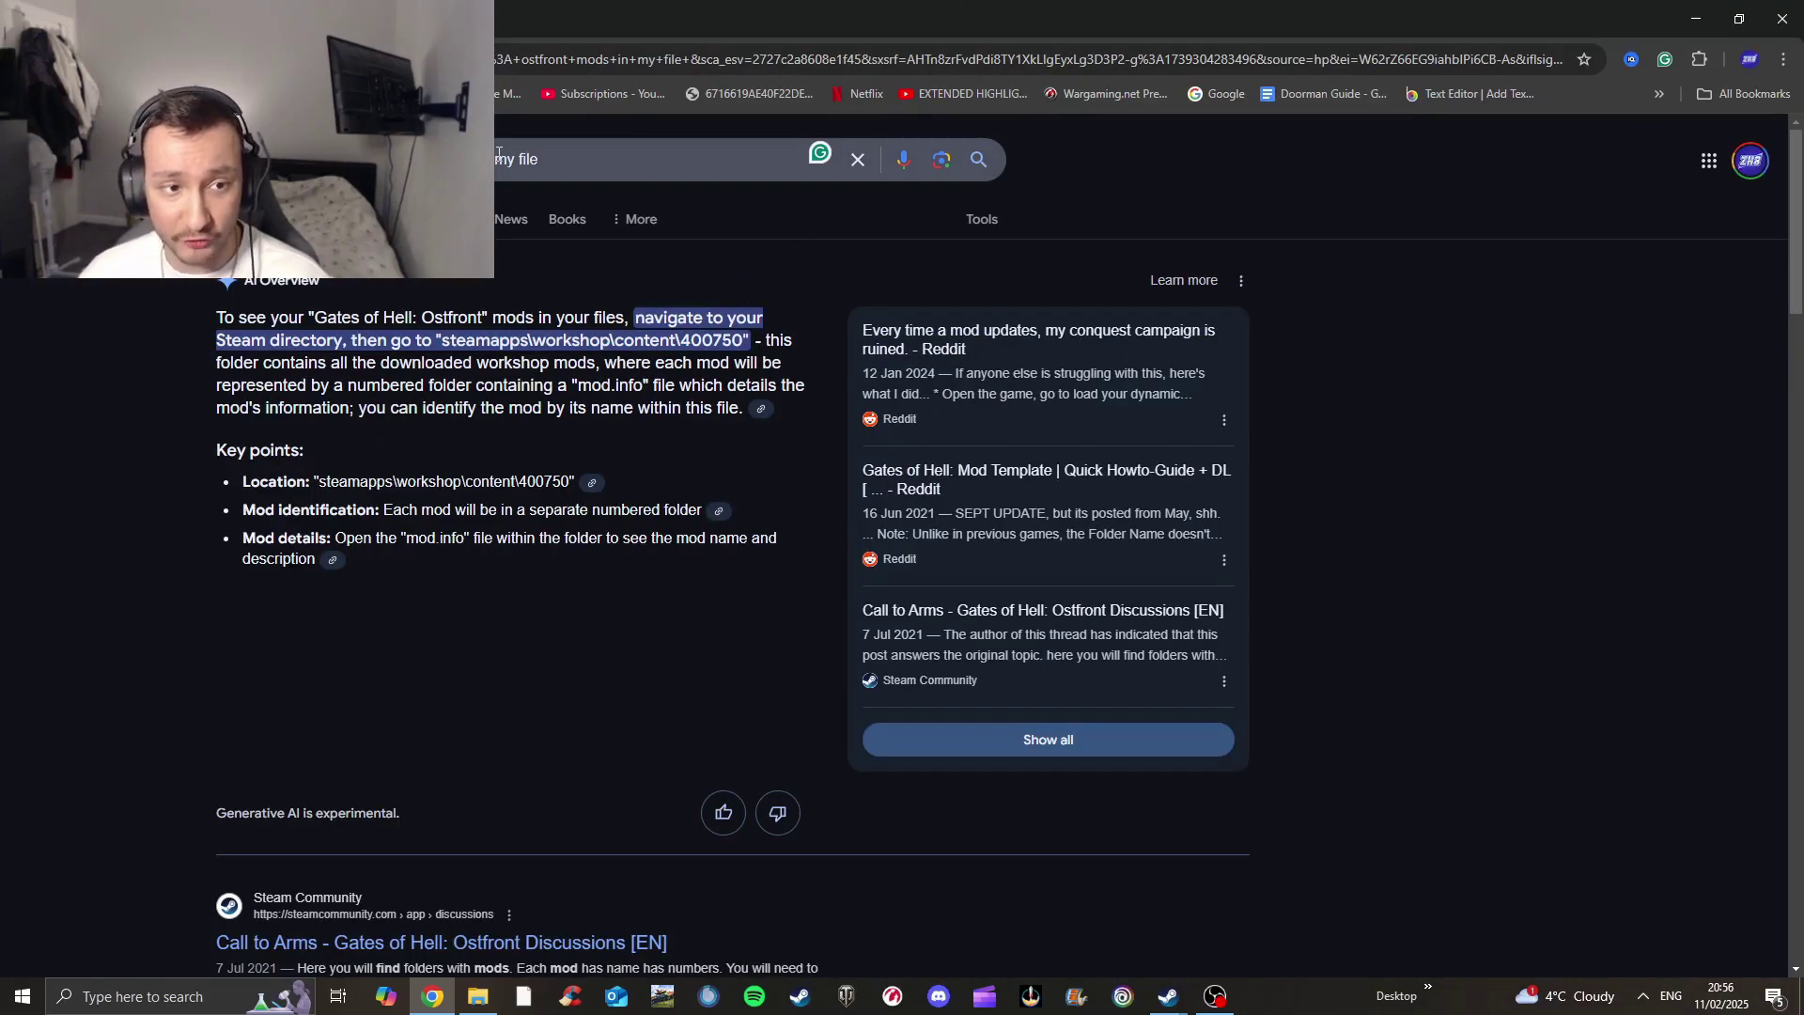
triple_click(574, 153)
left_click_drag(633, 319, 750, 340)
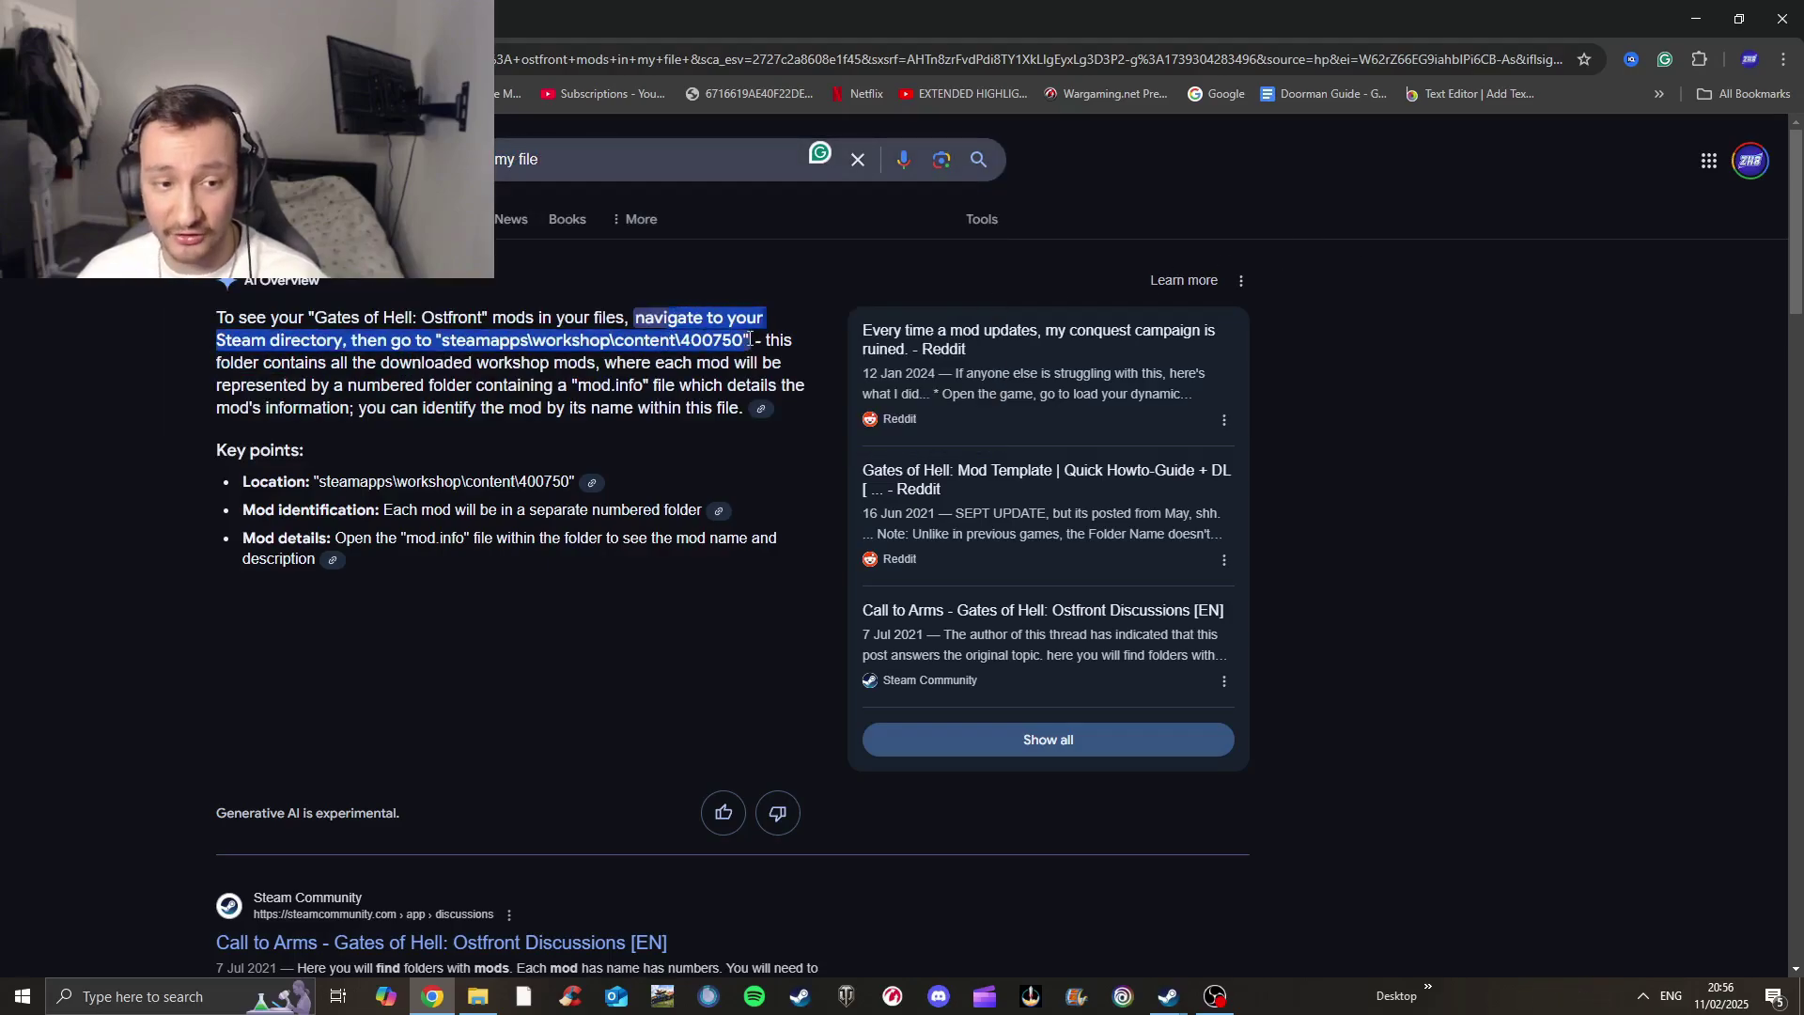
left_click_drag(1010, 7, 1803, 9)
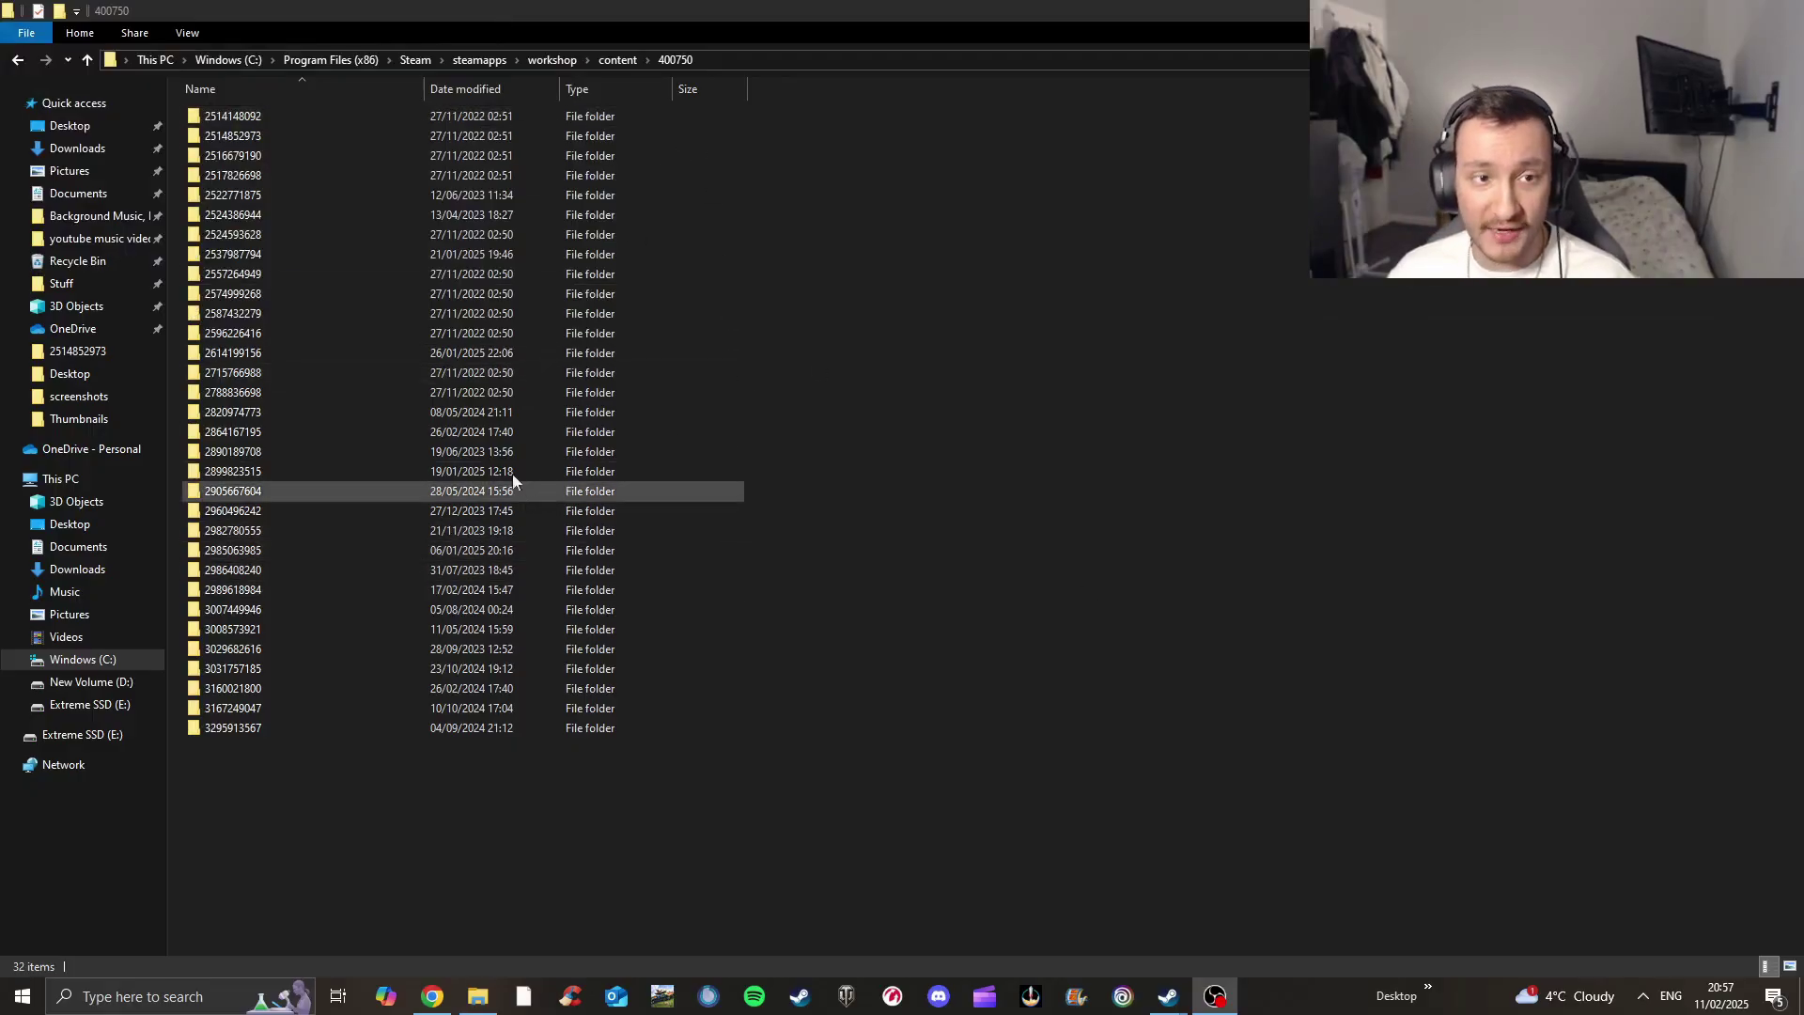
Go up from the 400750 folder to Windows (C:), then to This PC
left_click(228, 56)
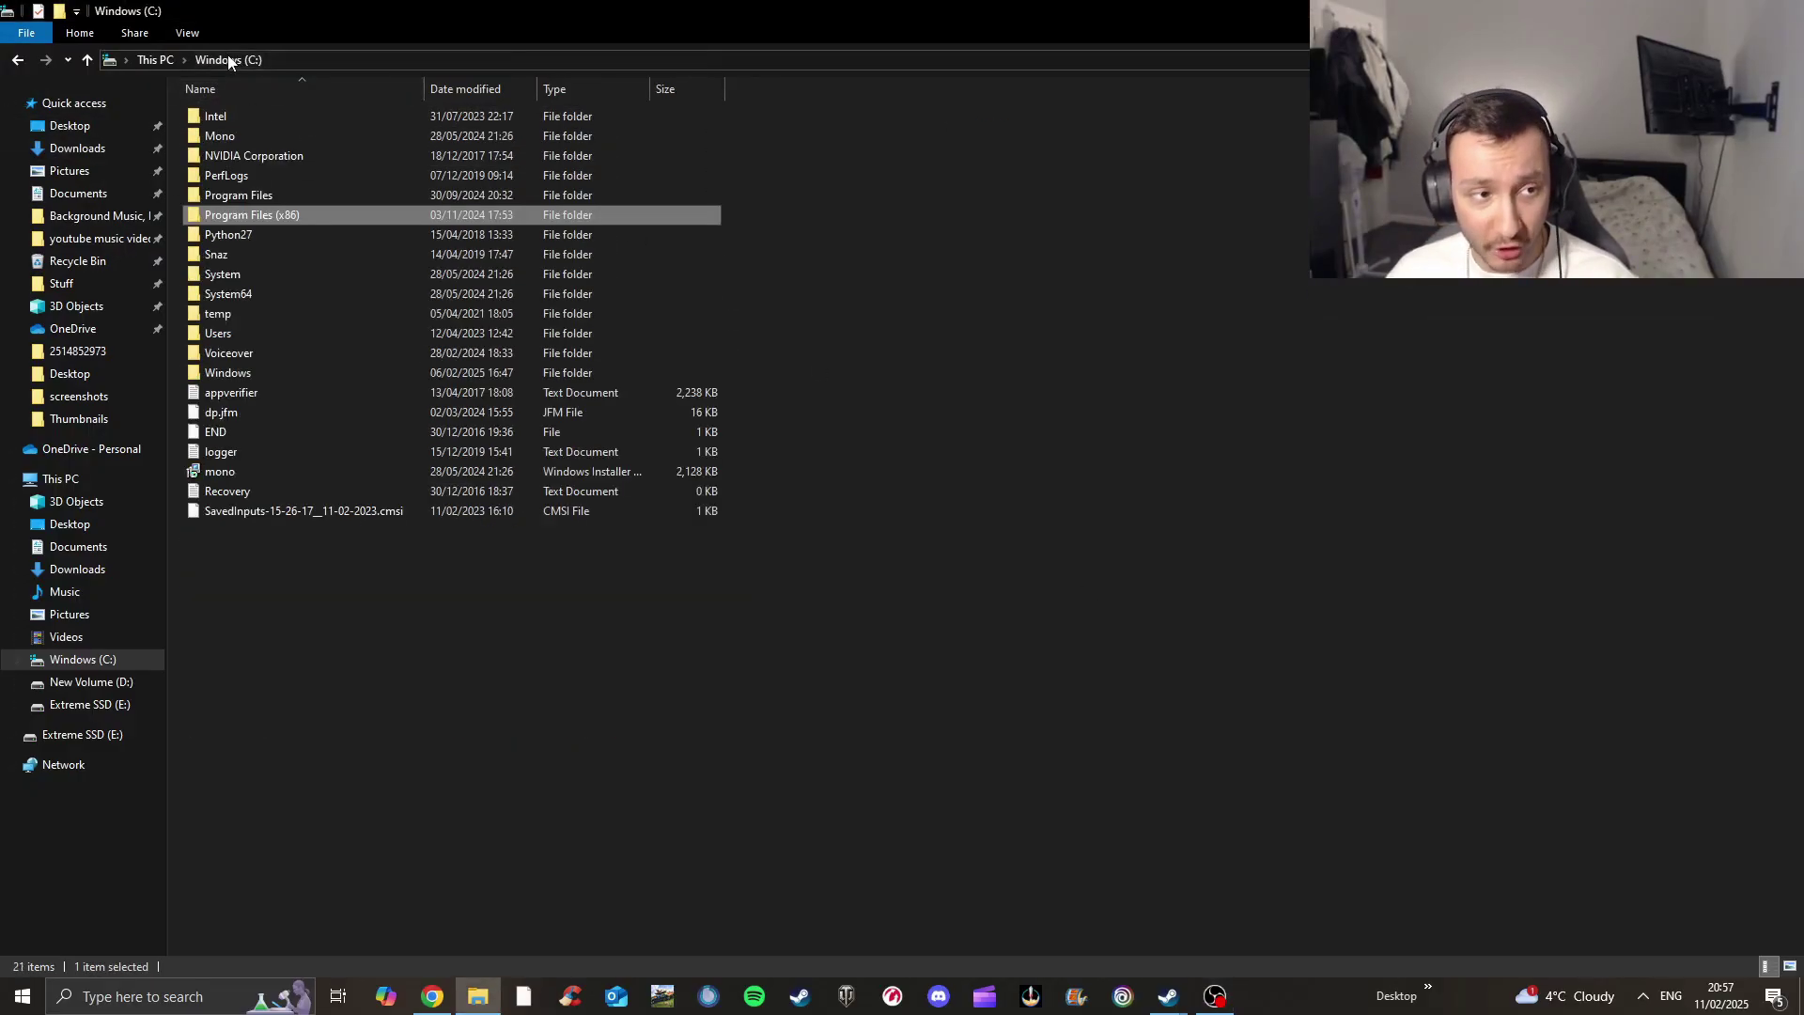
left_click(81, 486)
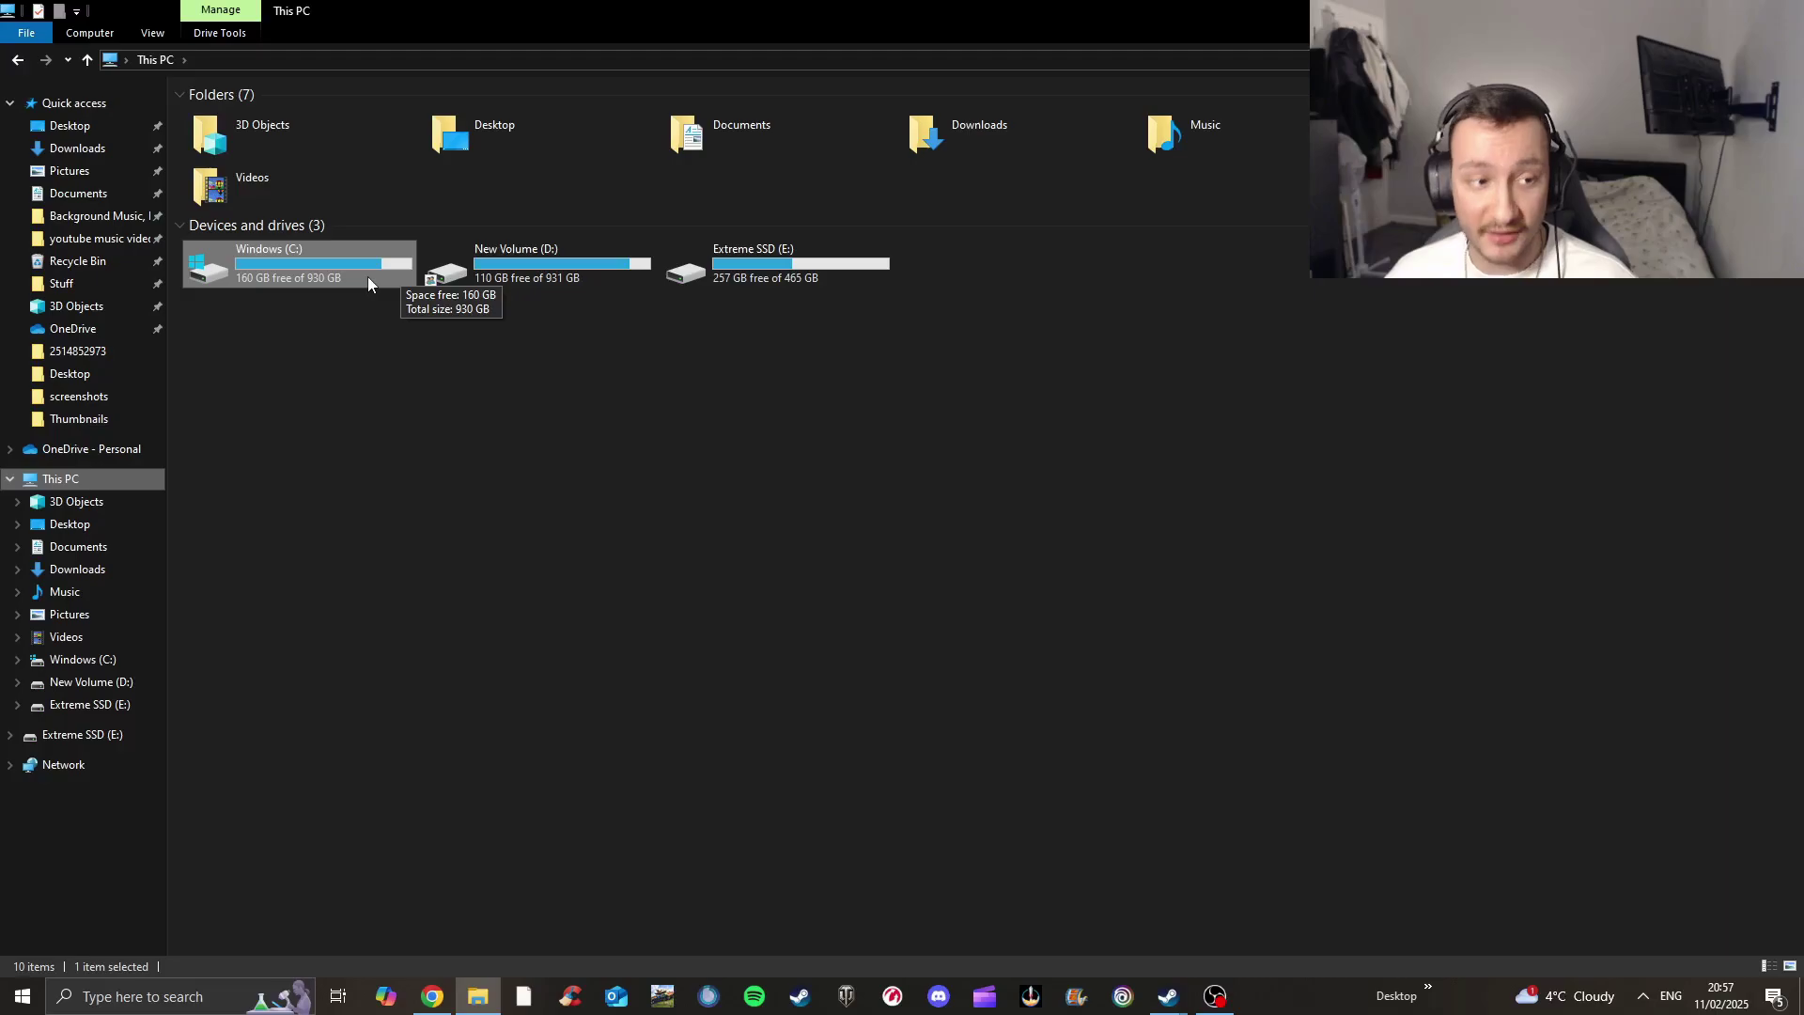
Browse into C:\Program Files (x86)\Steam\steamapps
double_click(368, 276)
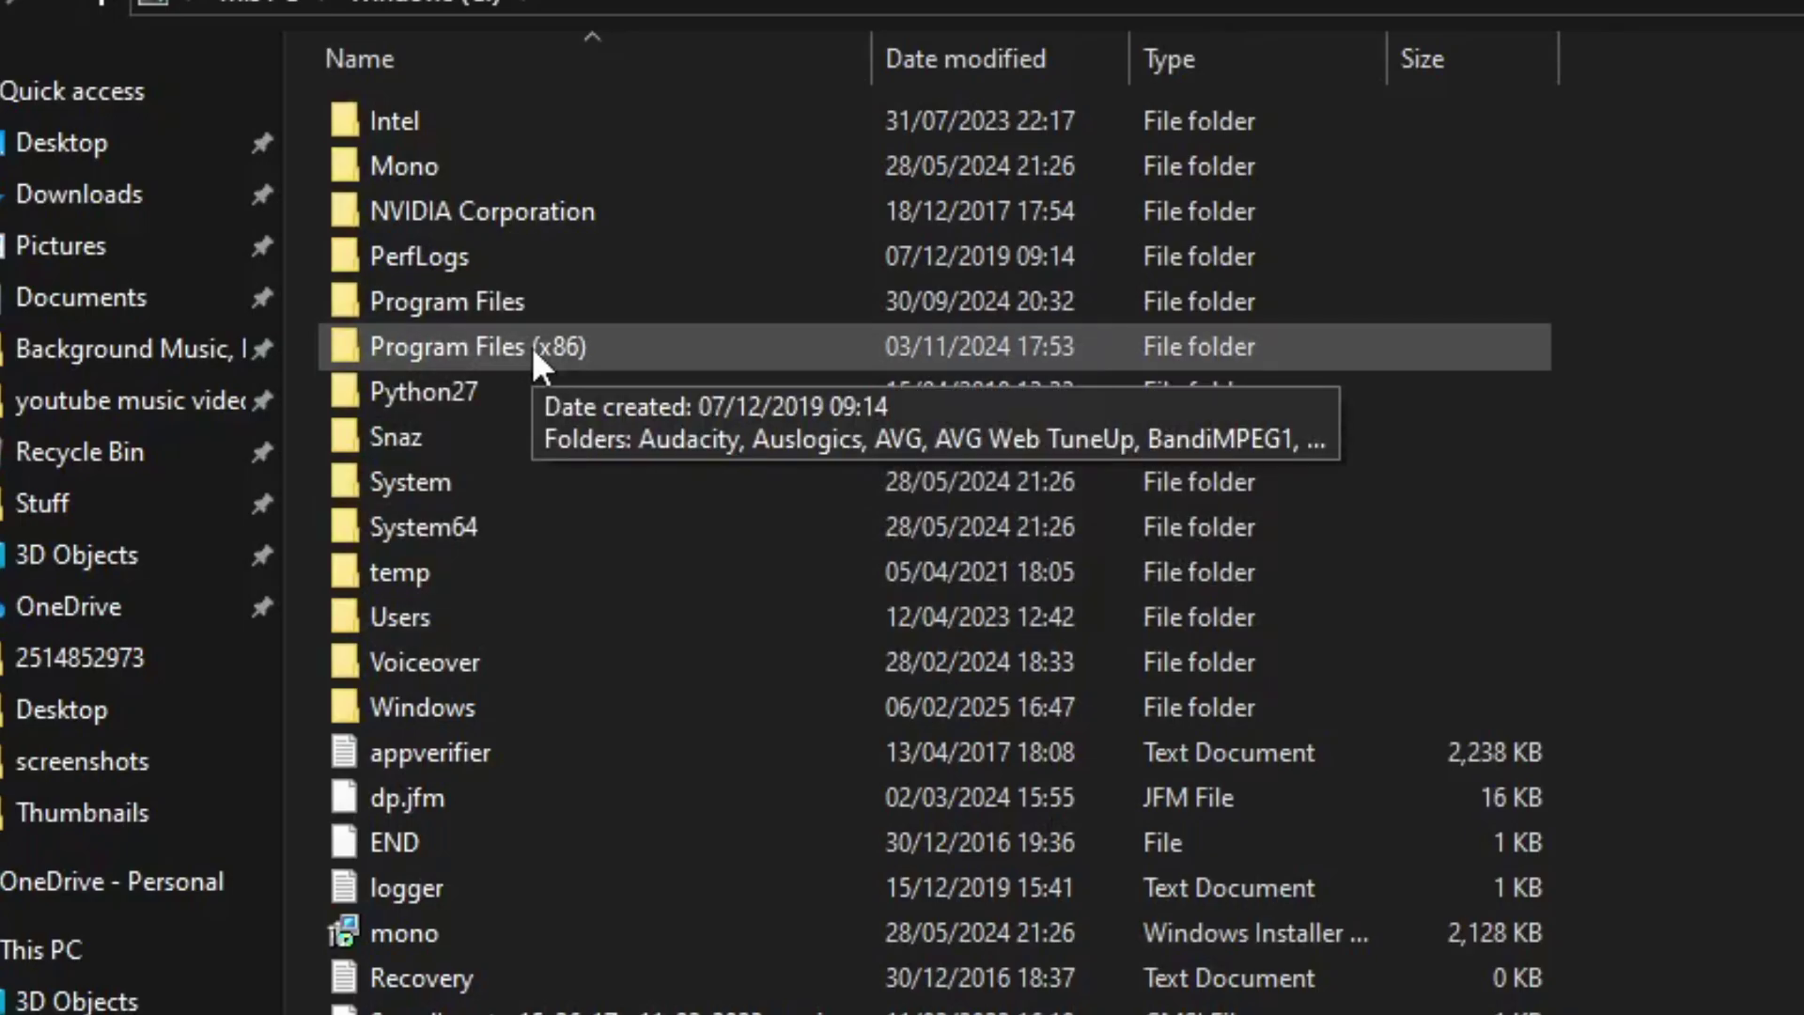
double_click(531, 347)
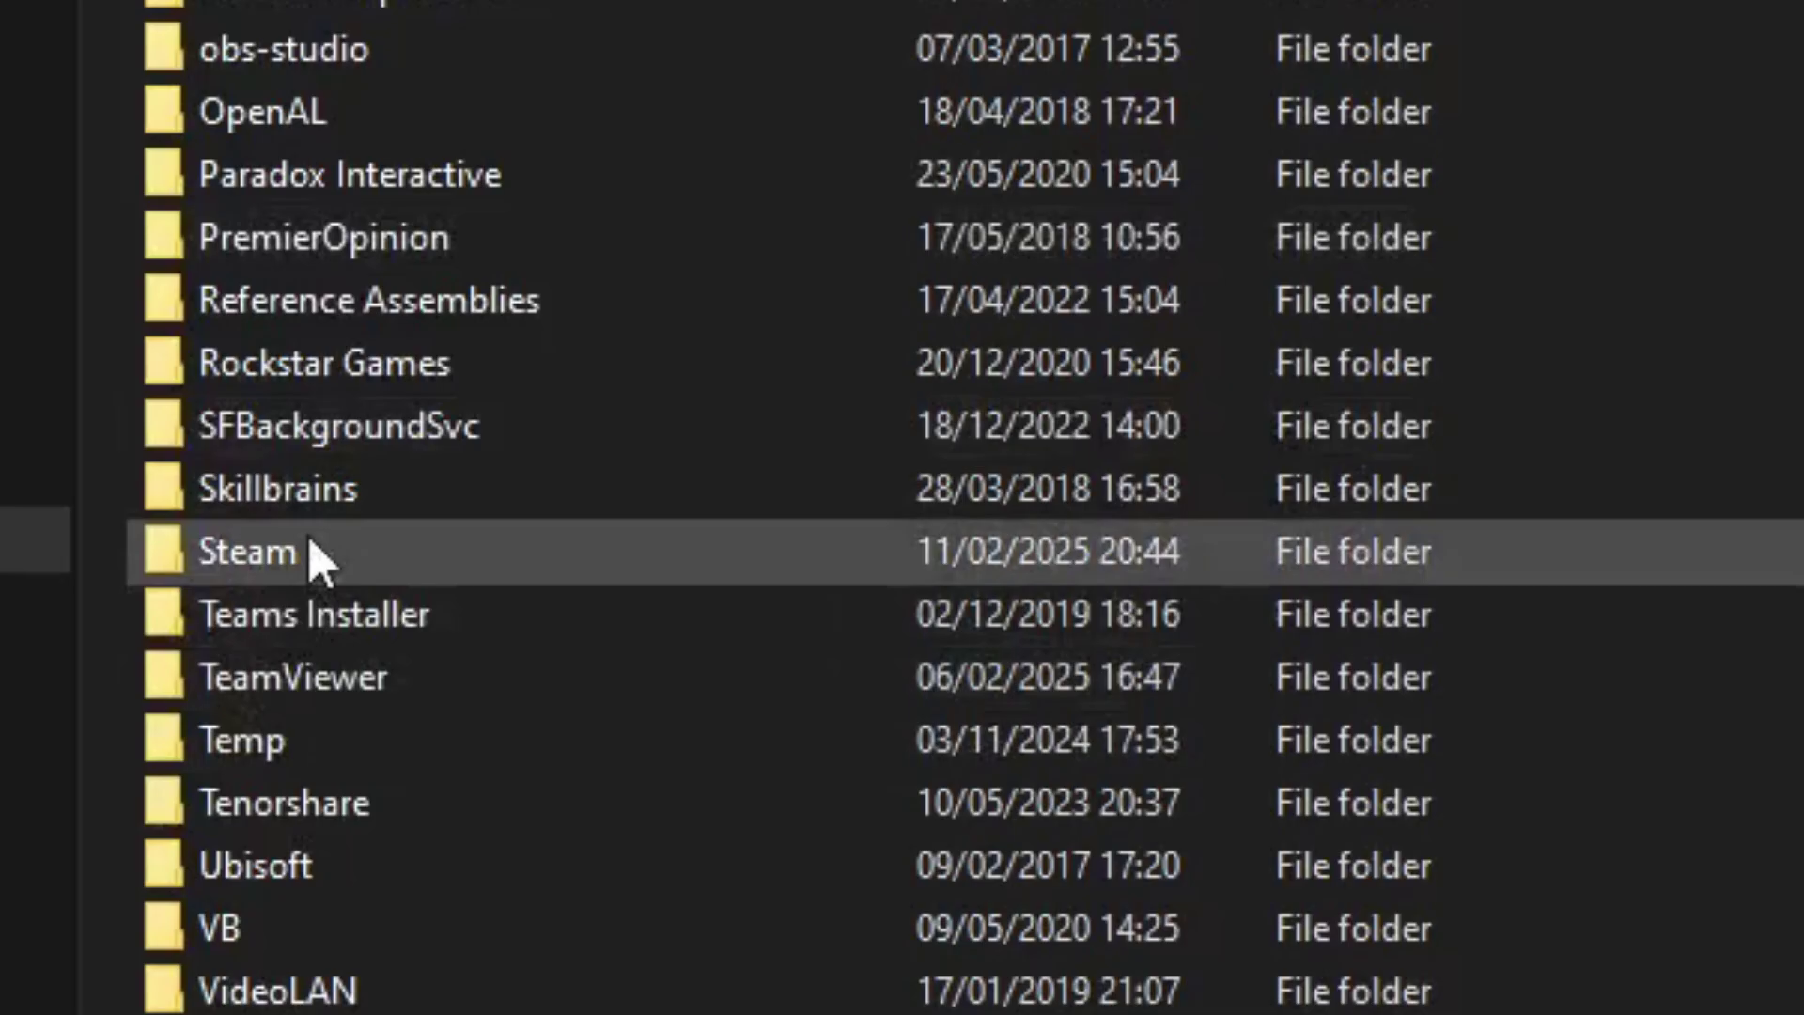
double_click(310, 543)
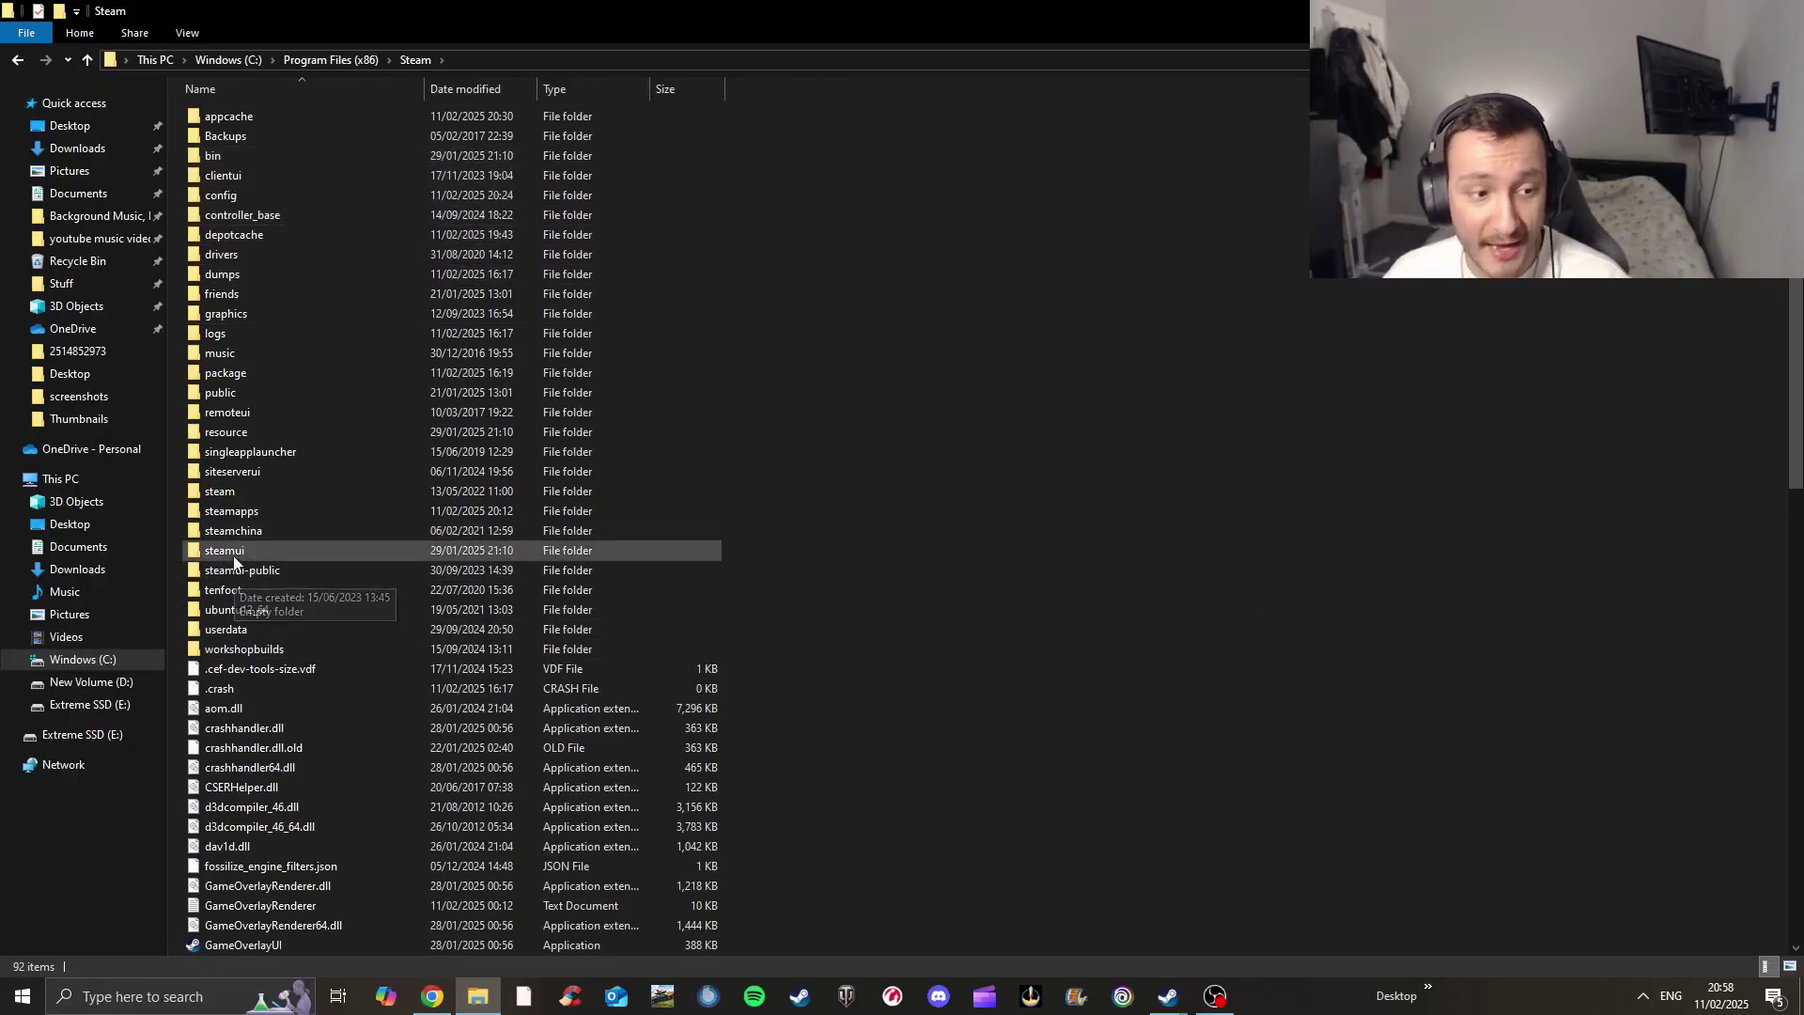
double_click(243, 512)
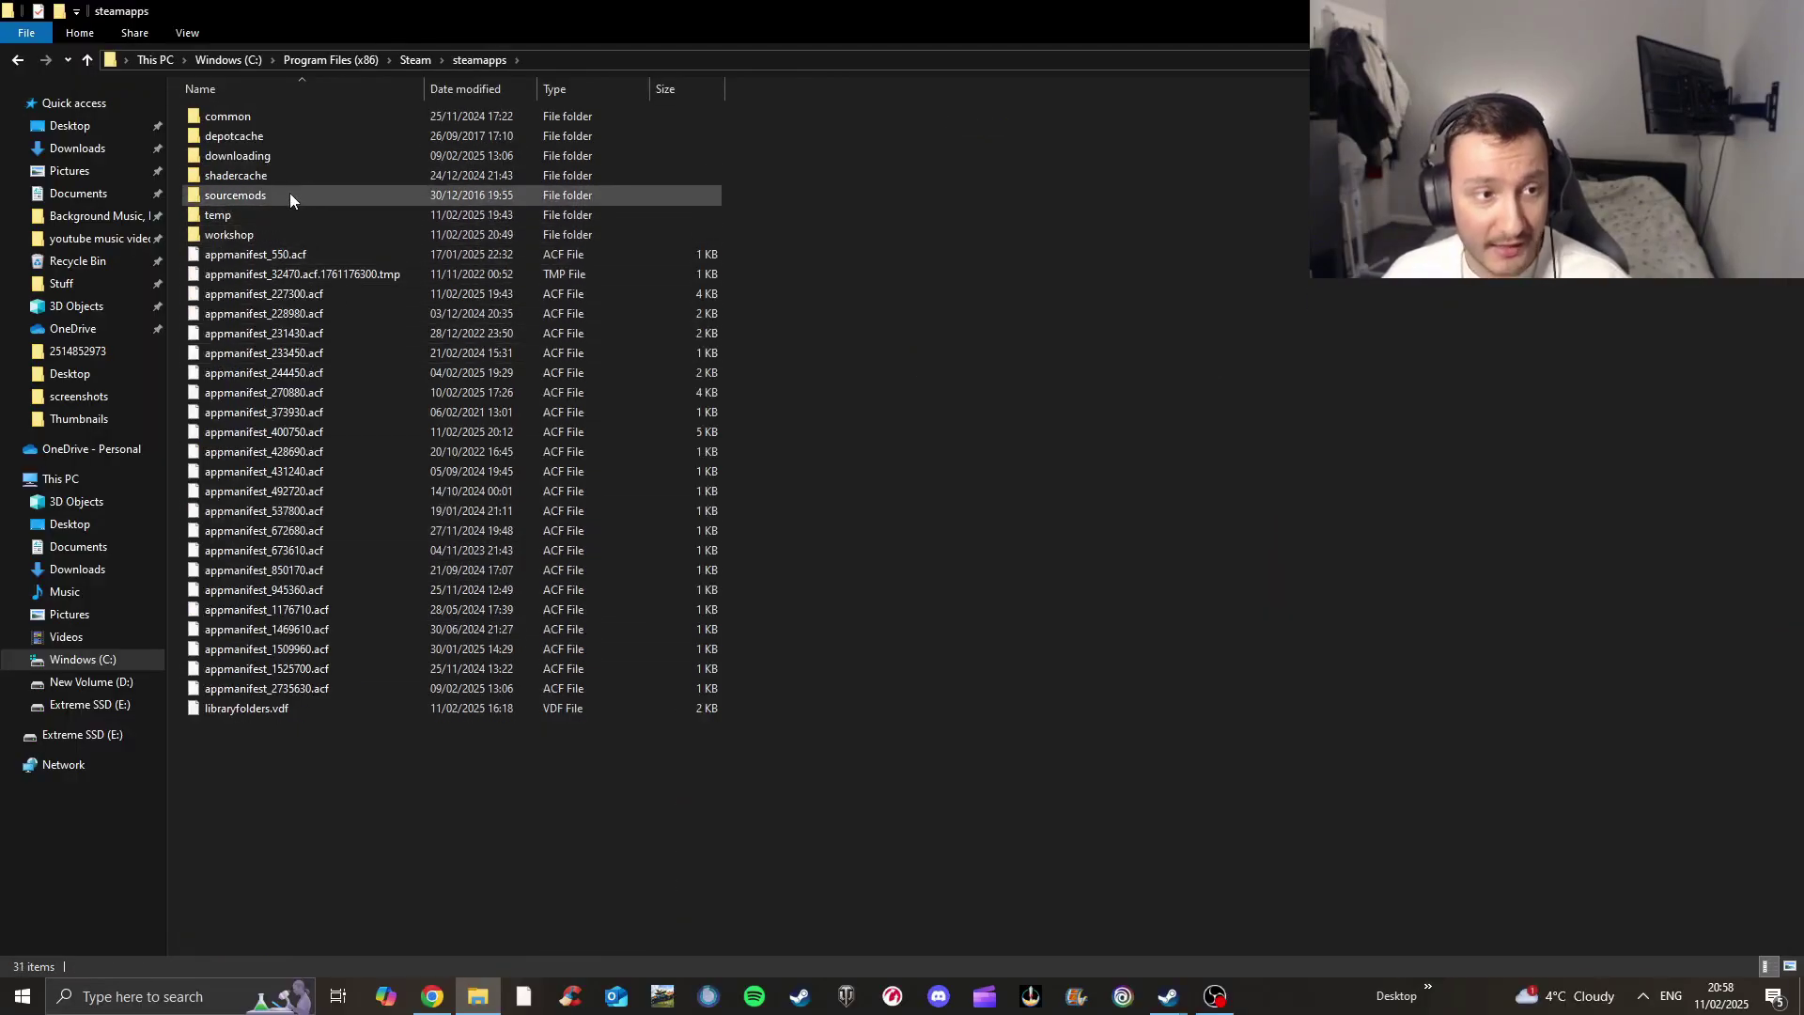
Open steamapps\common\Call to Arms - Gates of Hell and its mods folder
double_click(358, 115)
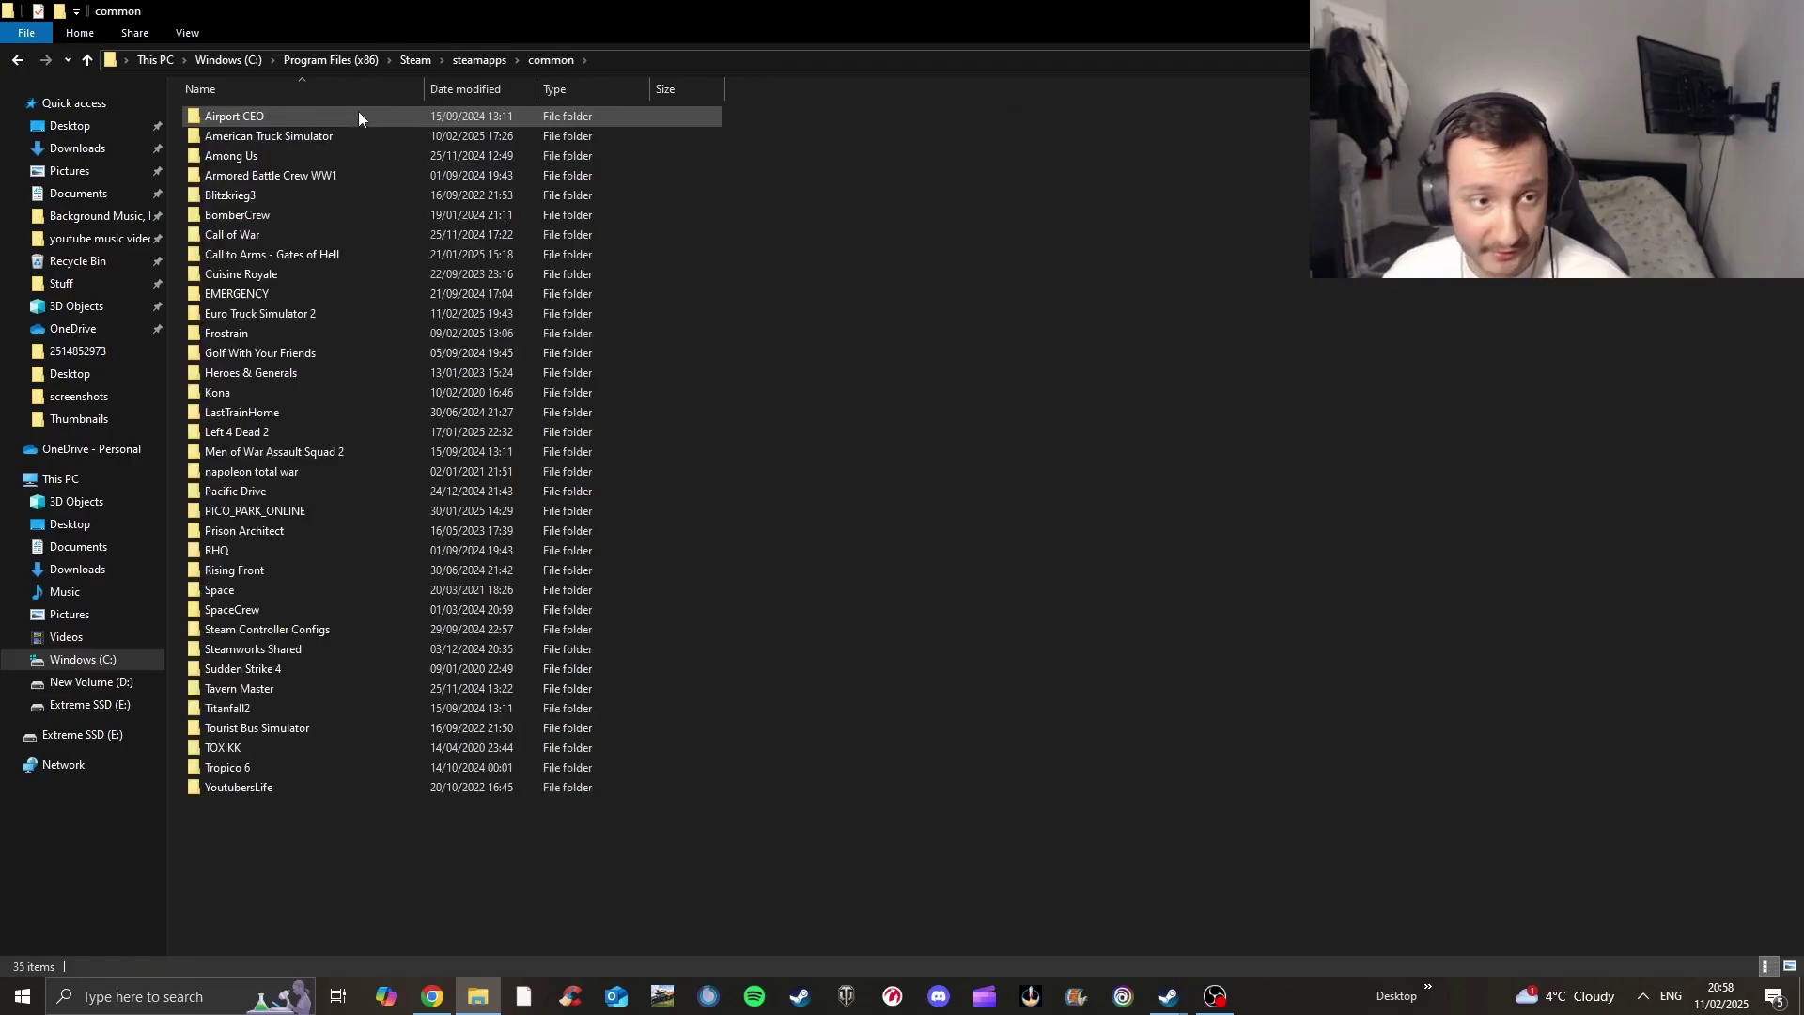
double_click(321, 255)
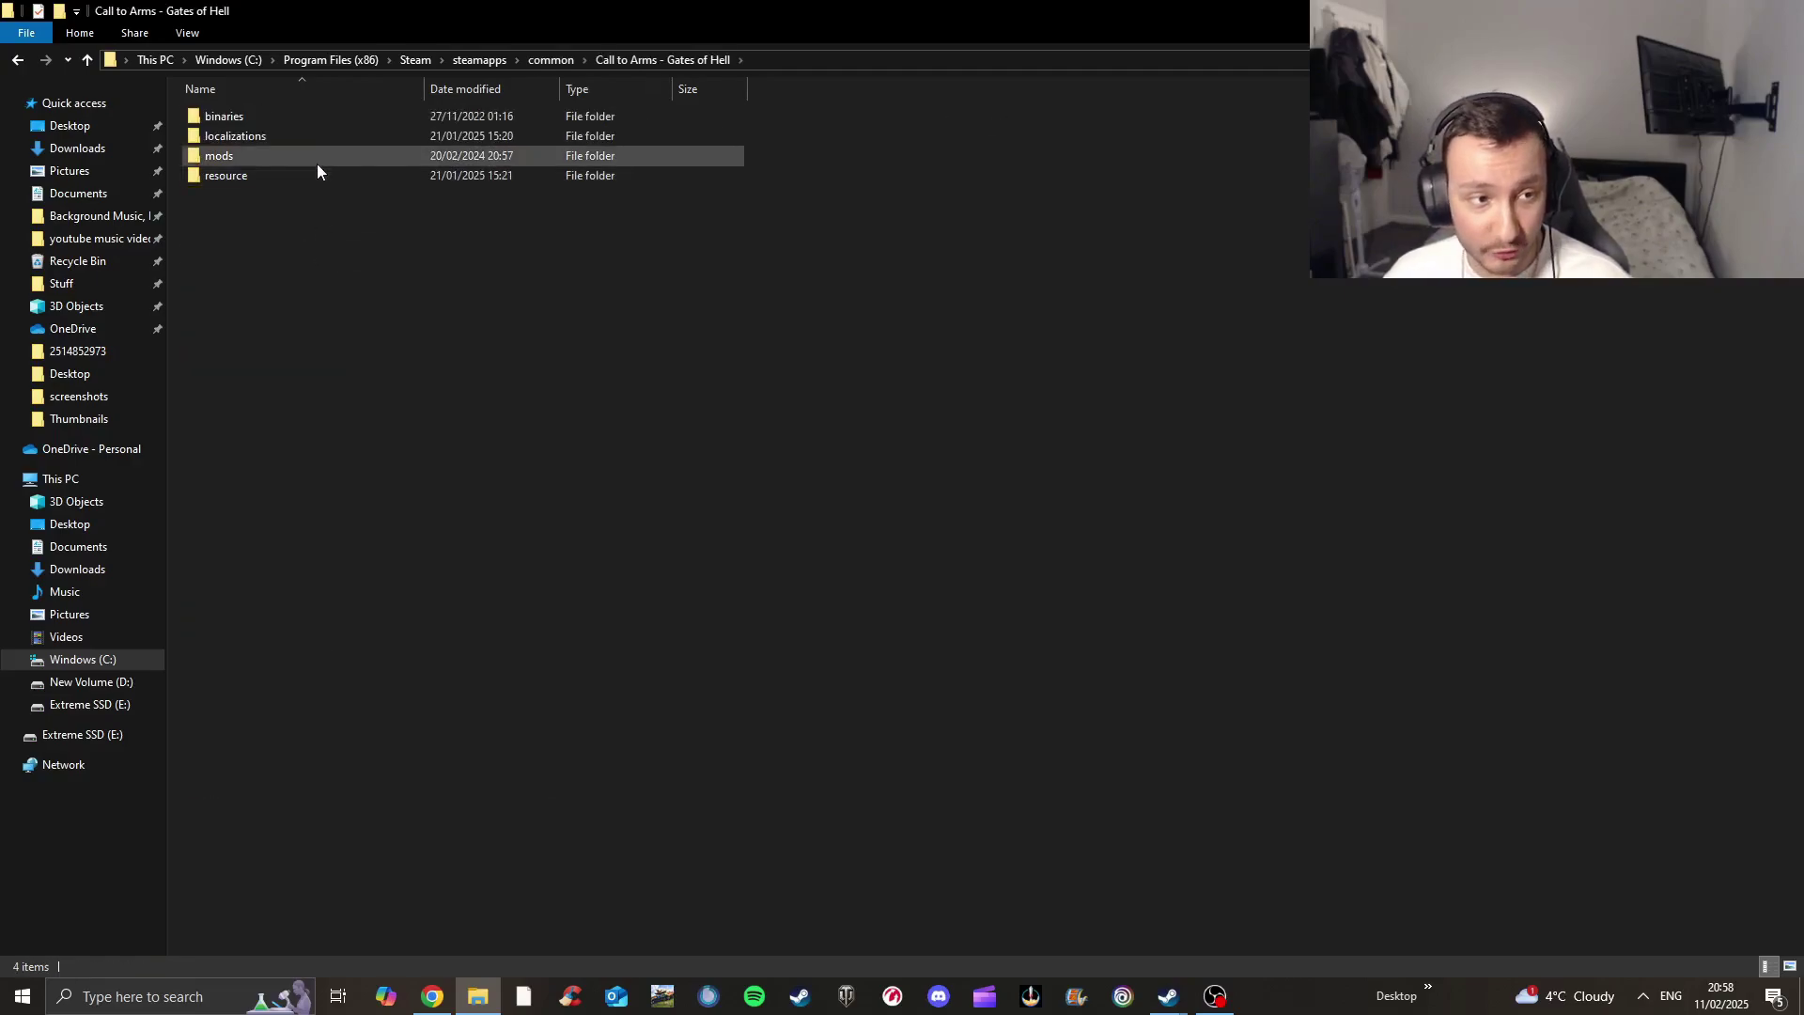
double_click(317, 163)
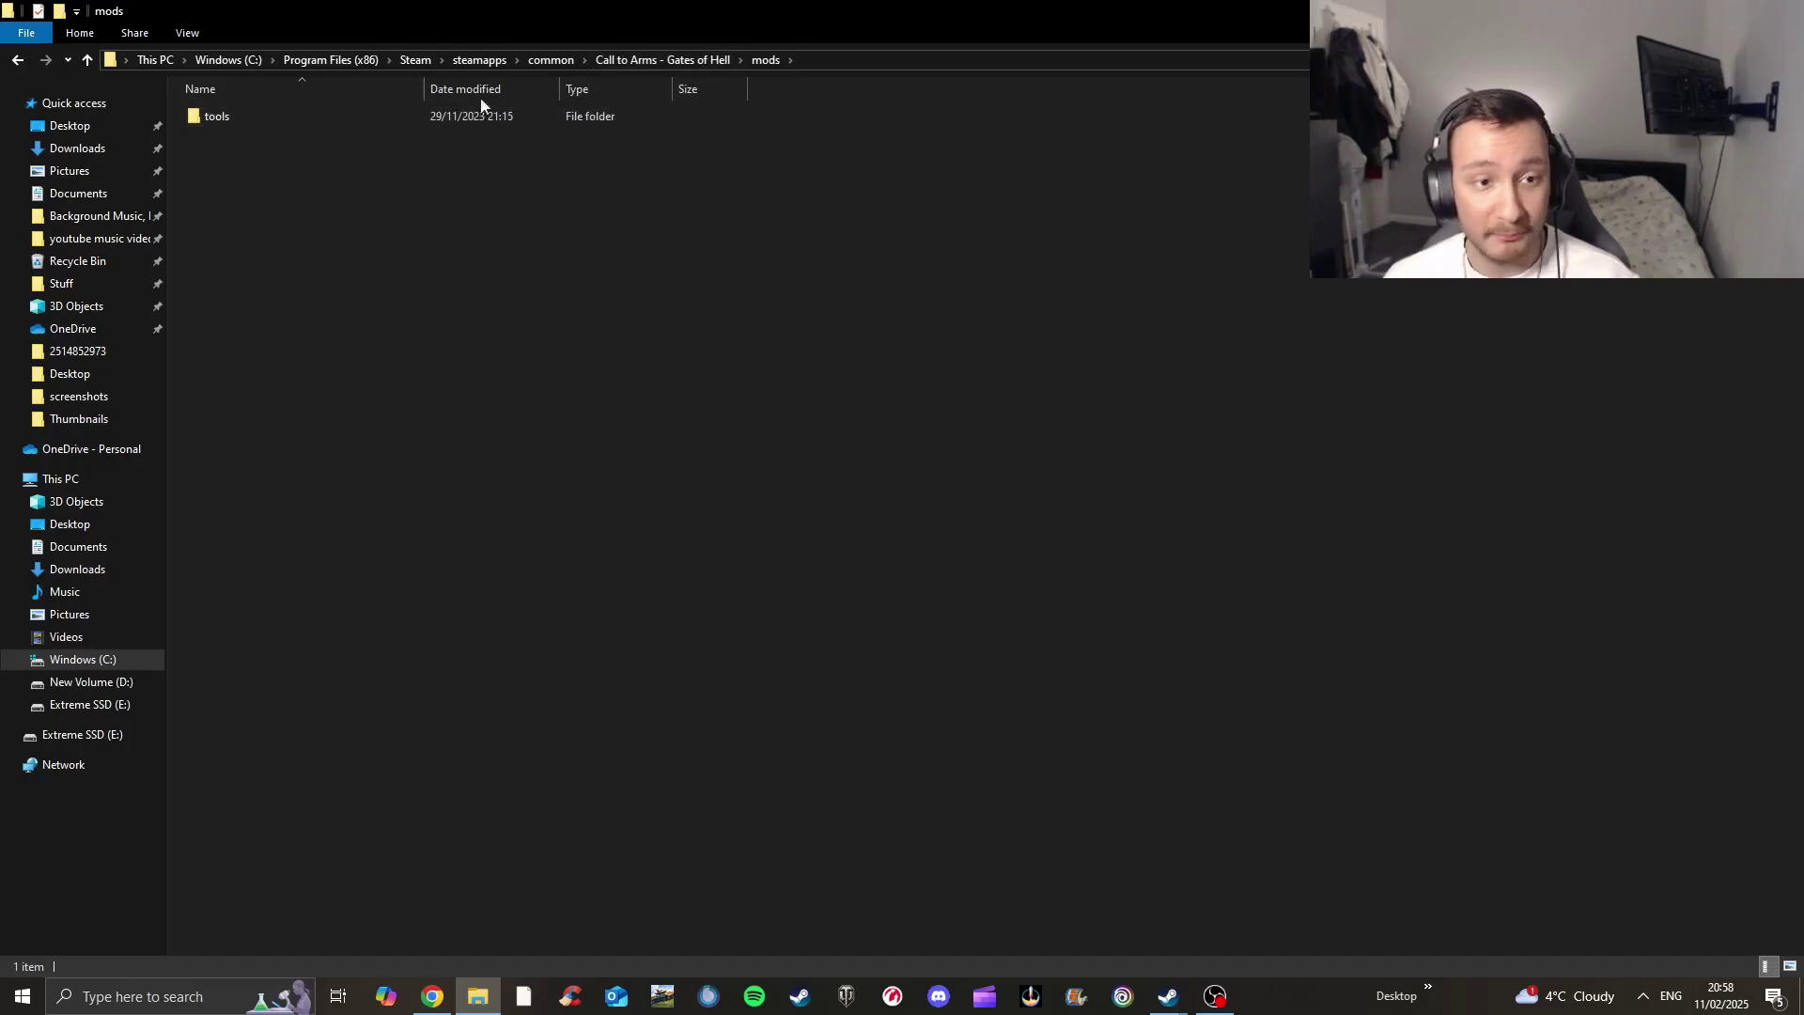
Return to steamapps, open workshop\content, and select the 56.2 GB folder 400750
left_click(635, 62)
left_click(550, 60)
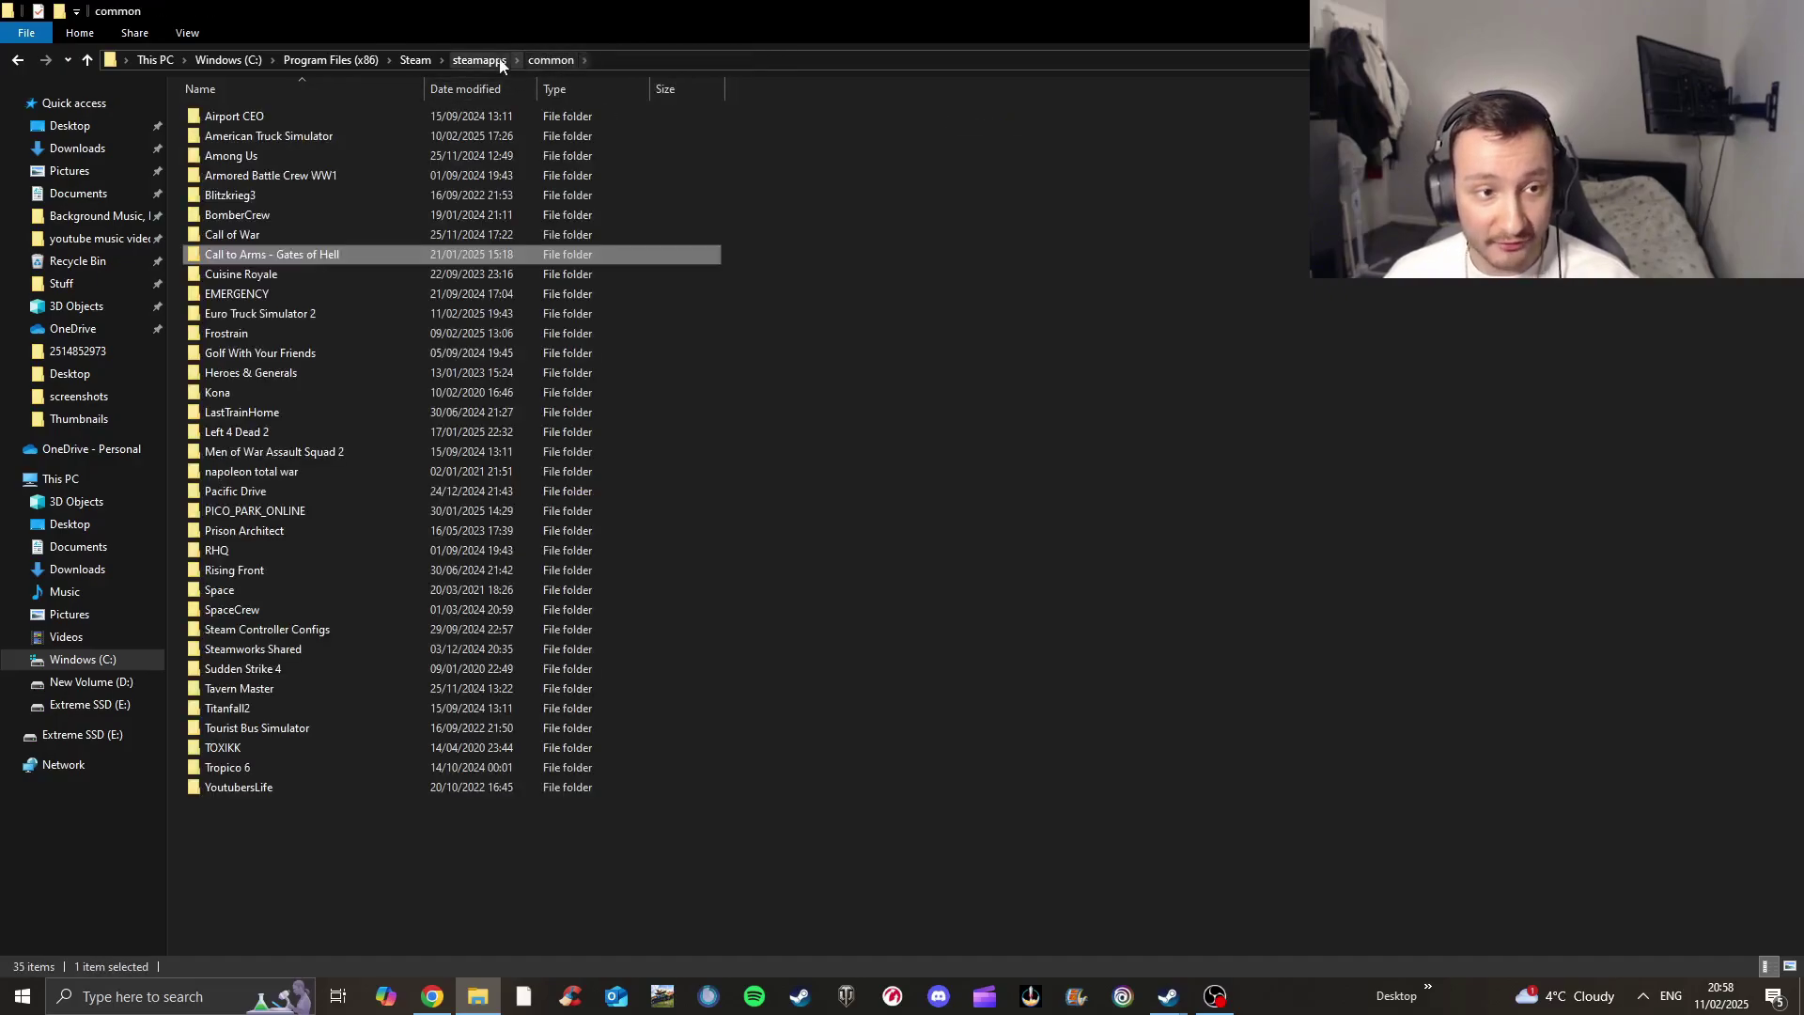
left_click(481, 60)
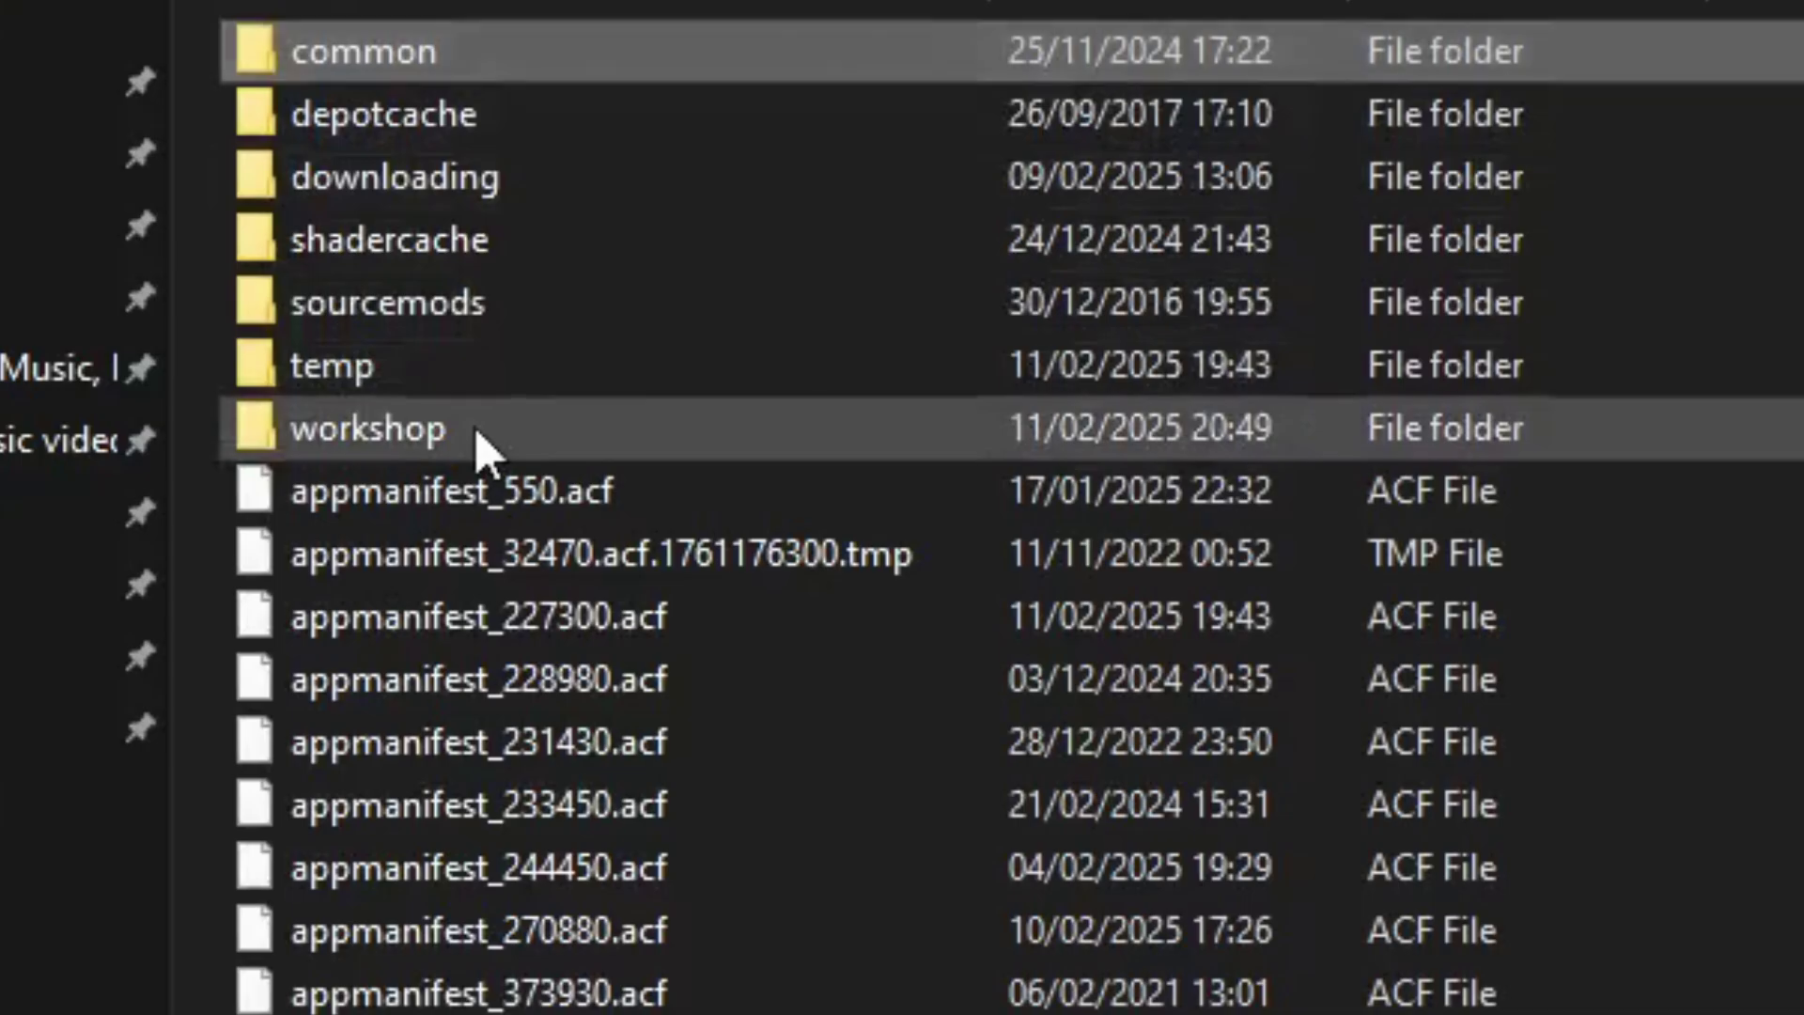
double_click(475, 432)
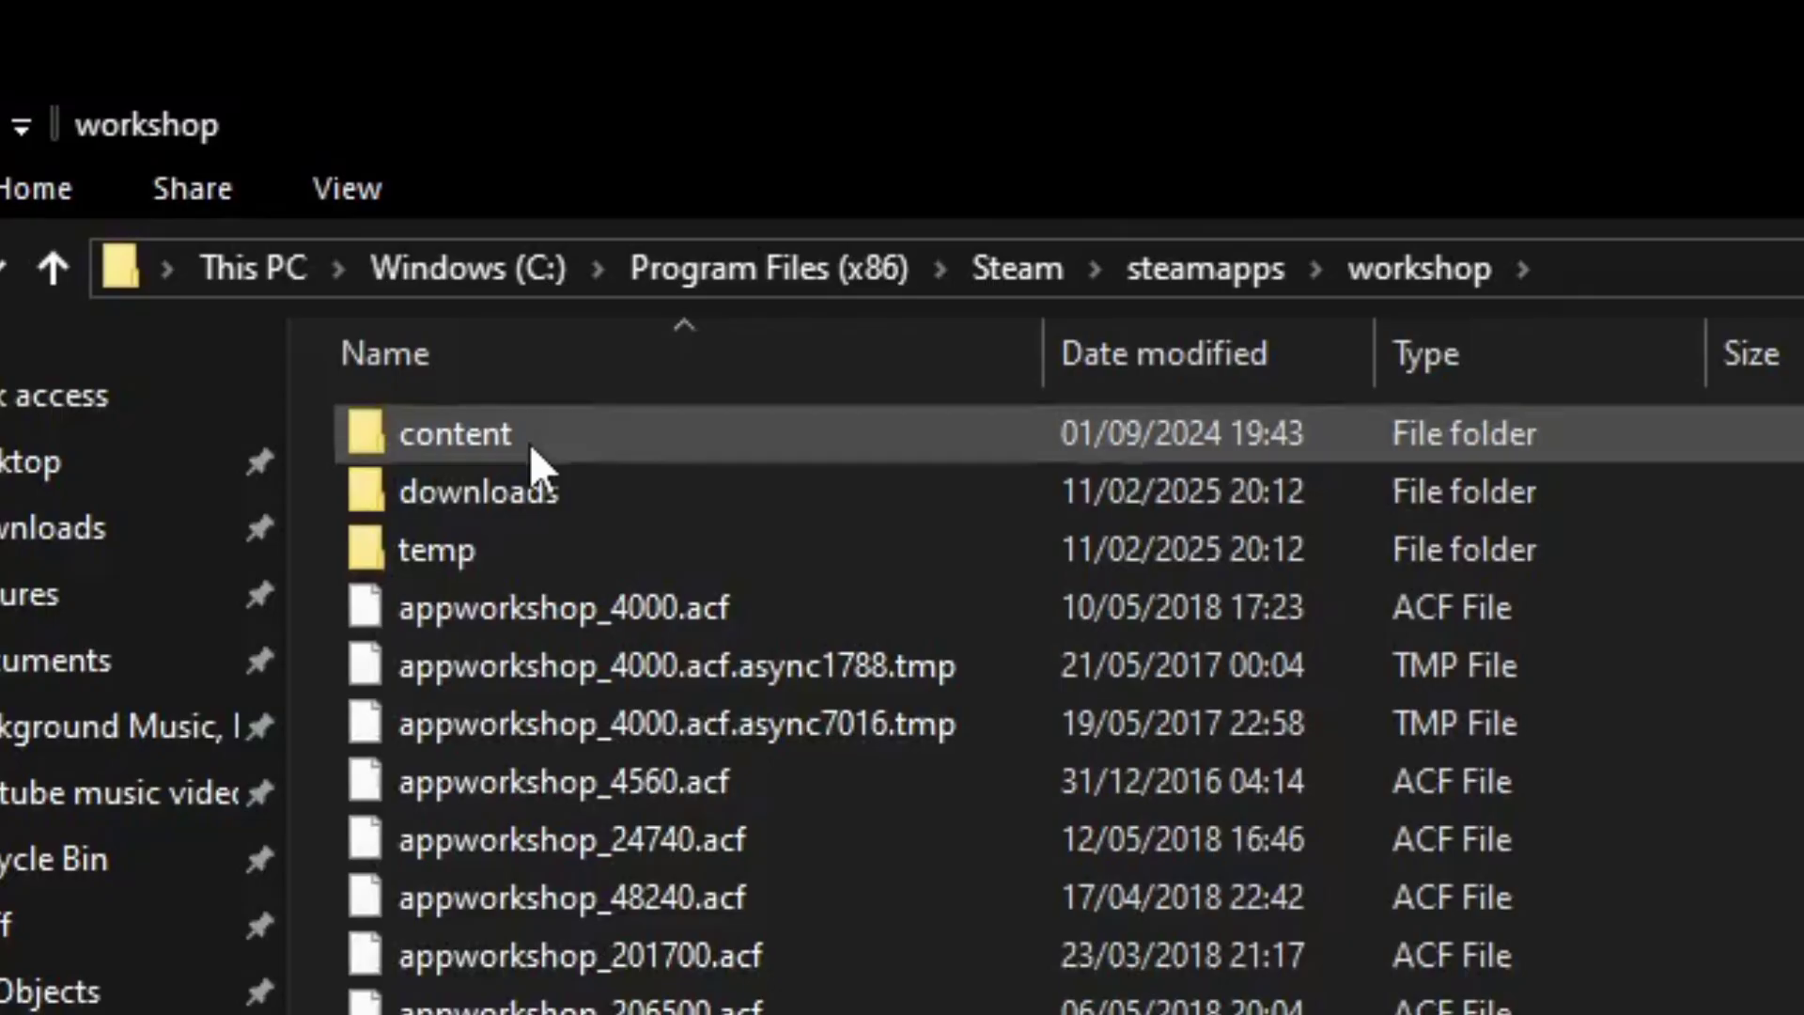
double_click(531, 441)
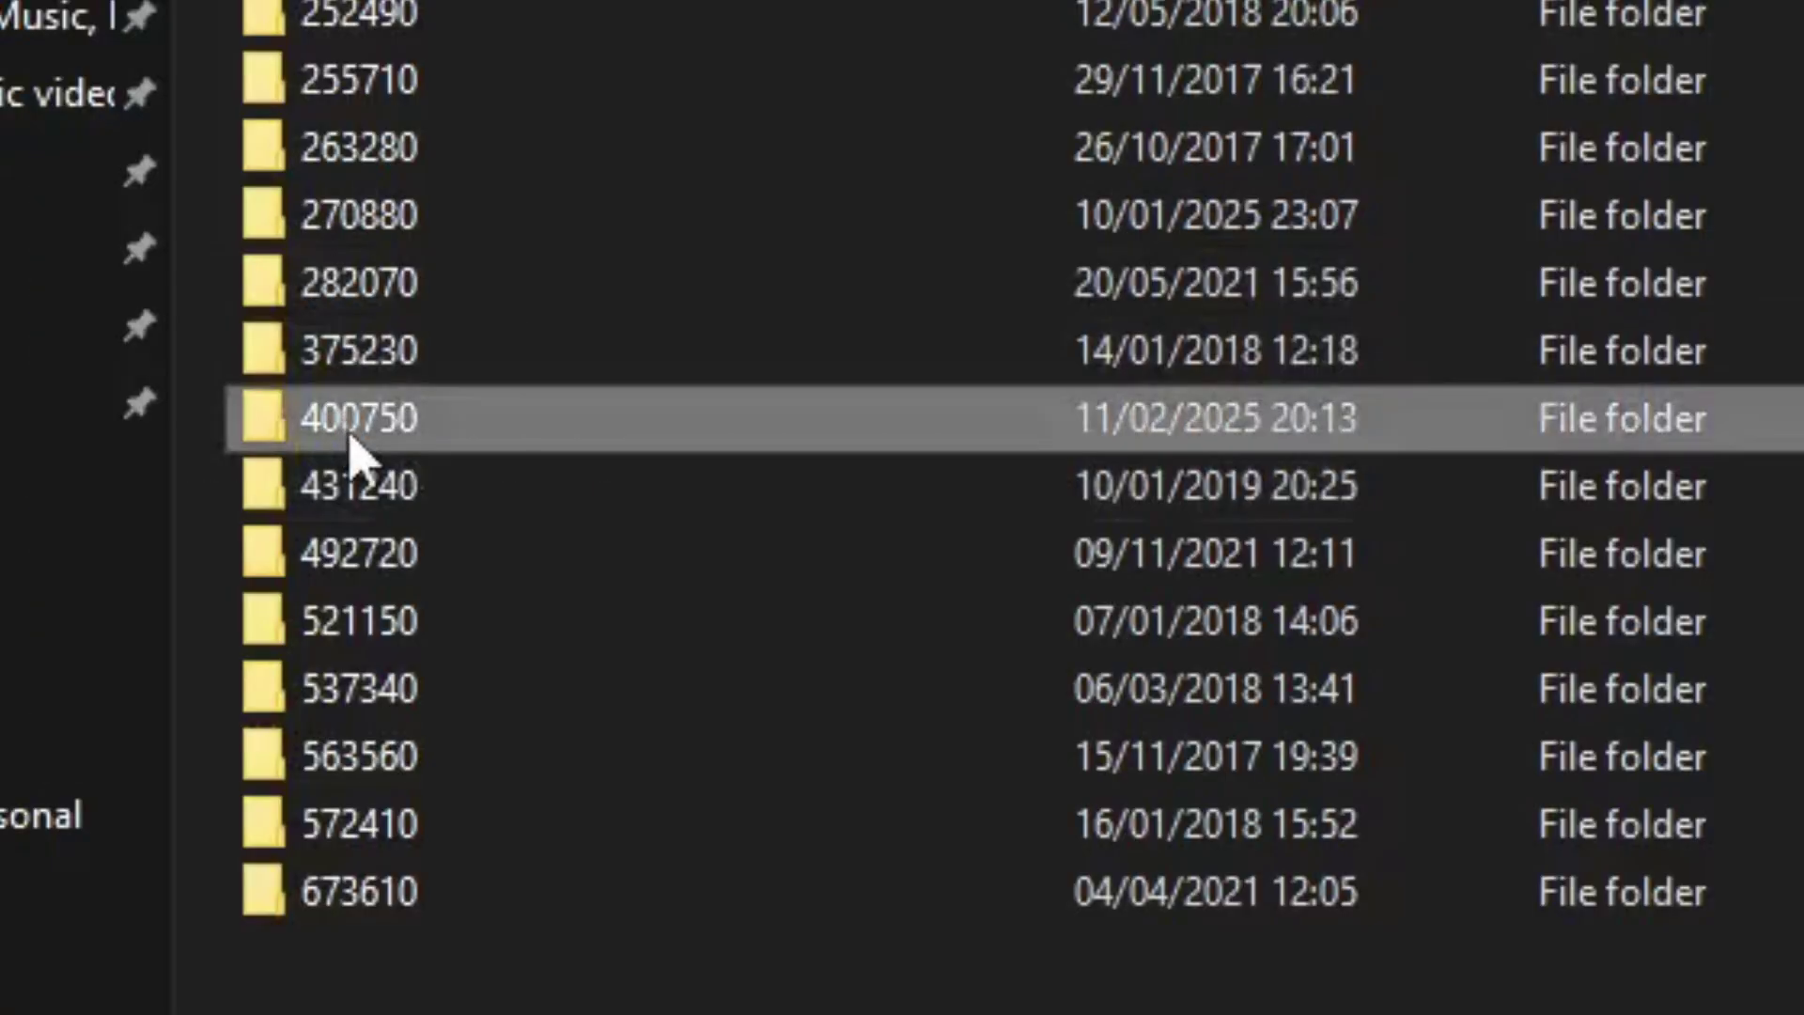
mouse_move(376, 451)
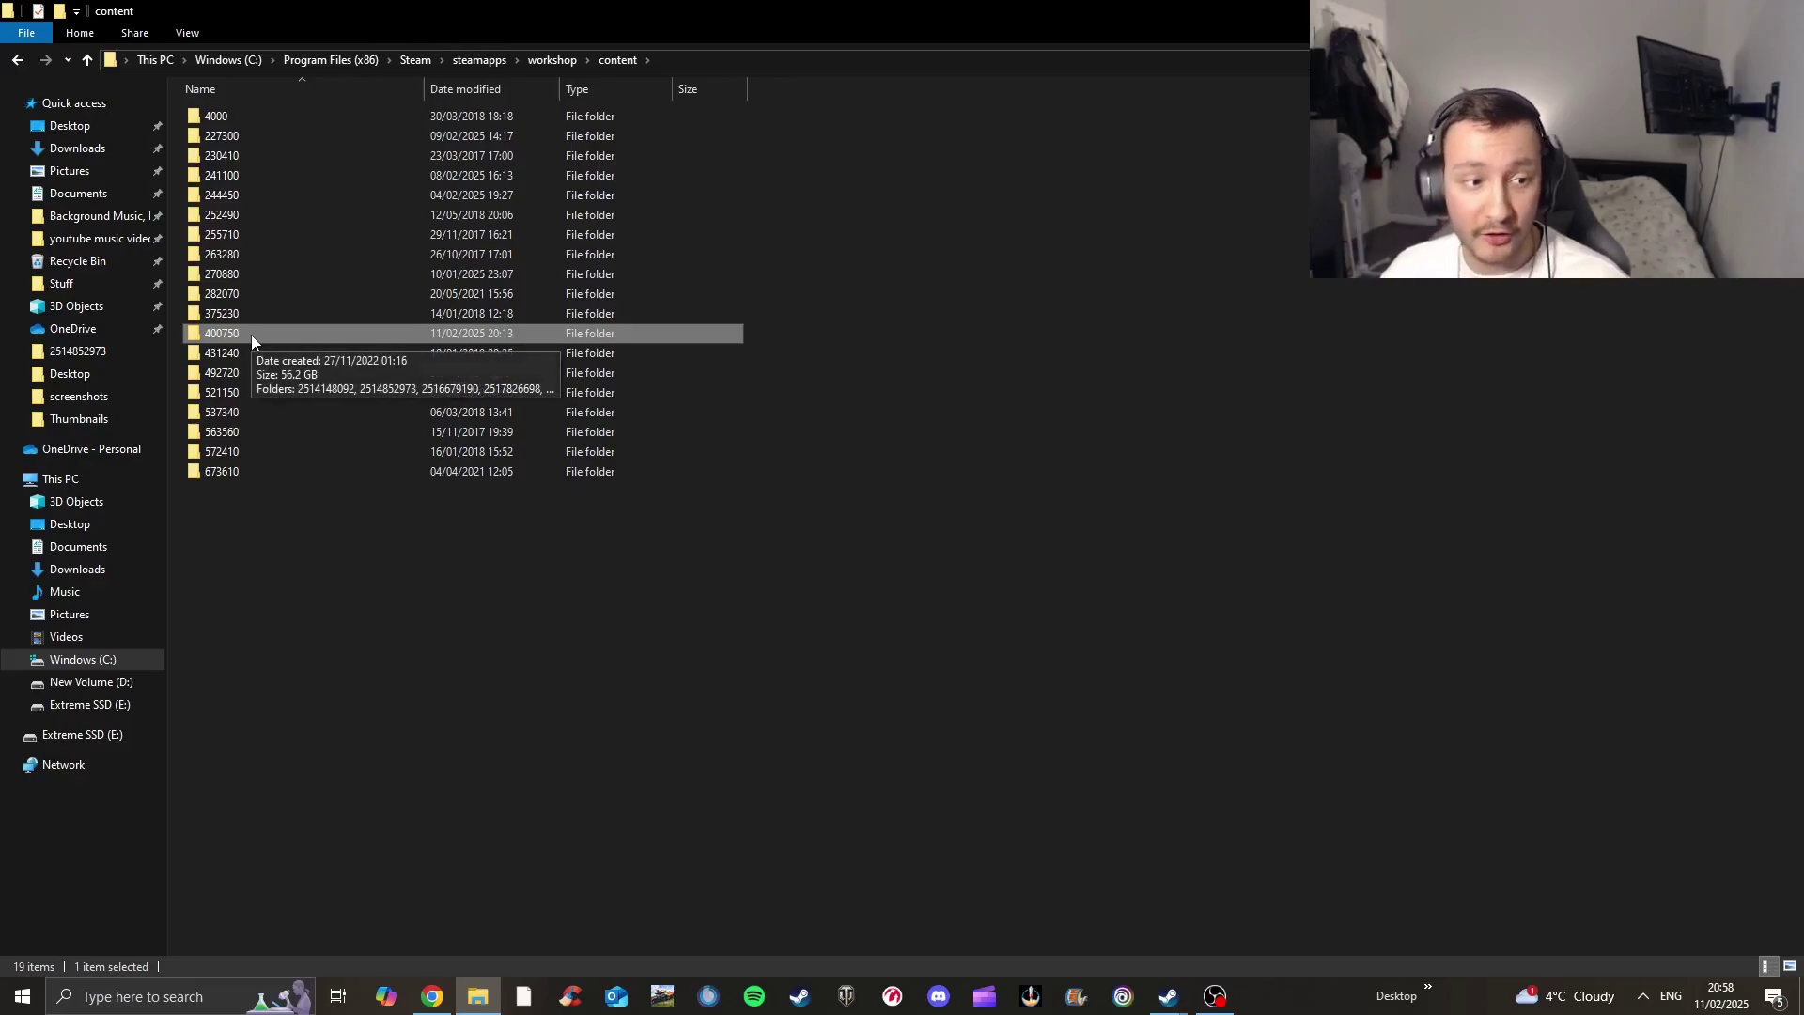
left_click(250, 334)
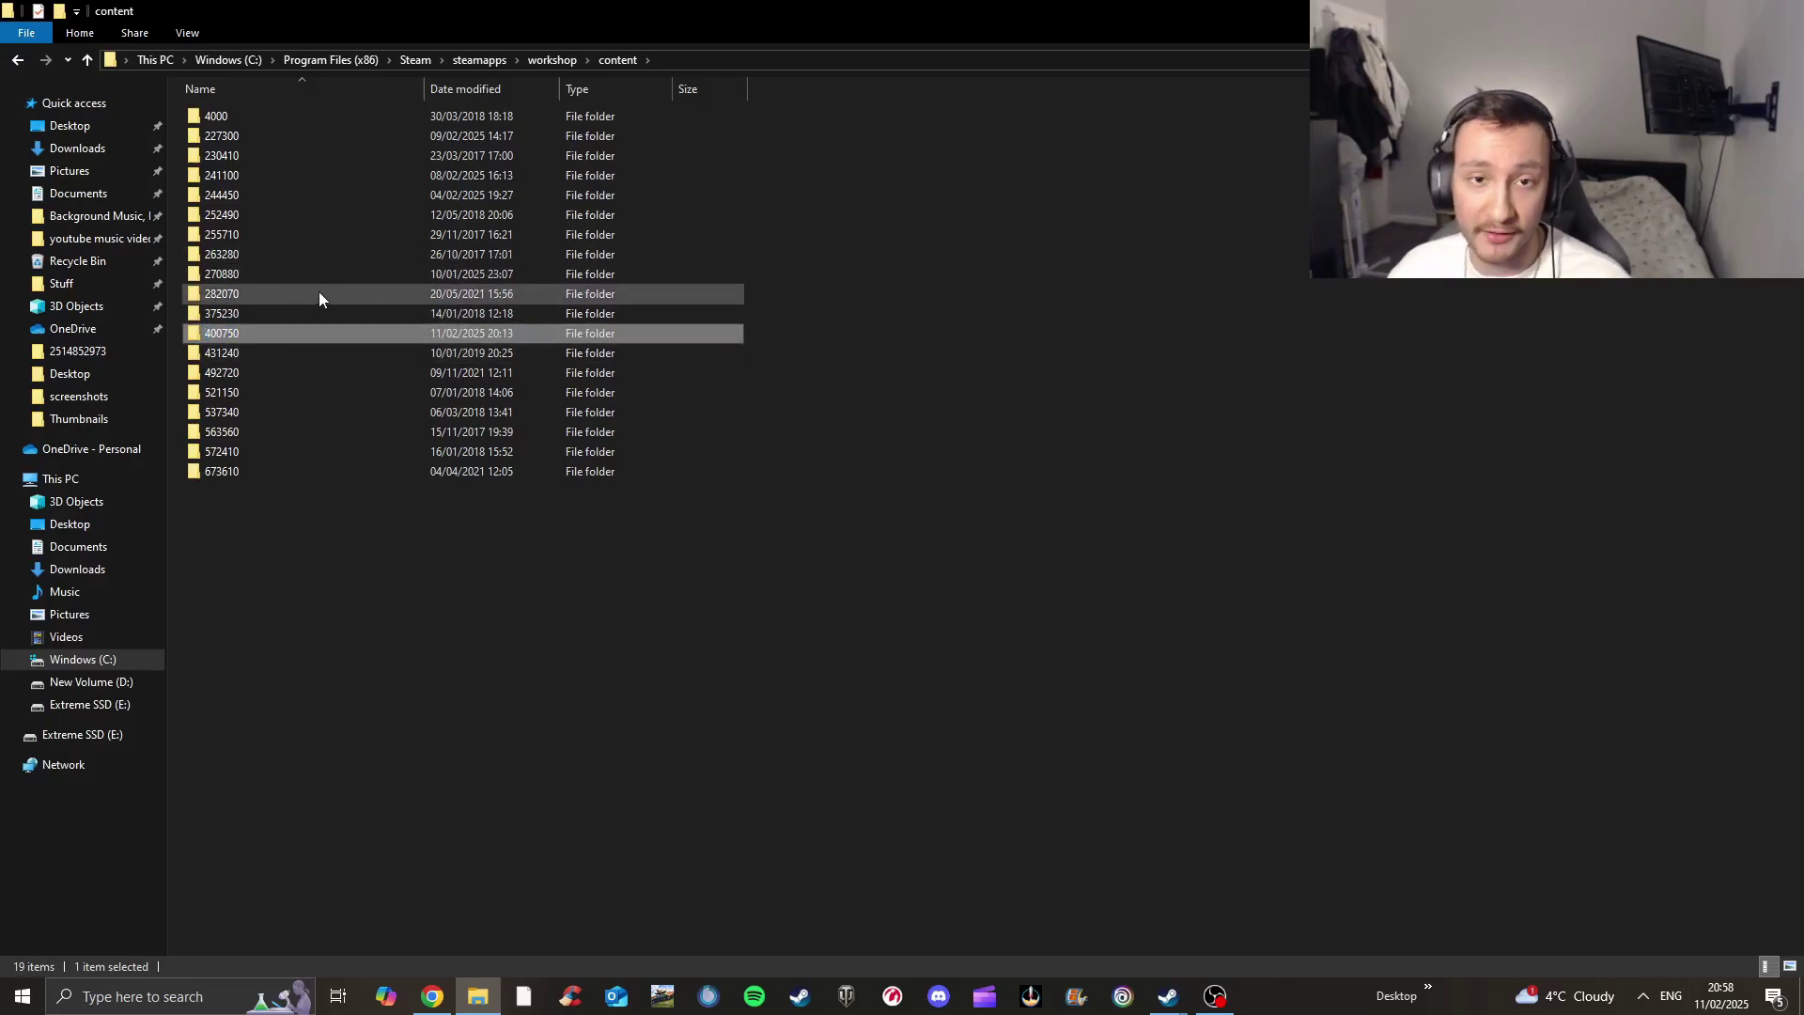
double_click(330, 335)
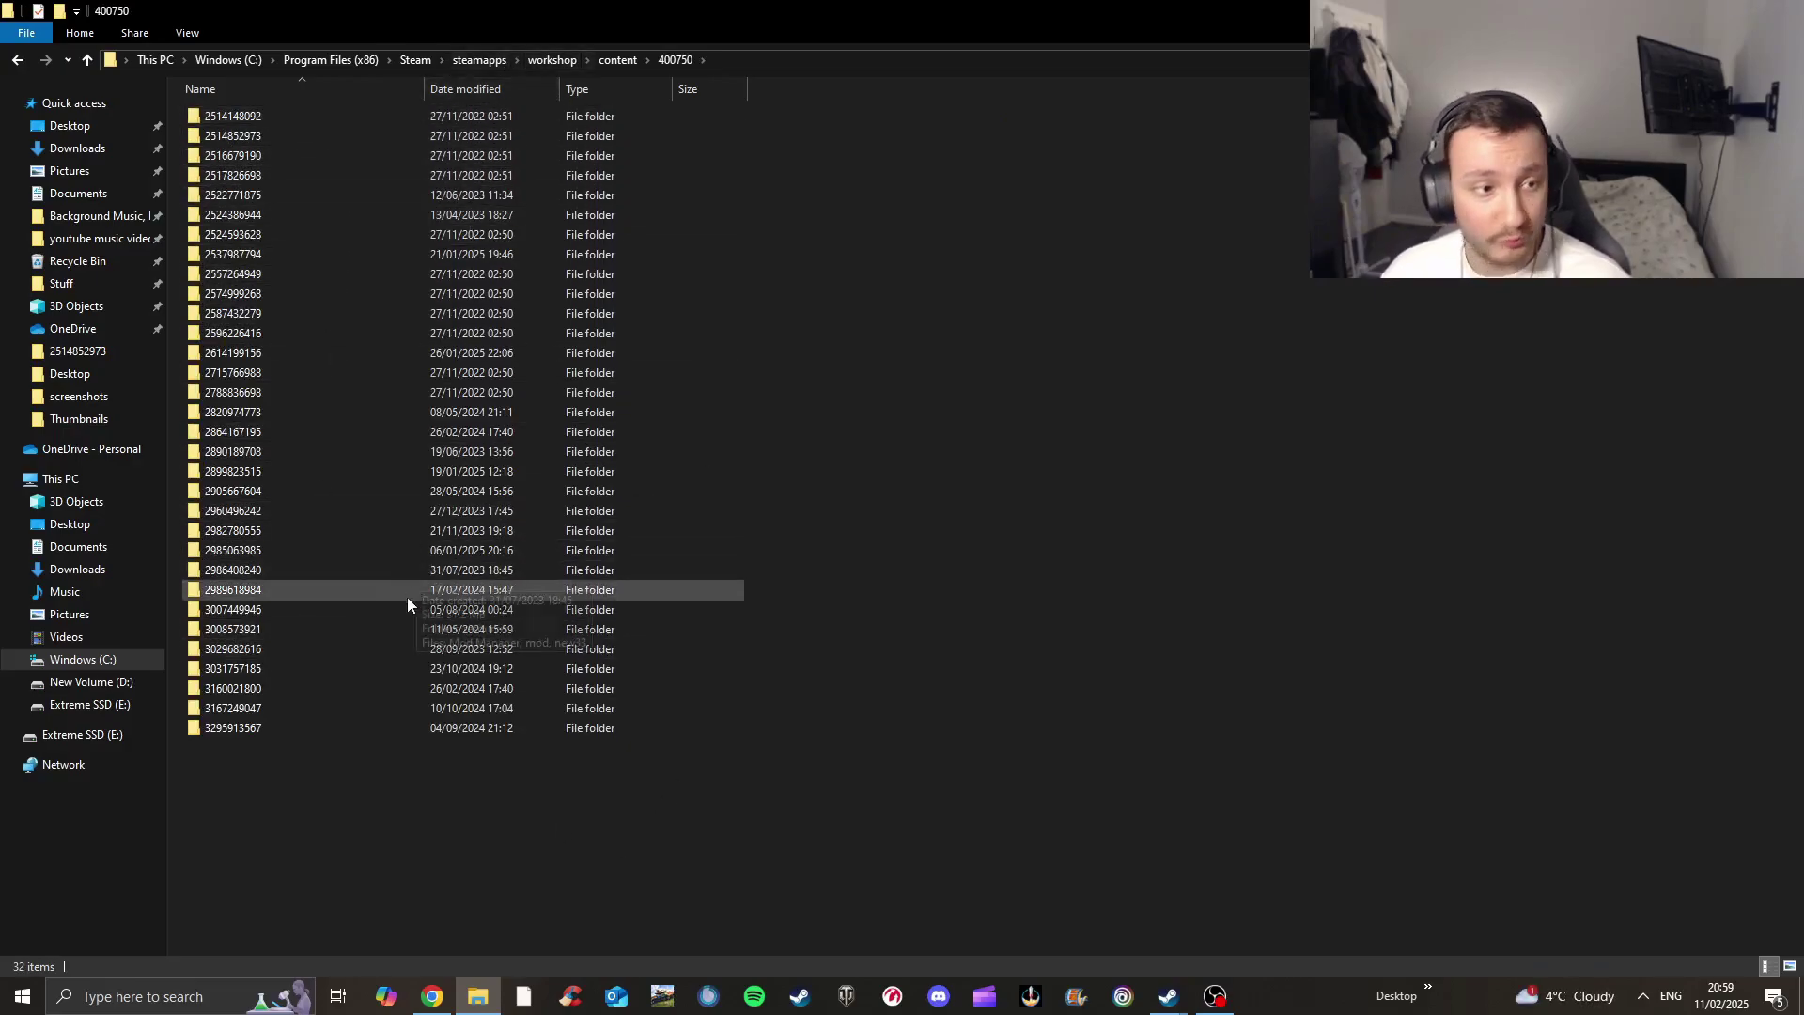
double_click(250, 114)
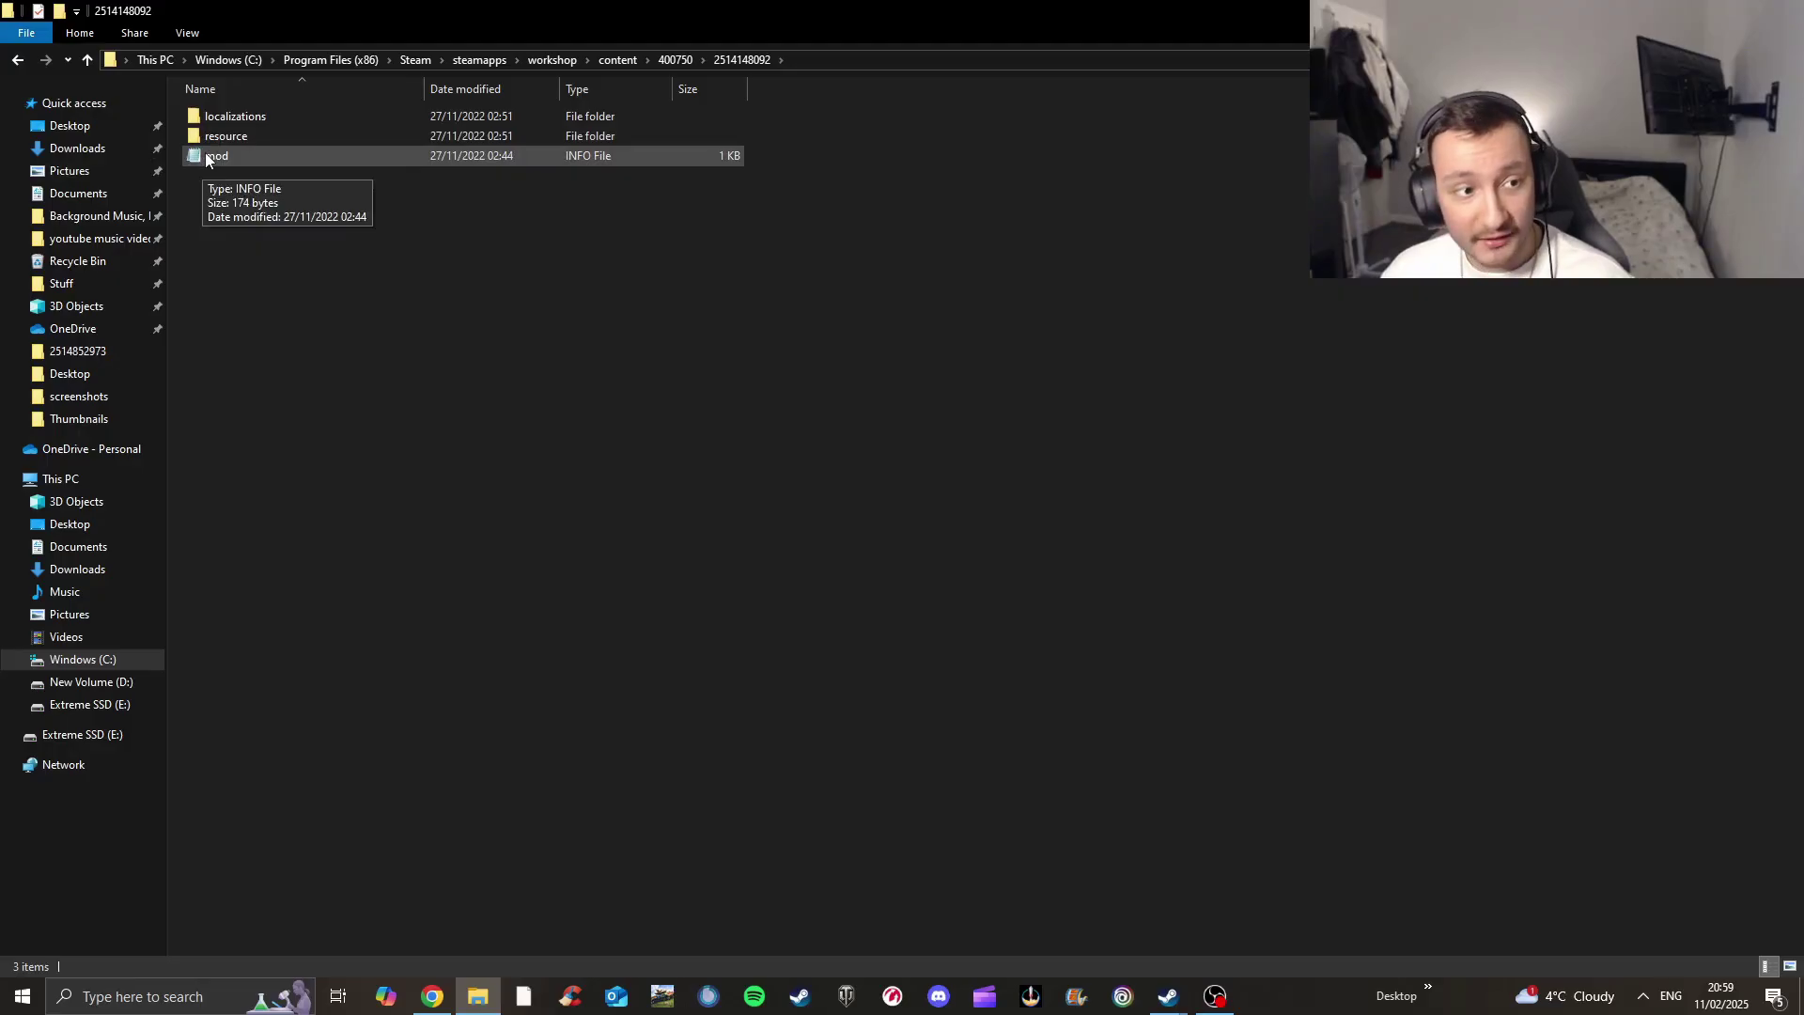
double_click(211, 156)
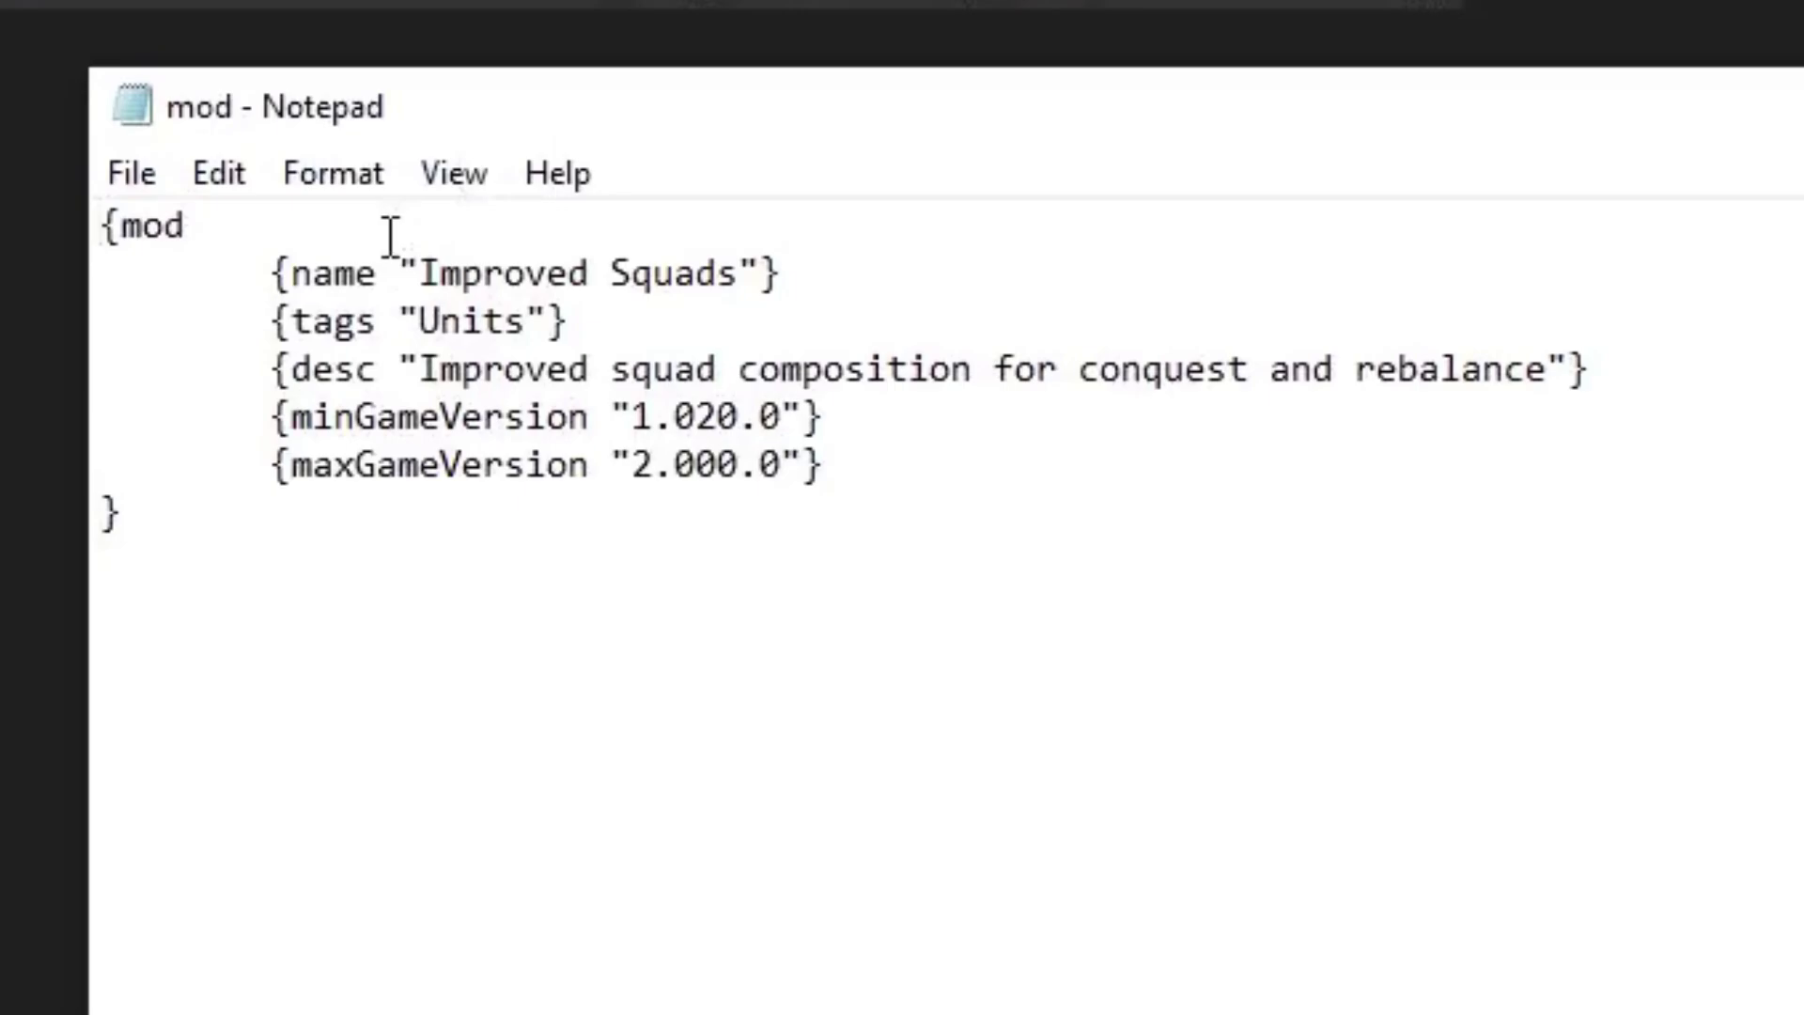
Check the mod name 'Improved Squads' and game versions 1.020.0–2.000.0, then close Notepad
left_click_drag(292, 273, 742, 251)
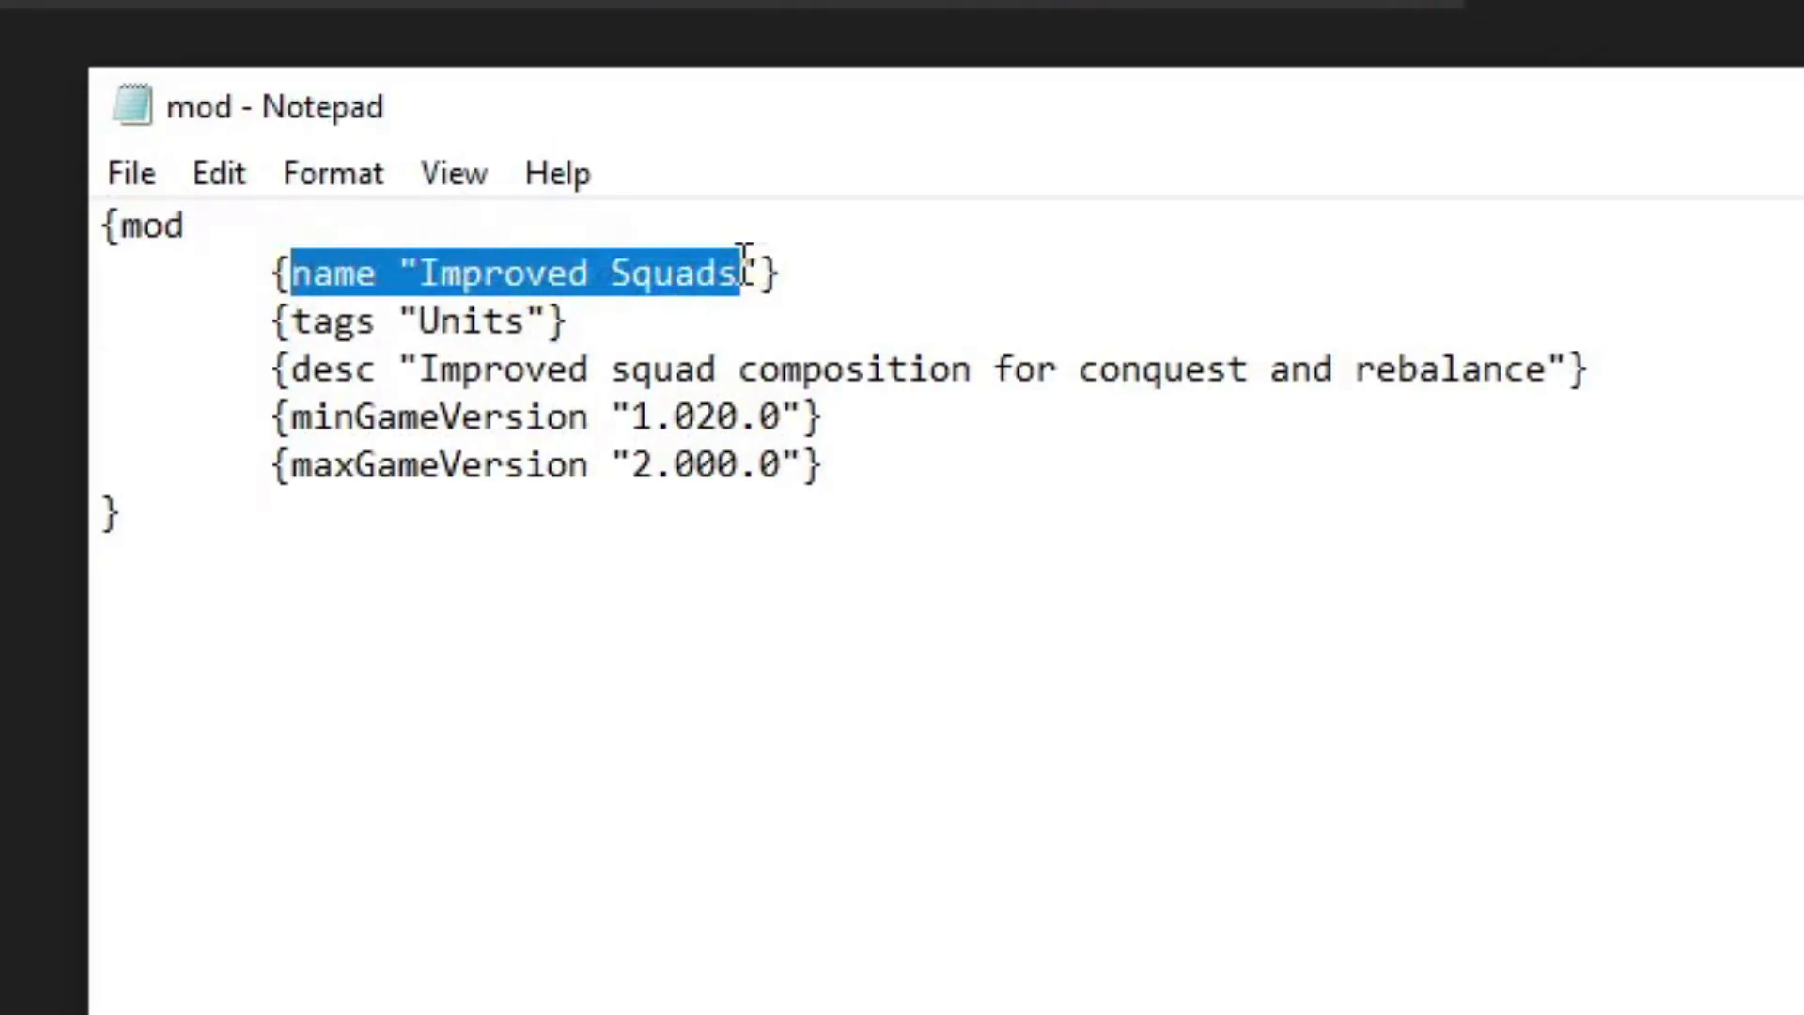
left_click(744, 254)
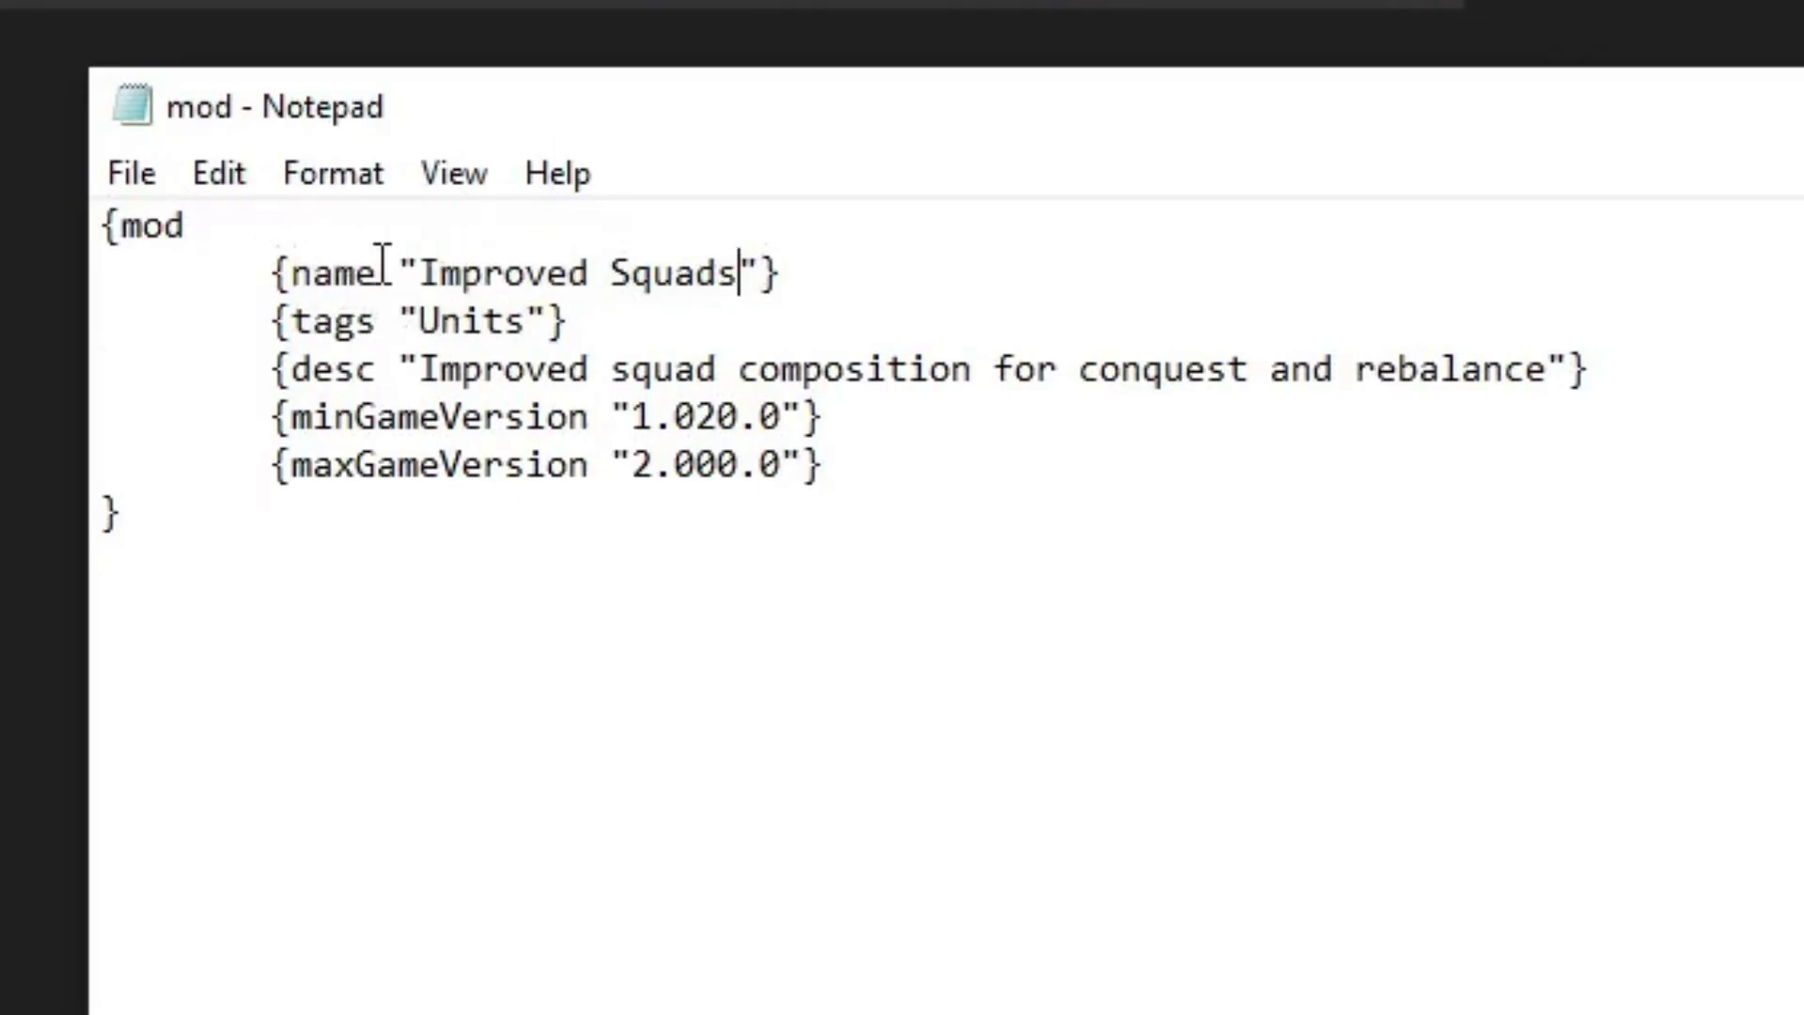
left_click_drag(452, 261, 765, 258)
left_click(758, 252)
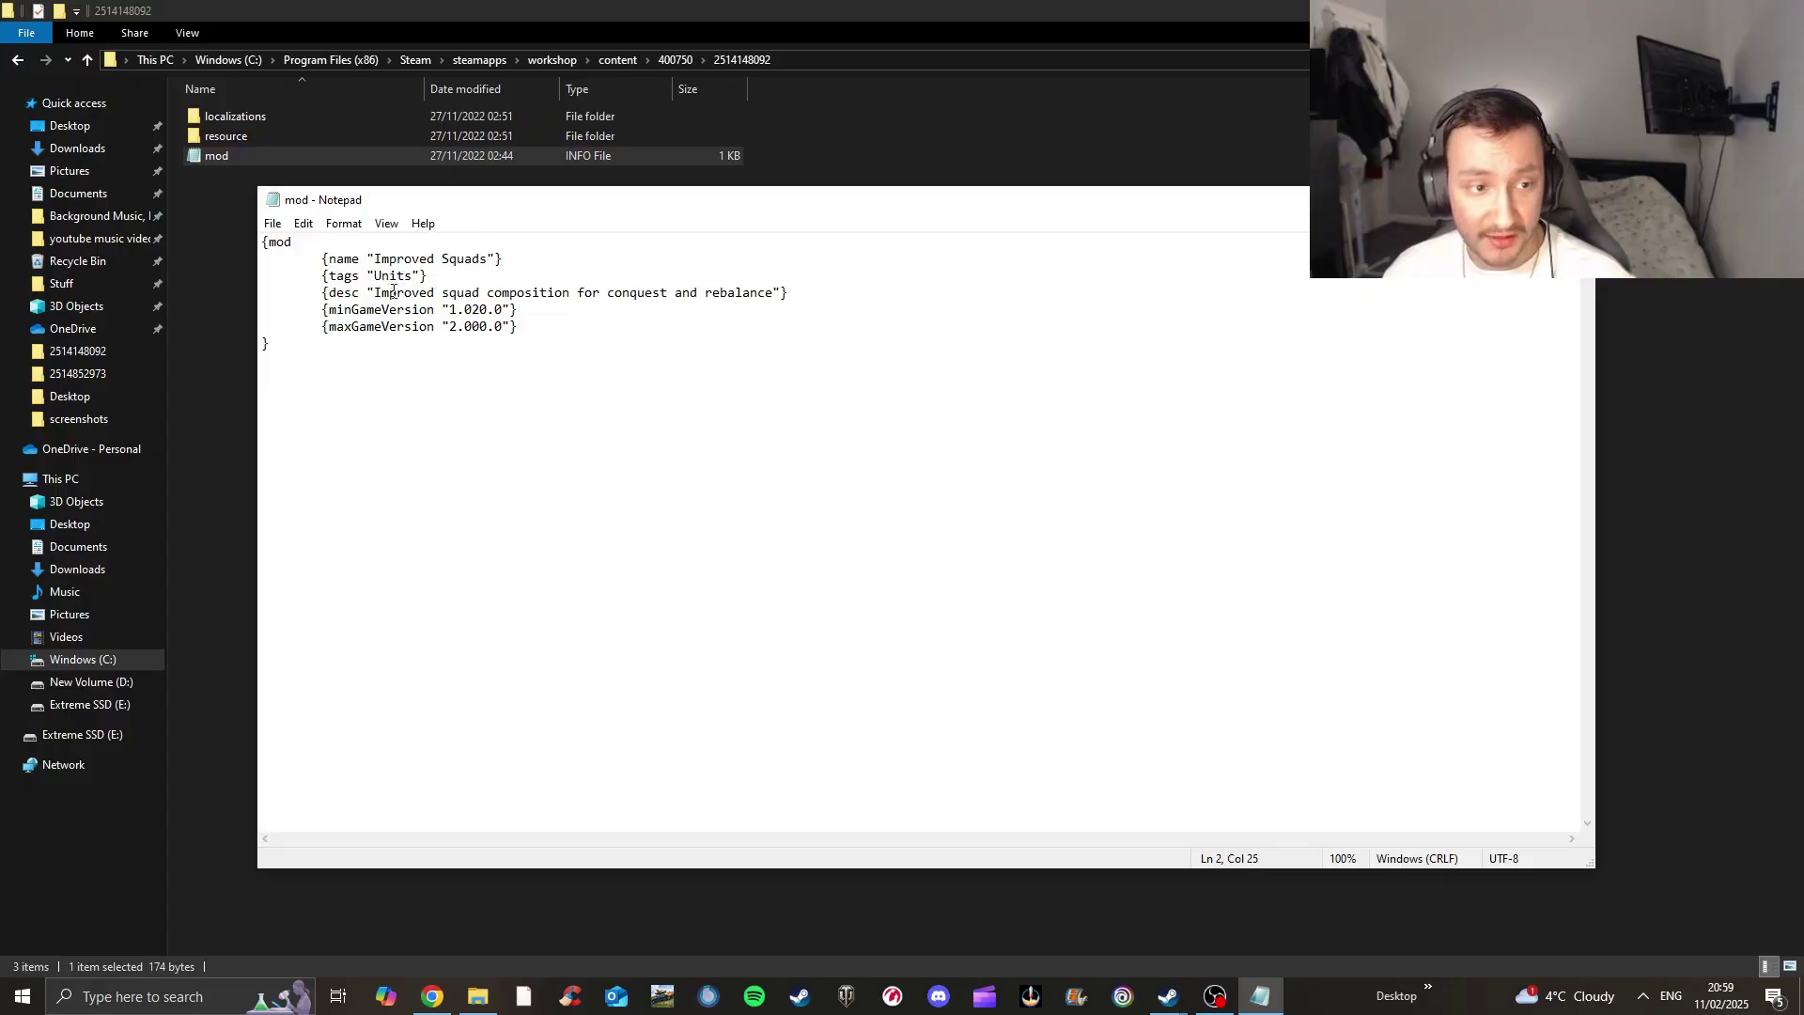
left_click_drag(358, 309, 453, 326)
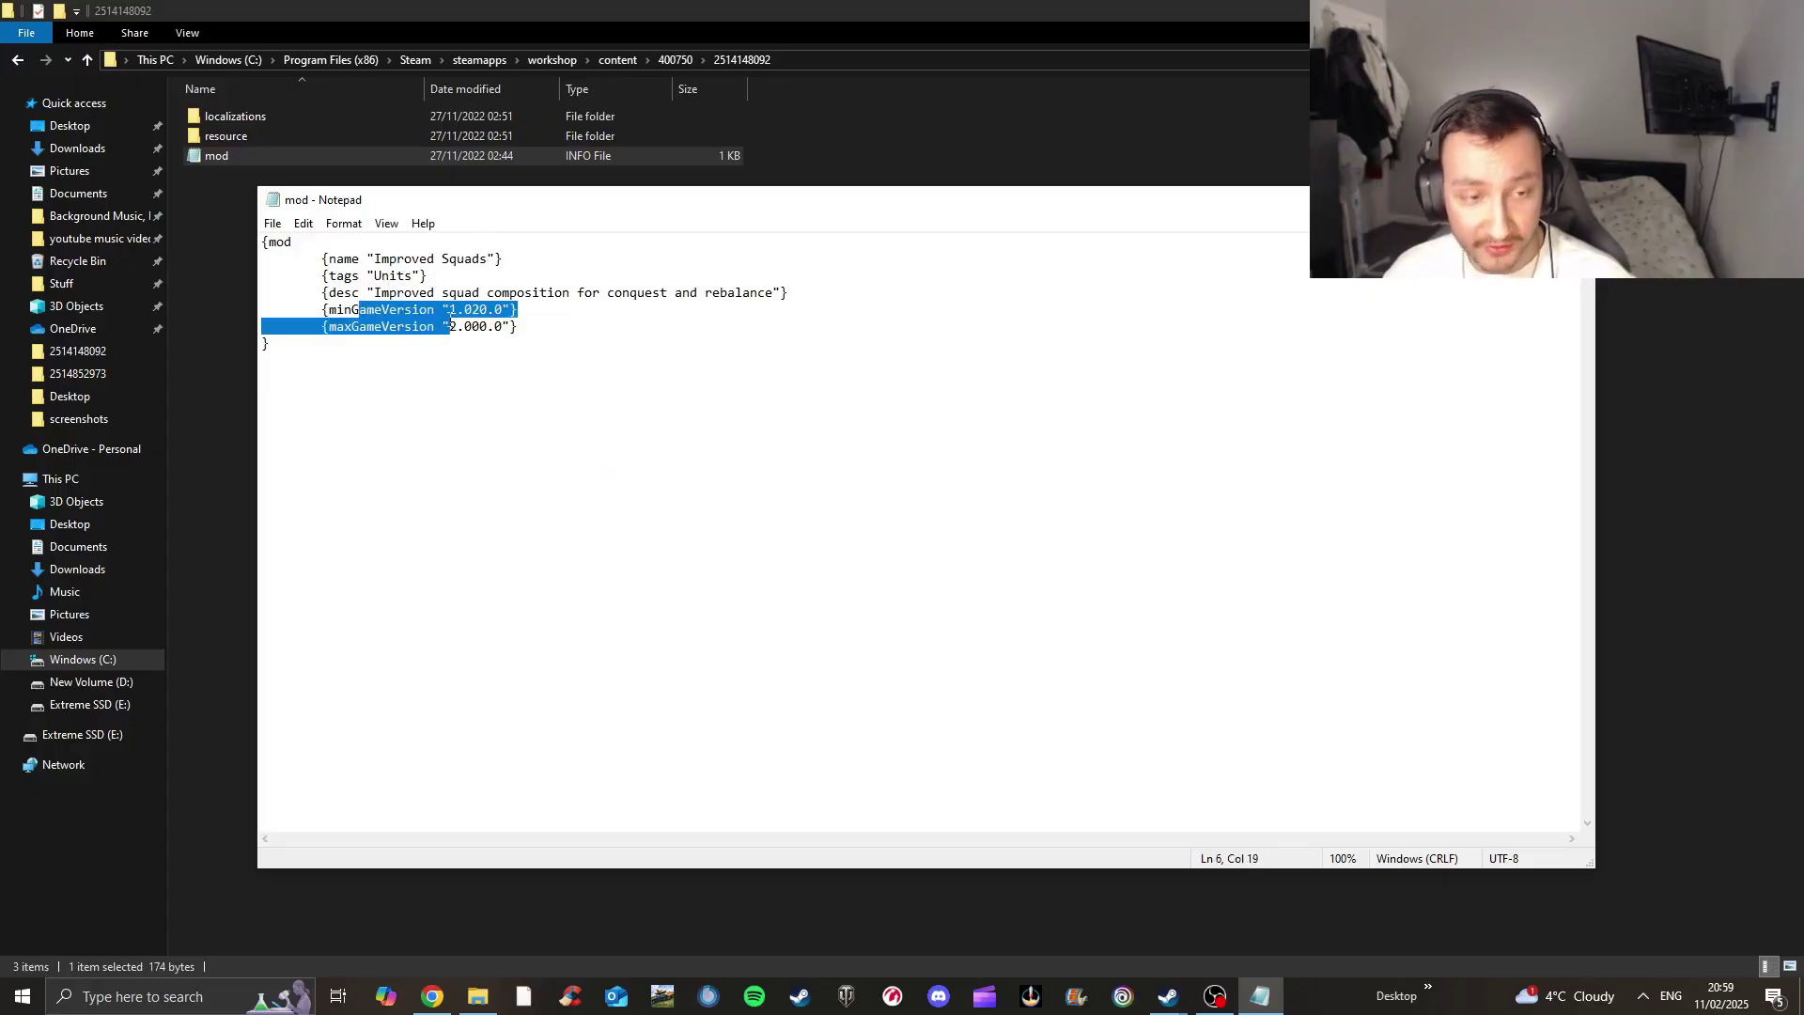
left_click(521, 303)
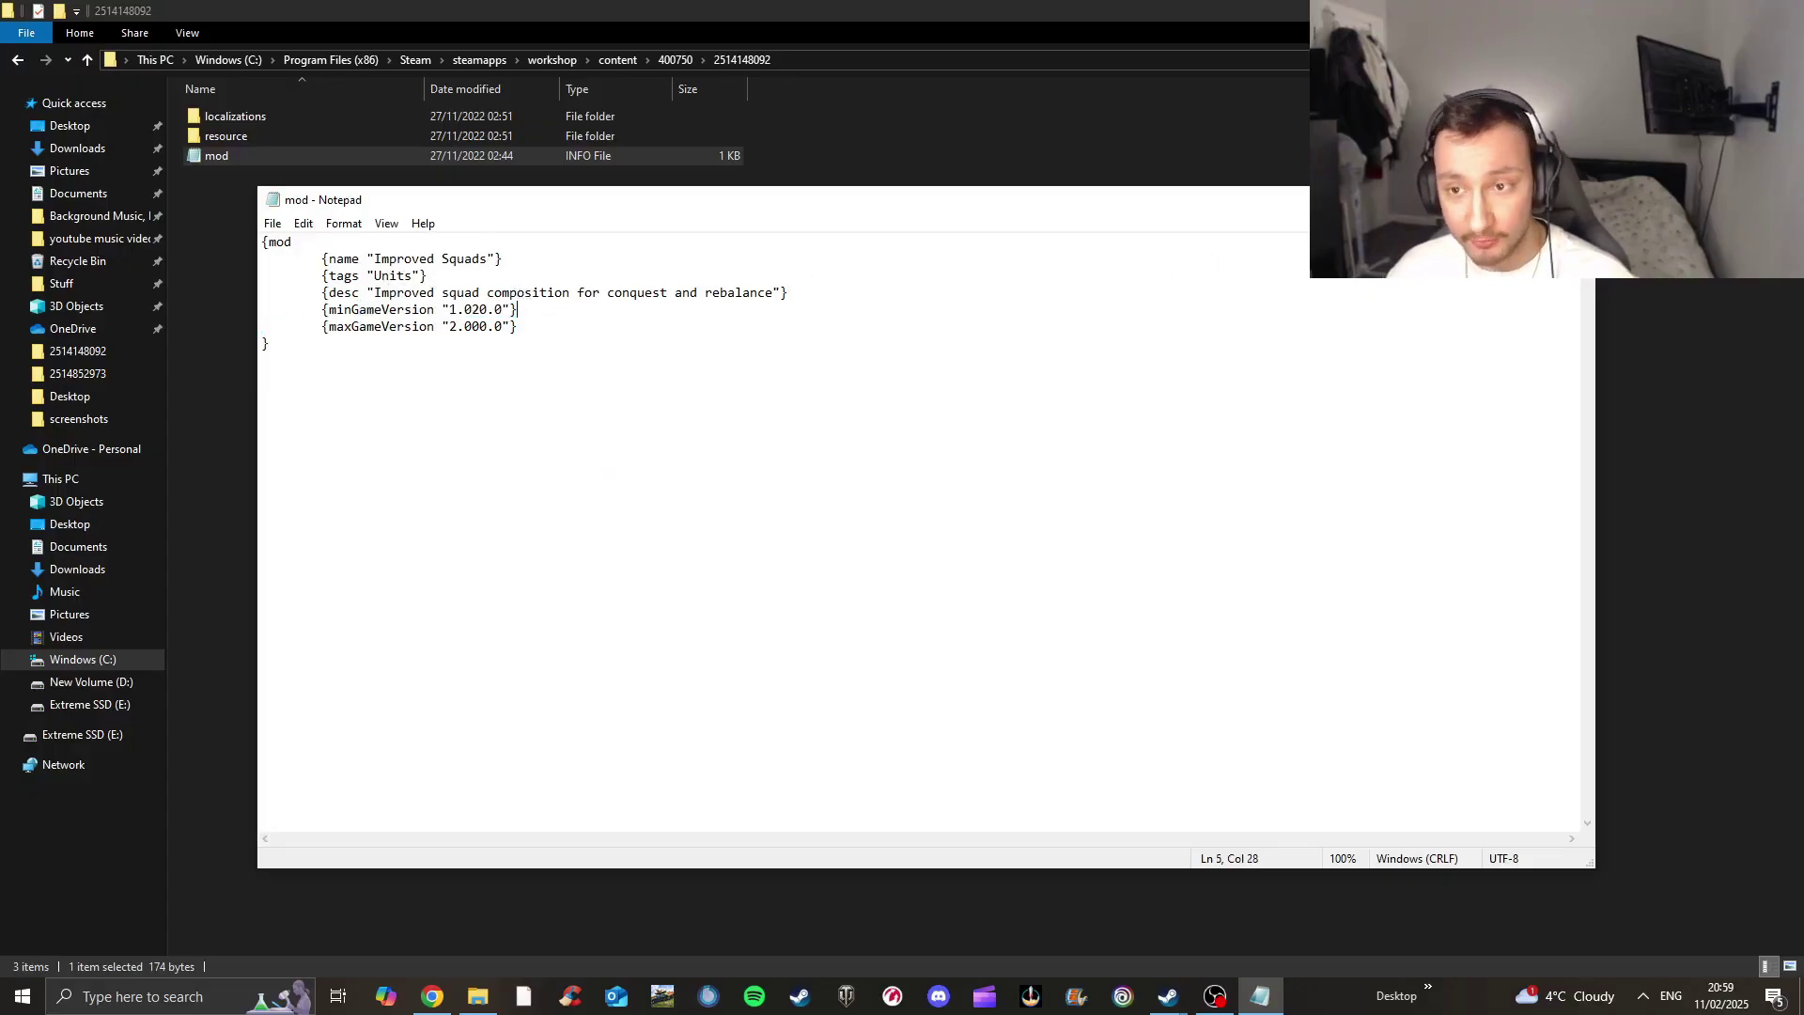
key("alt+F4")
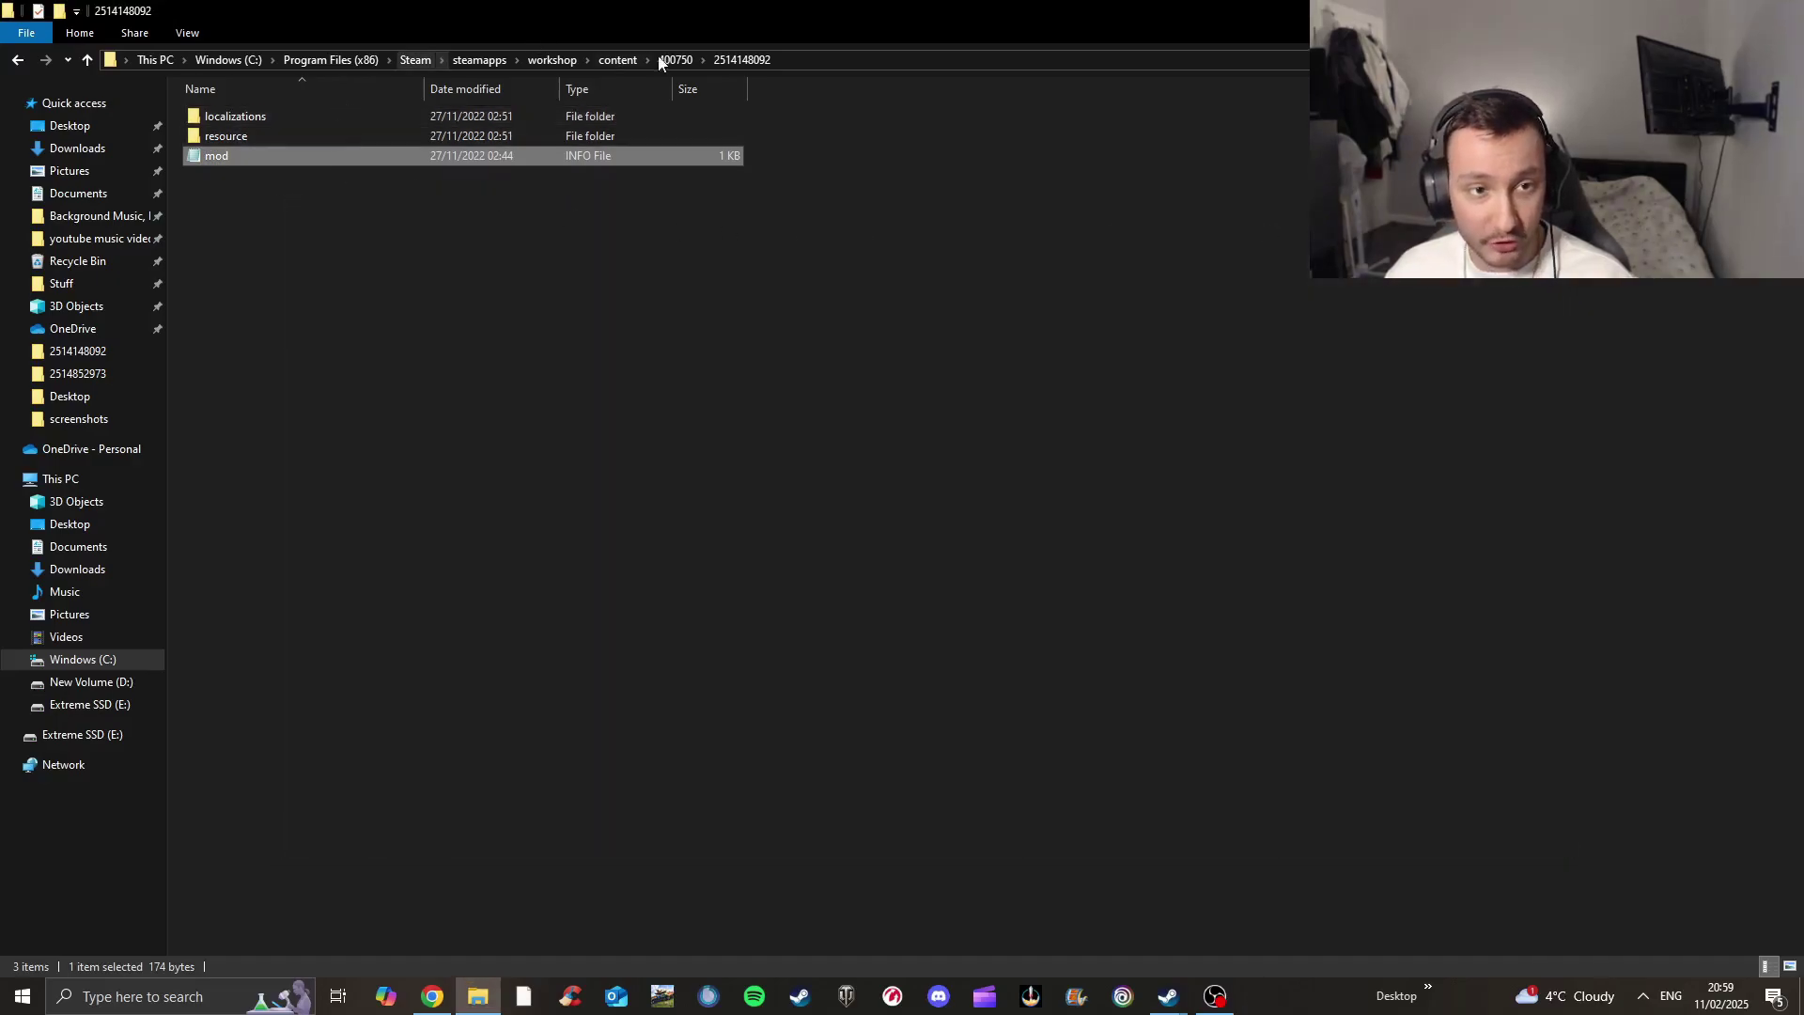
Return File Explorer to the 400750 folder listing the mod folders
left_click(655, 59)
right_click(587, 122)
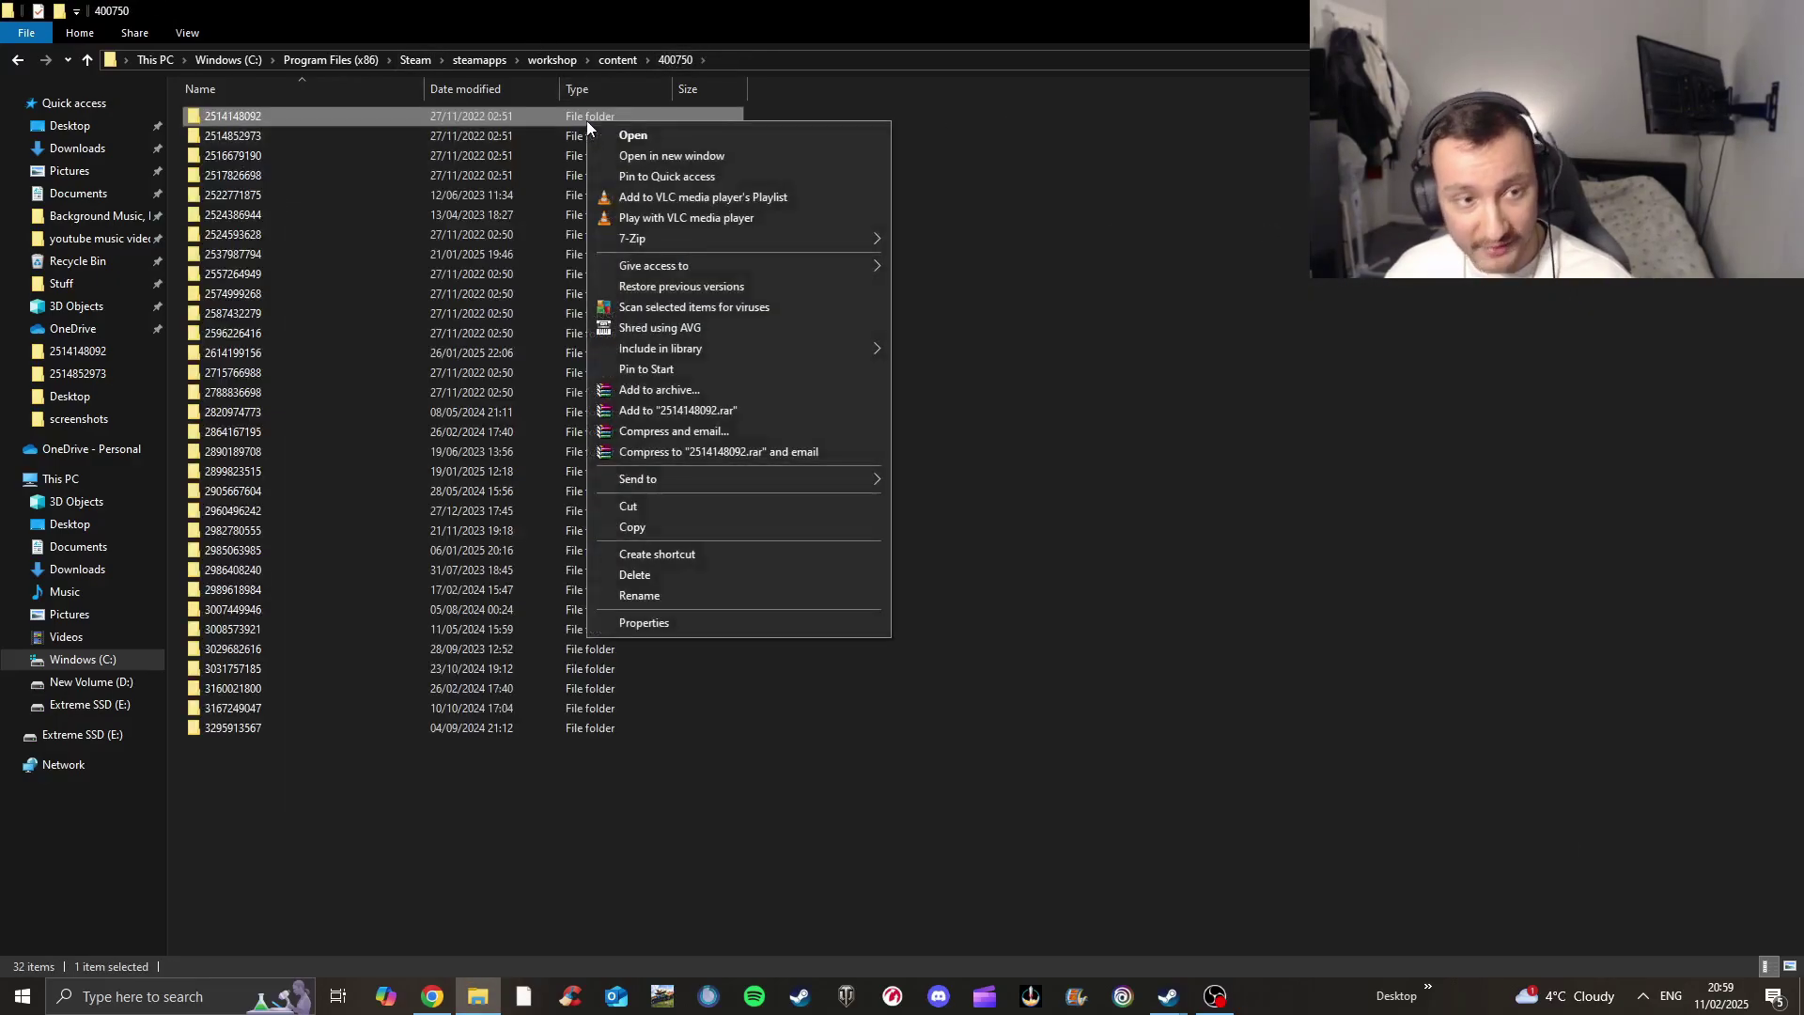
left_click(642, 576)
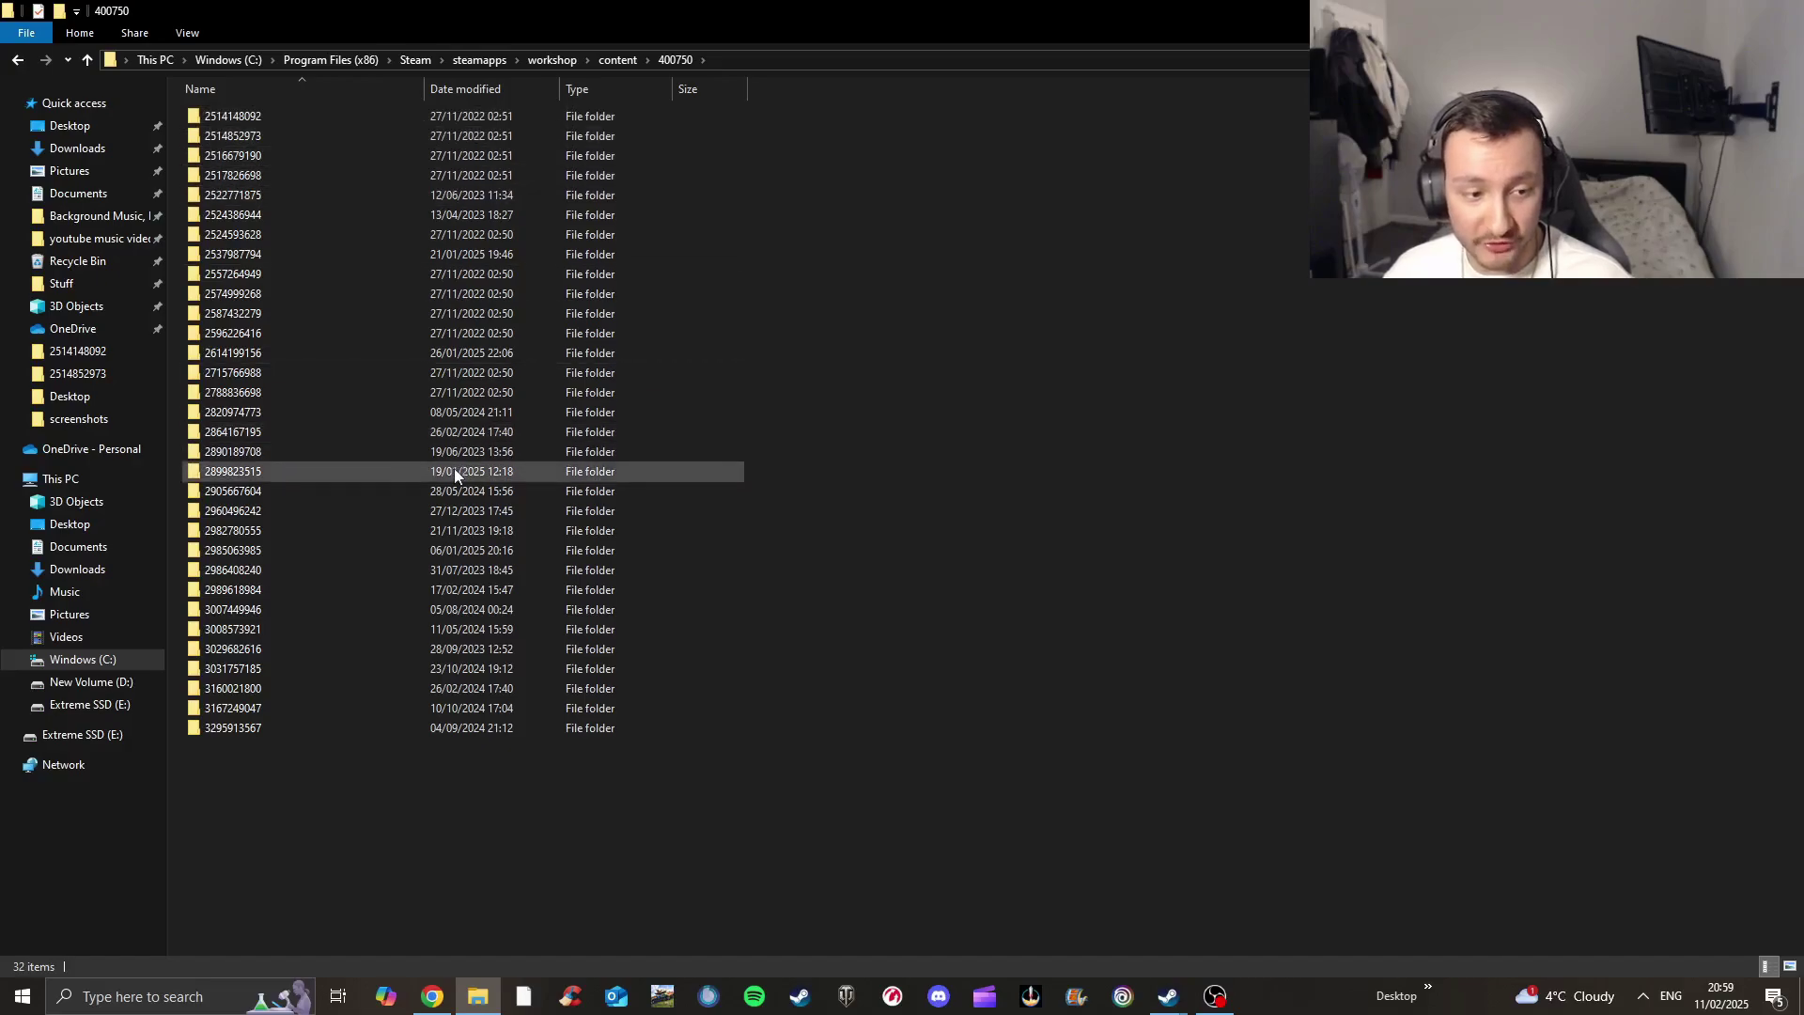
Place File Explorer and the Steam library window side by side on screen
mouse_move(1167, 1006)
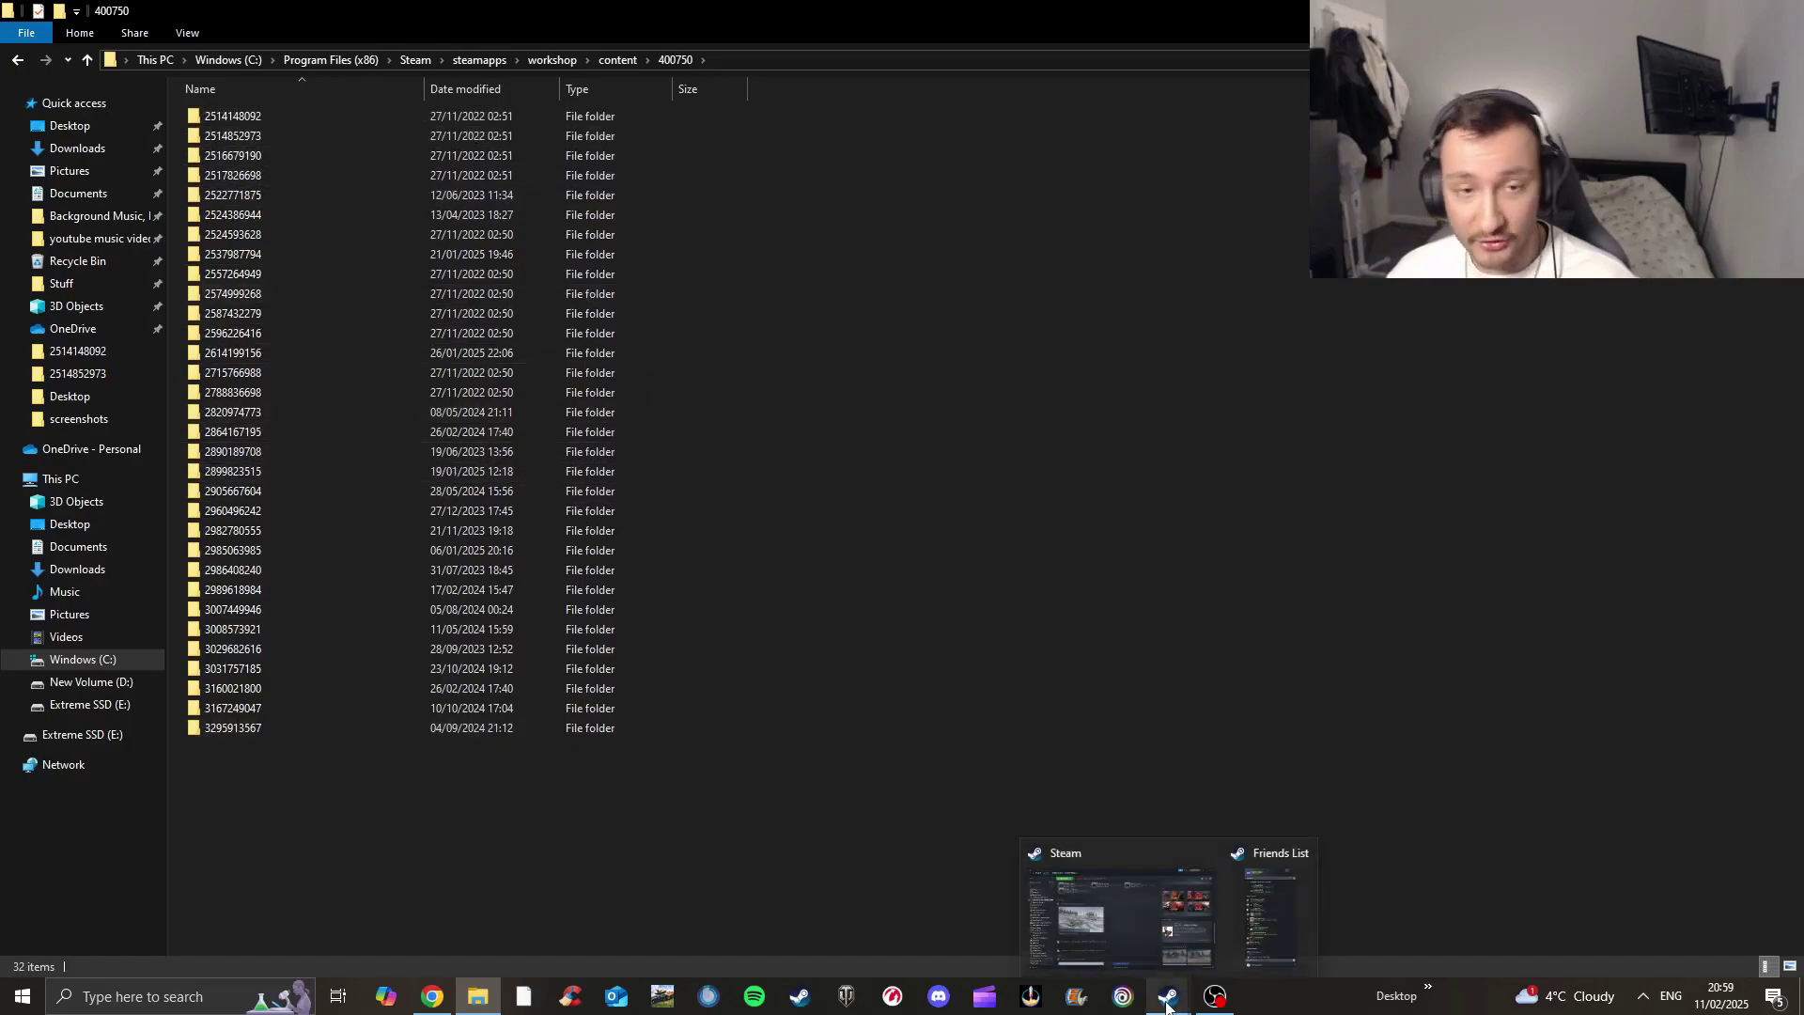
left_click(1168, 900)
left_click_drag(921, 63, 1206, 185)
left_click_drag(1037, 22, 679, 226)
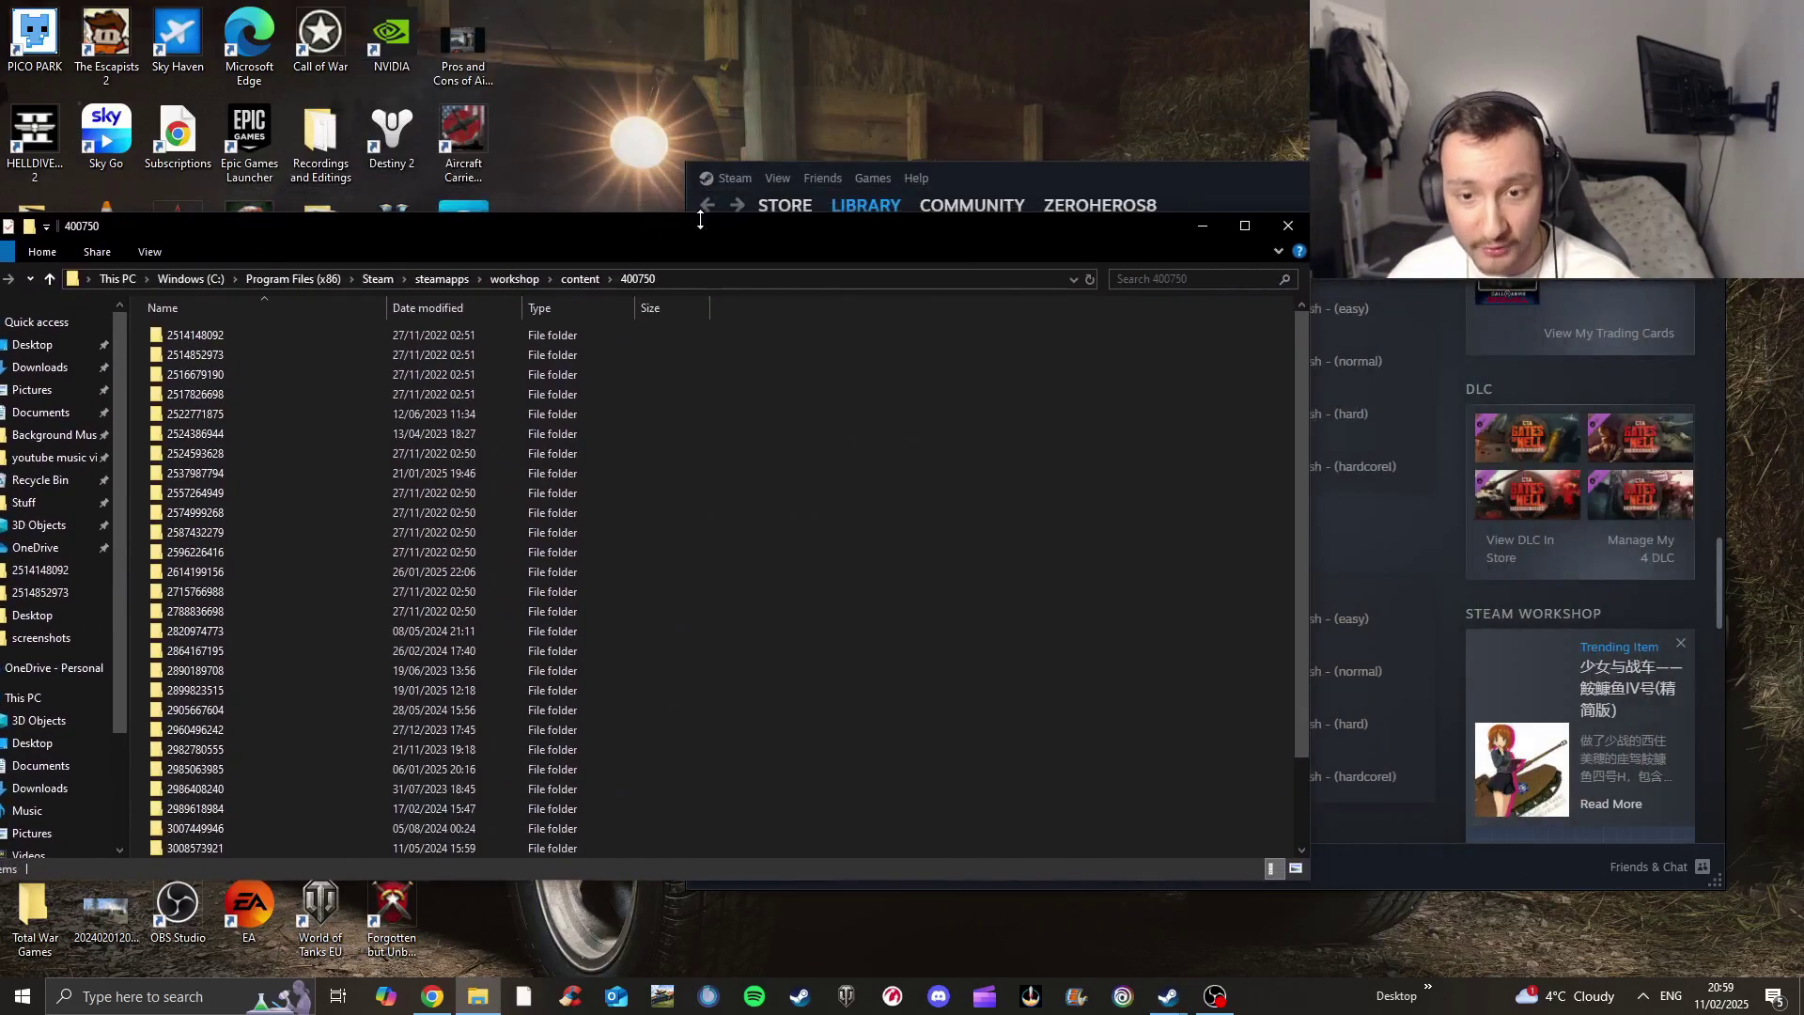
left_click_drag(1033, 172, 1315, 178)
left_click_drag(846, 260, 890, 230)
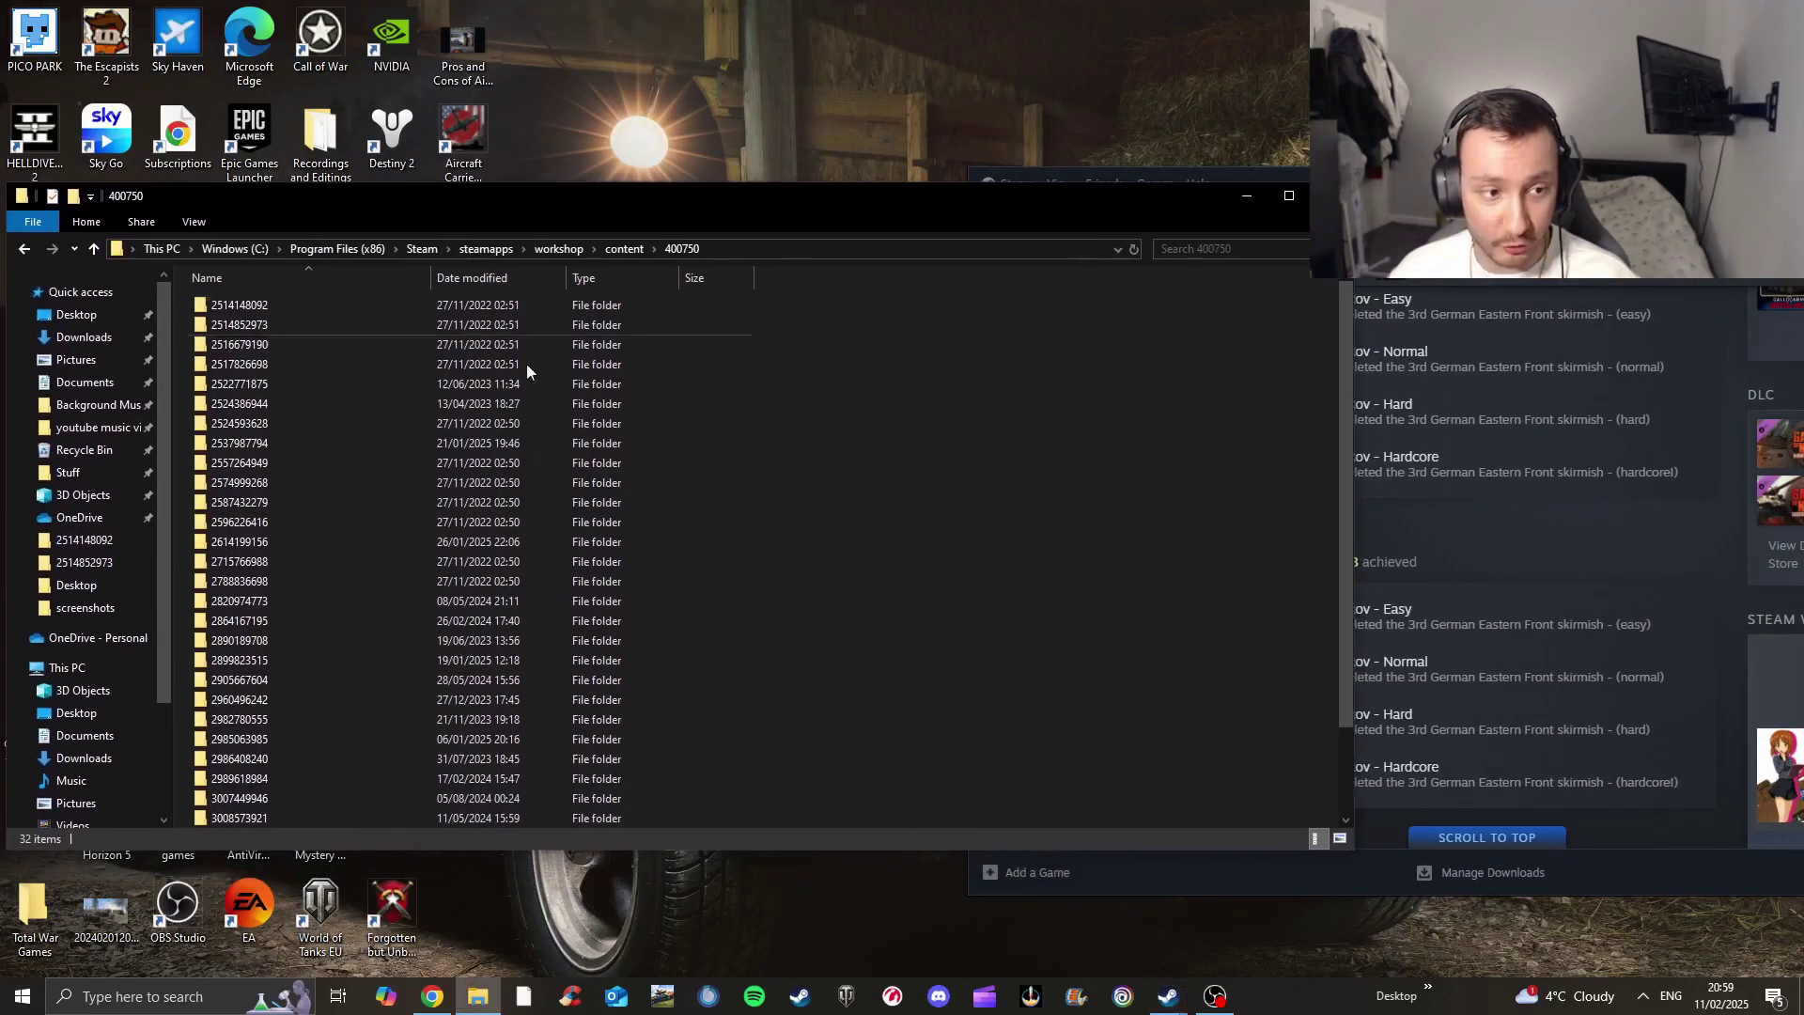
left_click_drag(1061, 199, 820, 210)
Sort Gates of Hell's Workshop mods by size, led by Some Desperate Glory at 13.81 GB
right_click(977, 486)
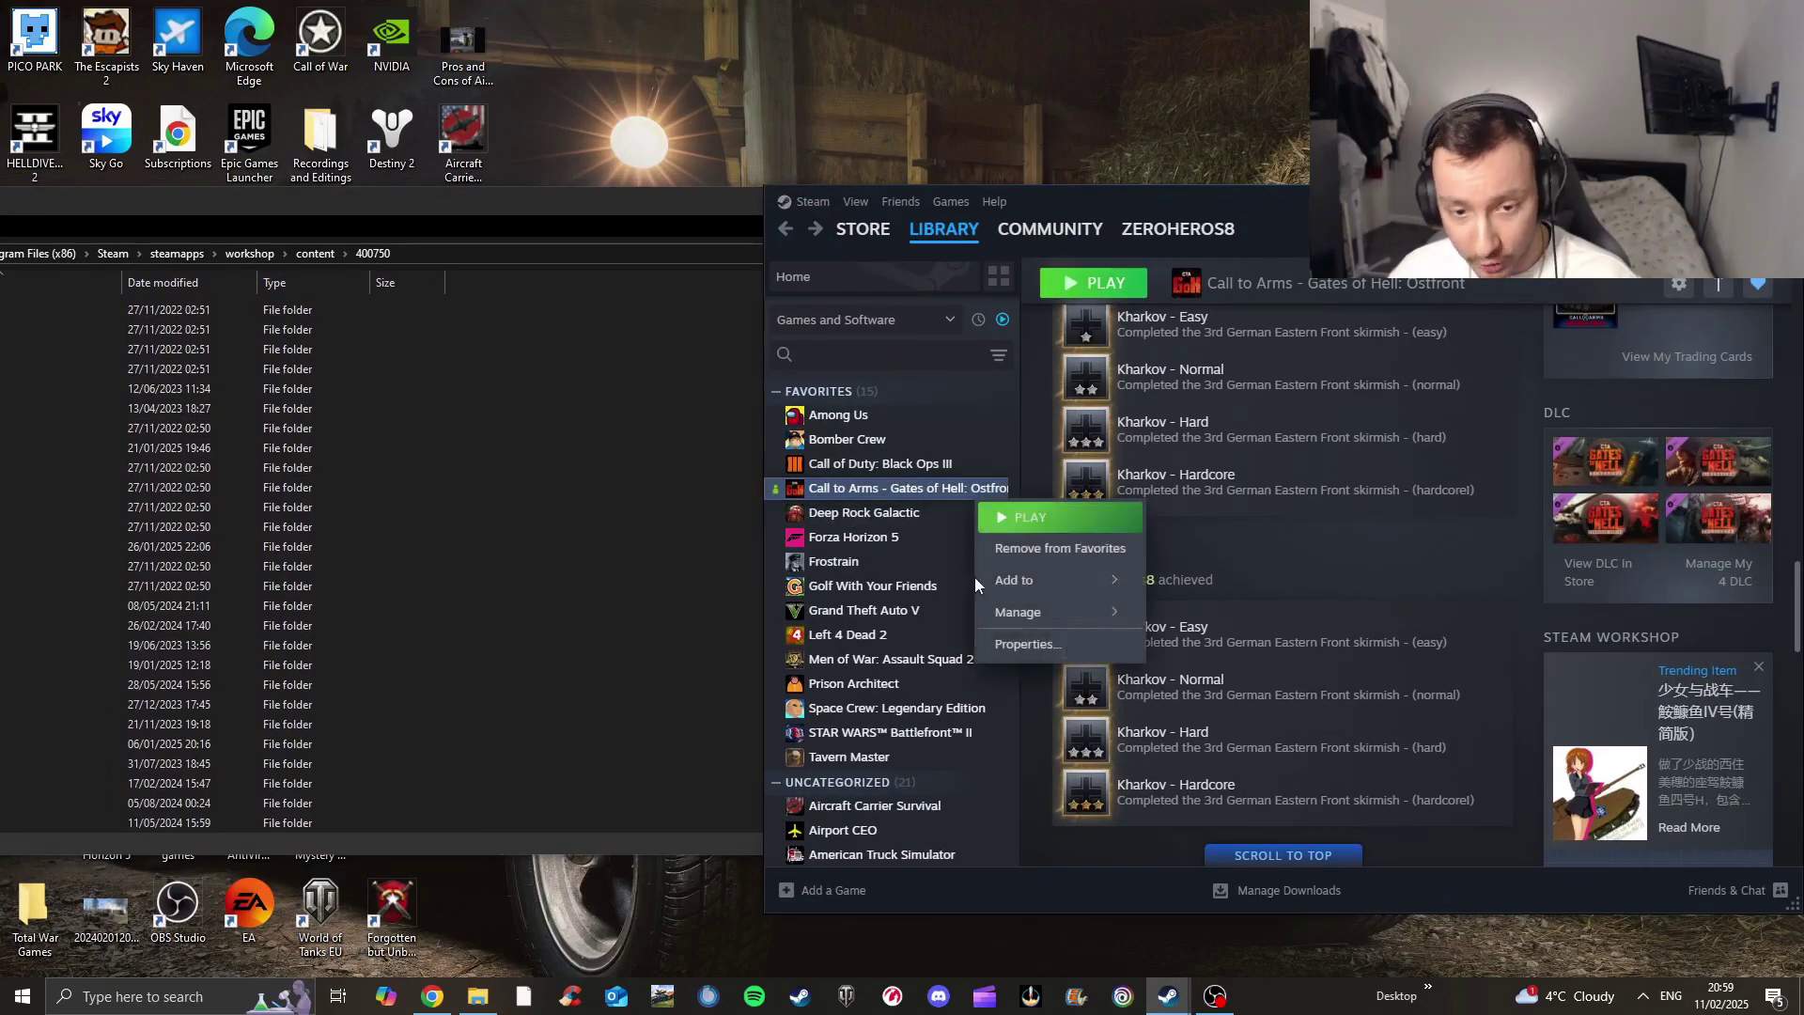
left_click(1010, 644)
left_click(1569, 404)
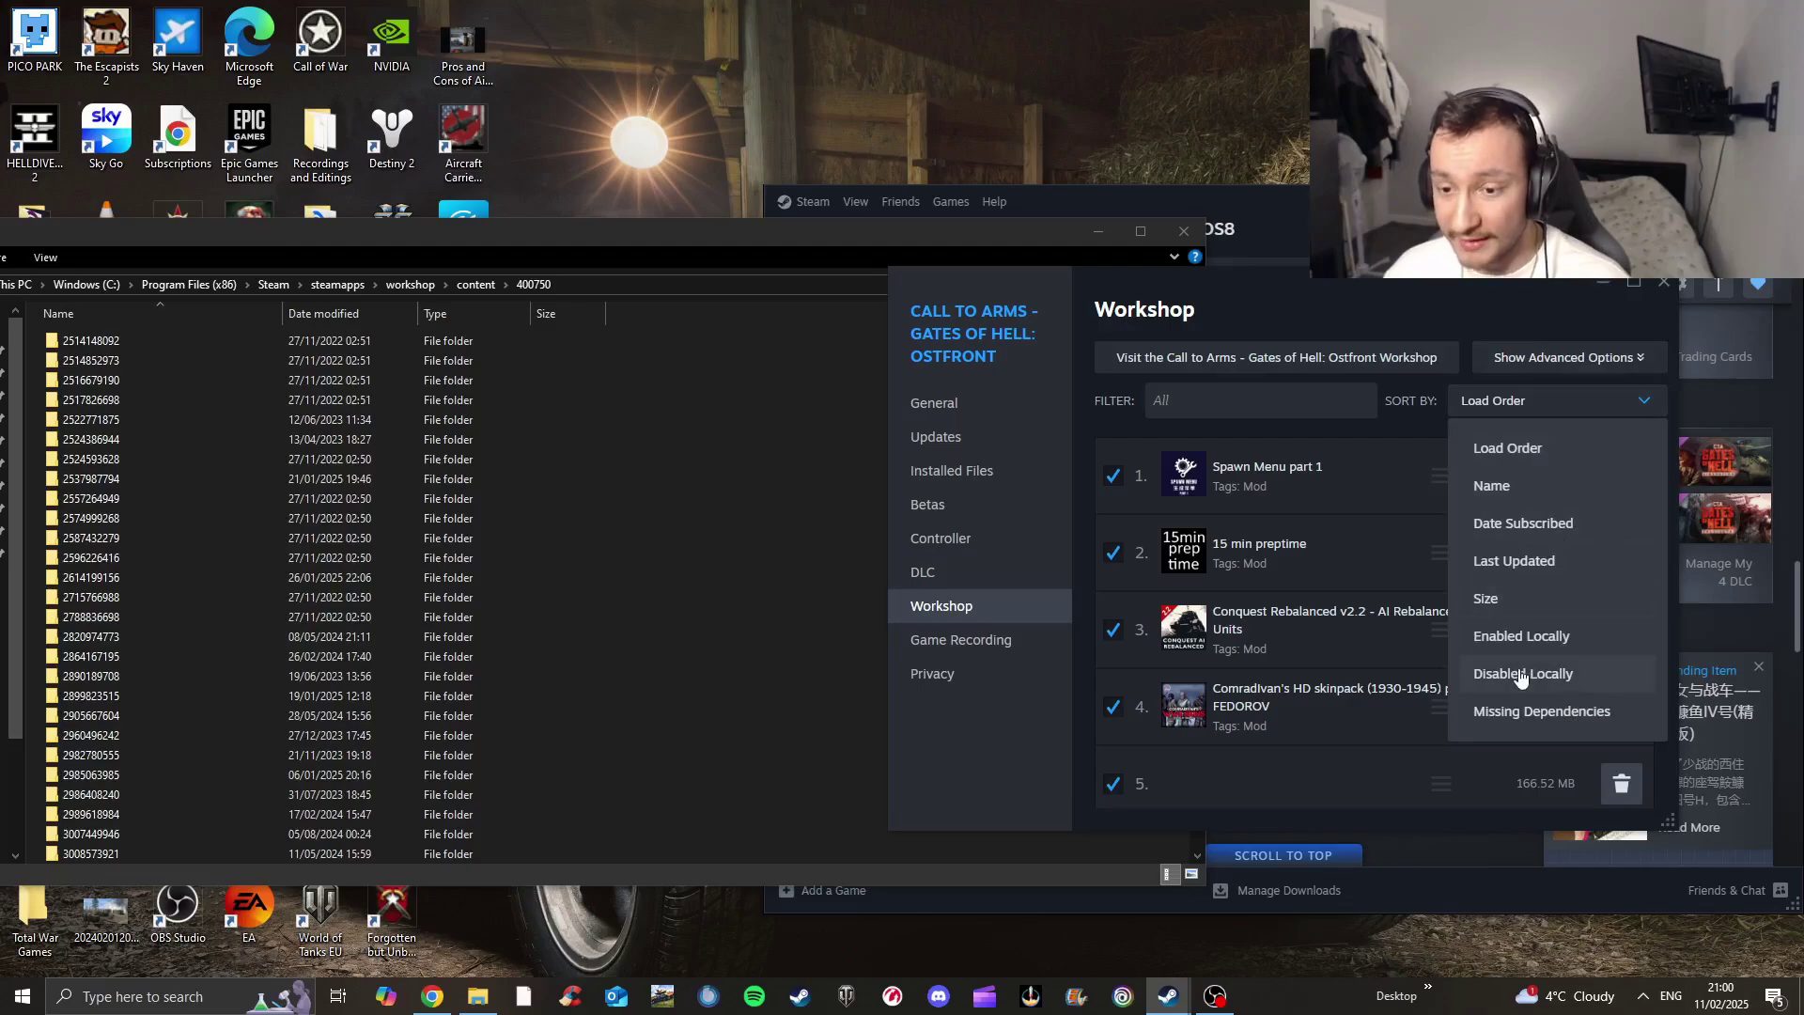
left_click(1503, 601)
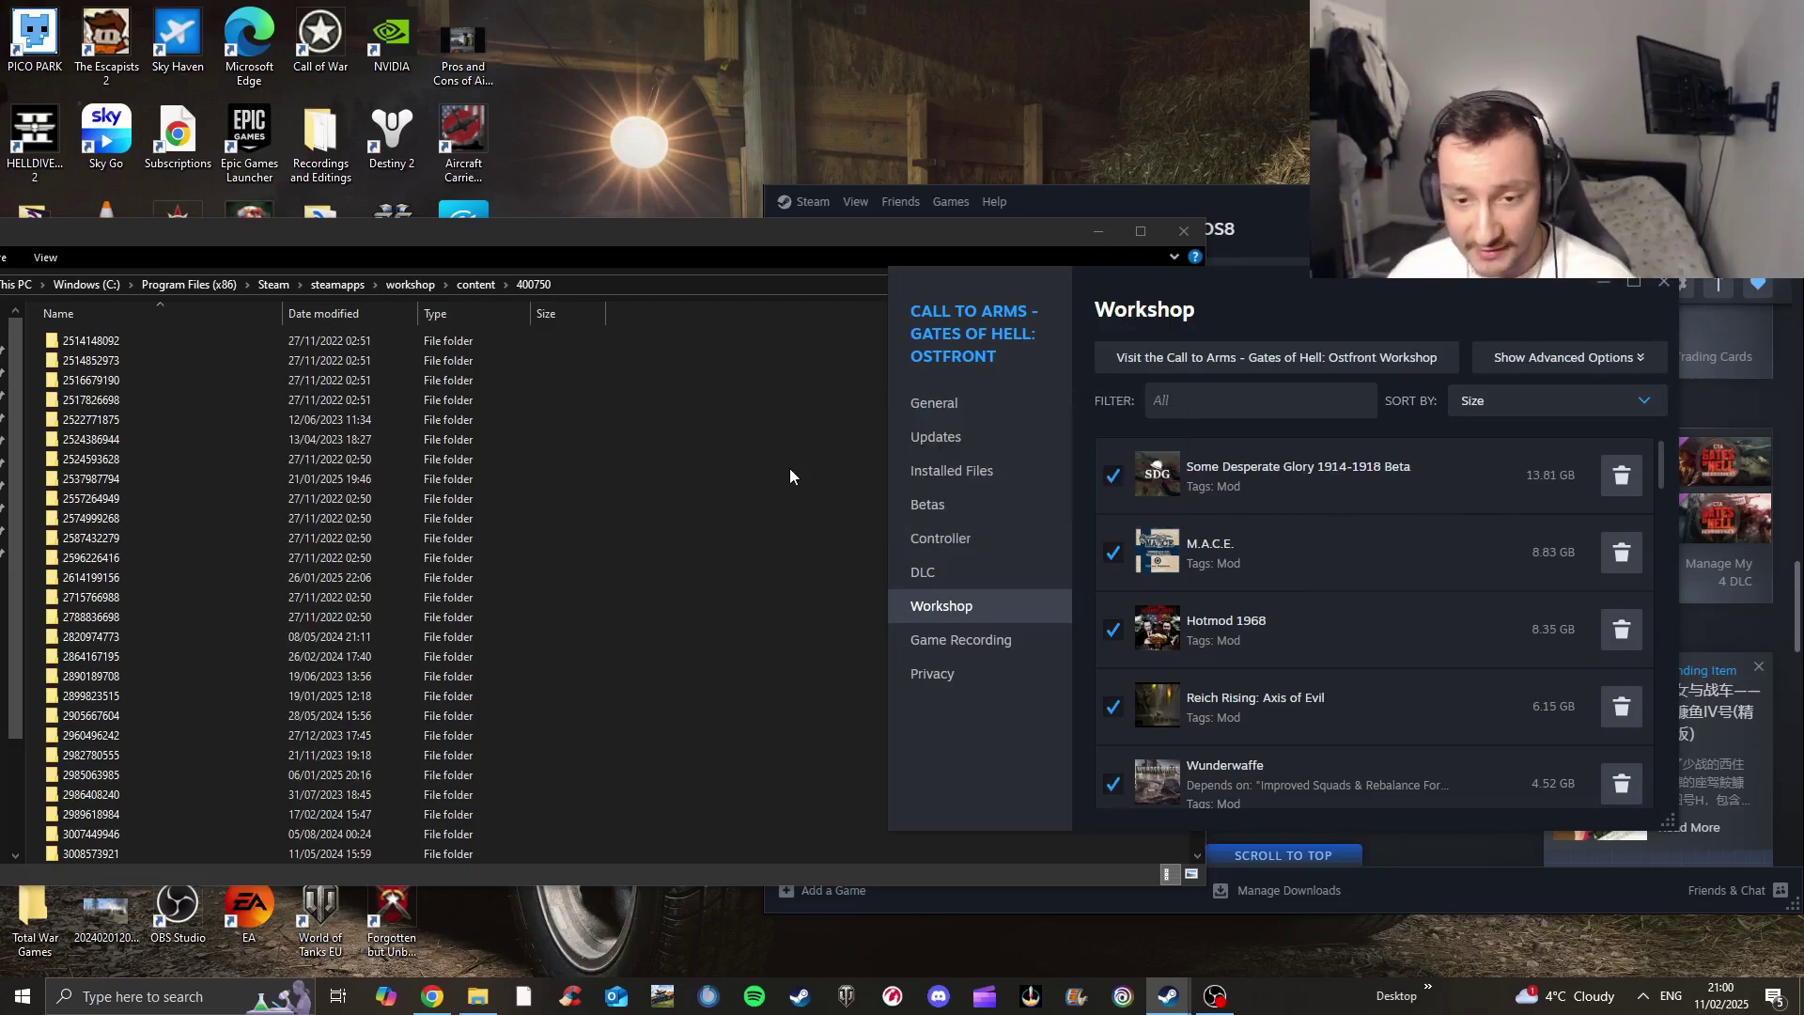
left_click_drag(446, 228, 668, 186)
scroll(494, 303, "down", 2)
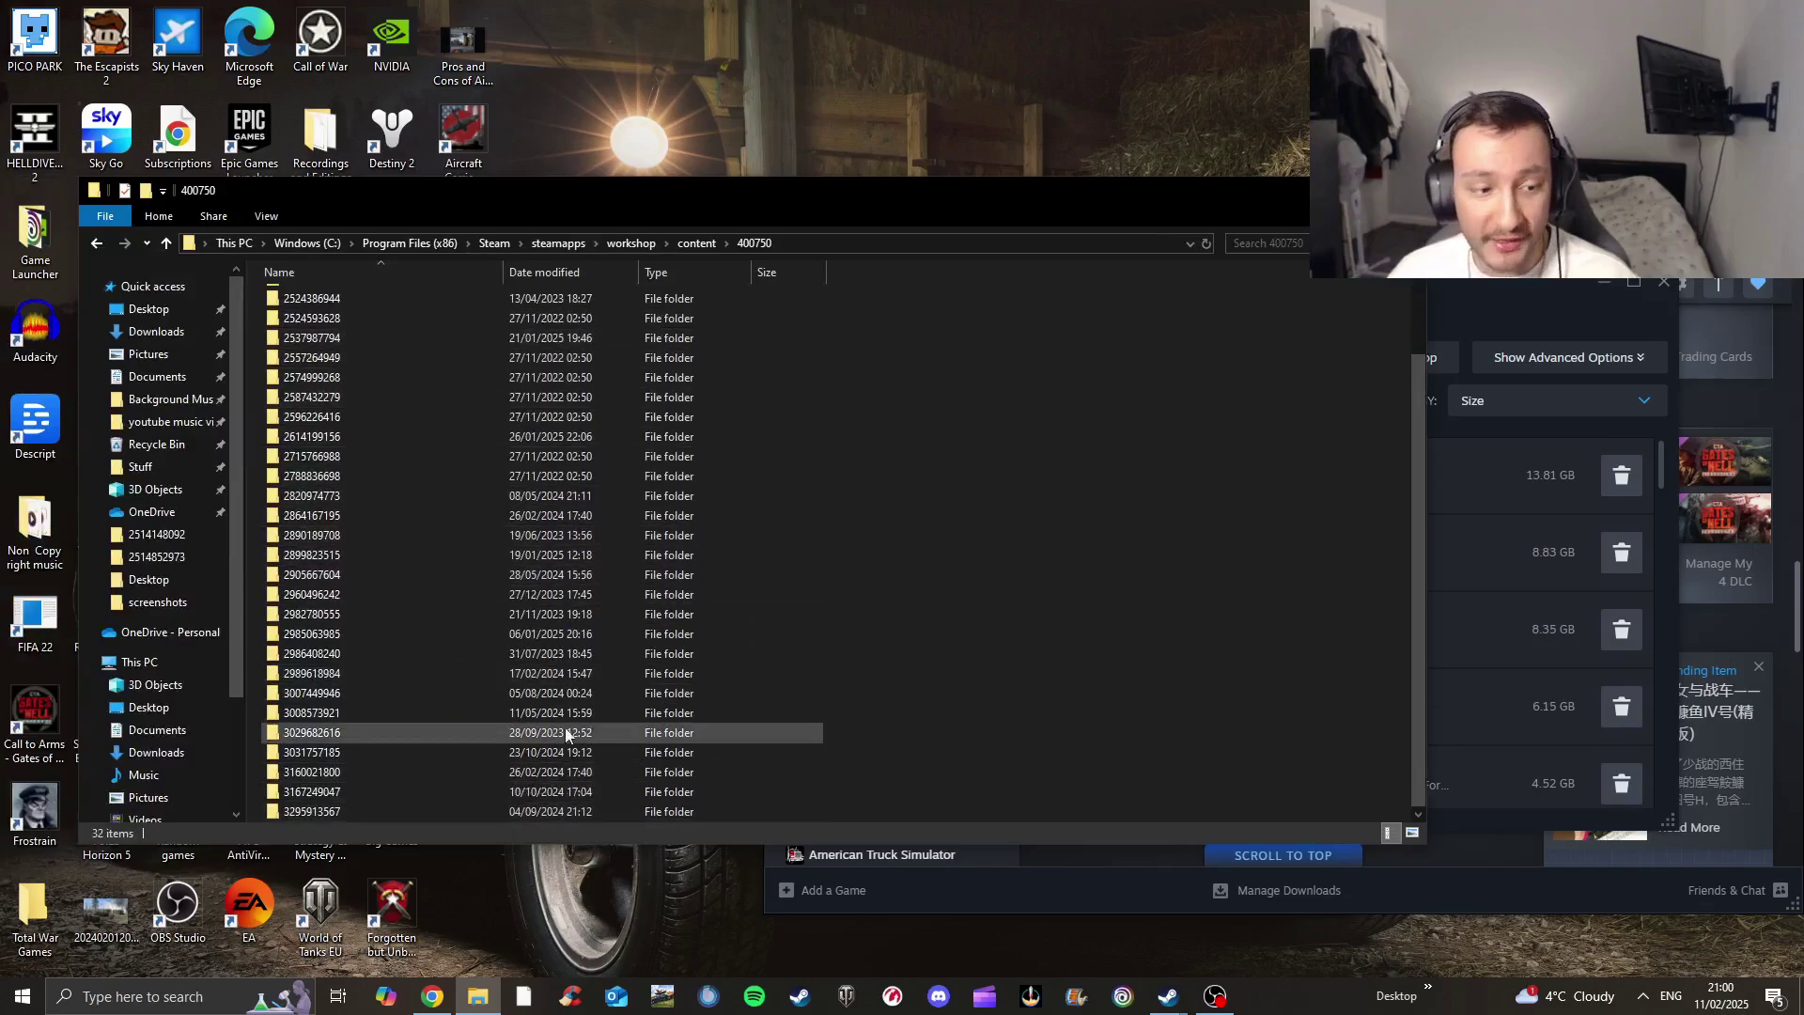
scroll(427, 498, "up", 2)
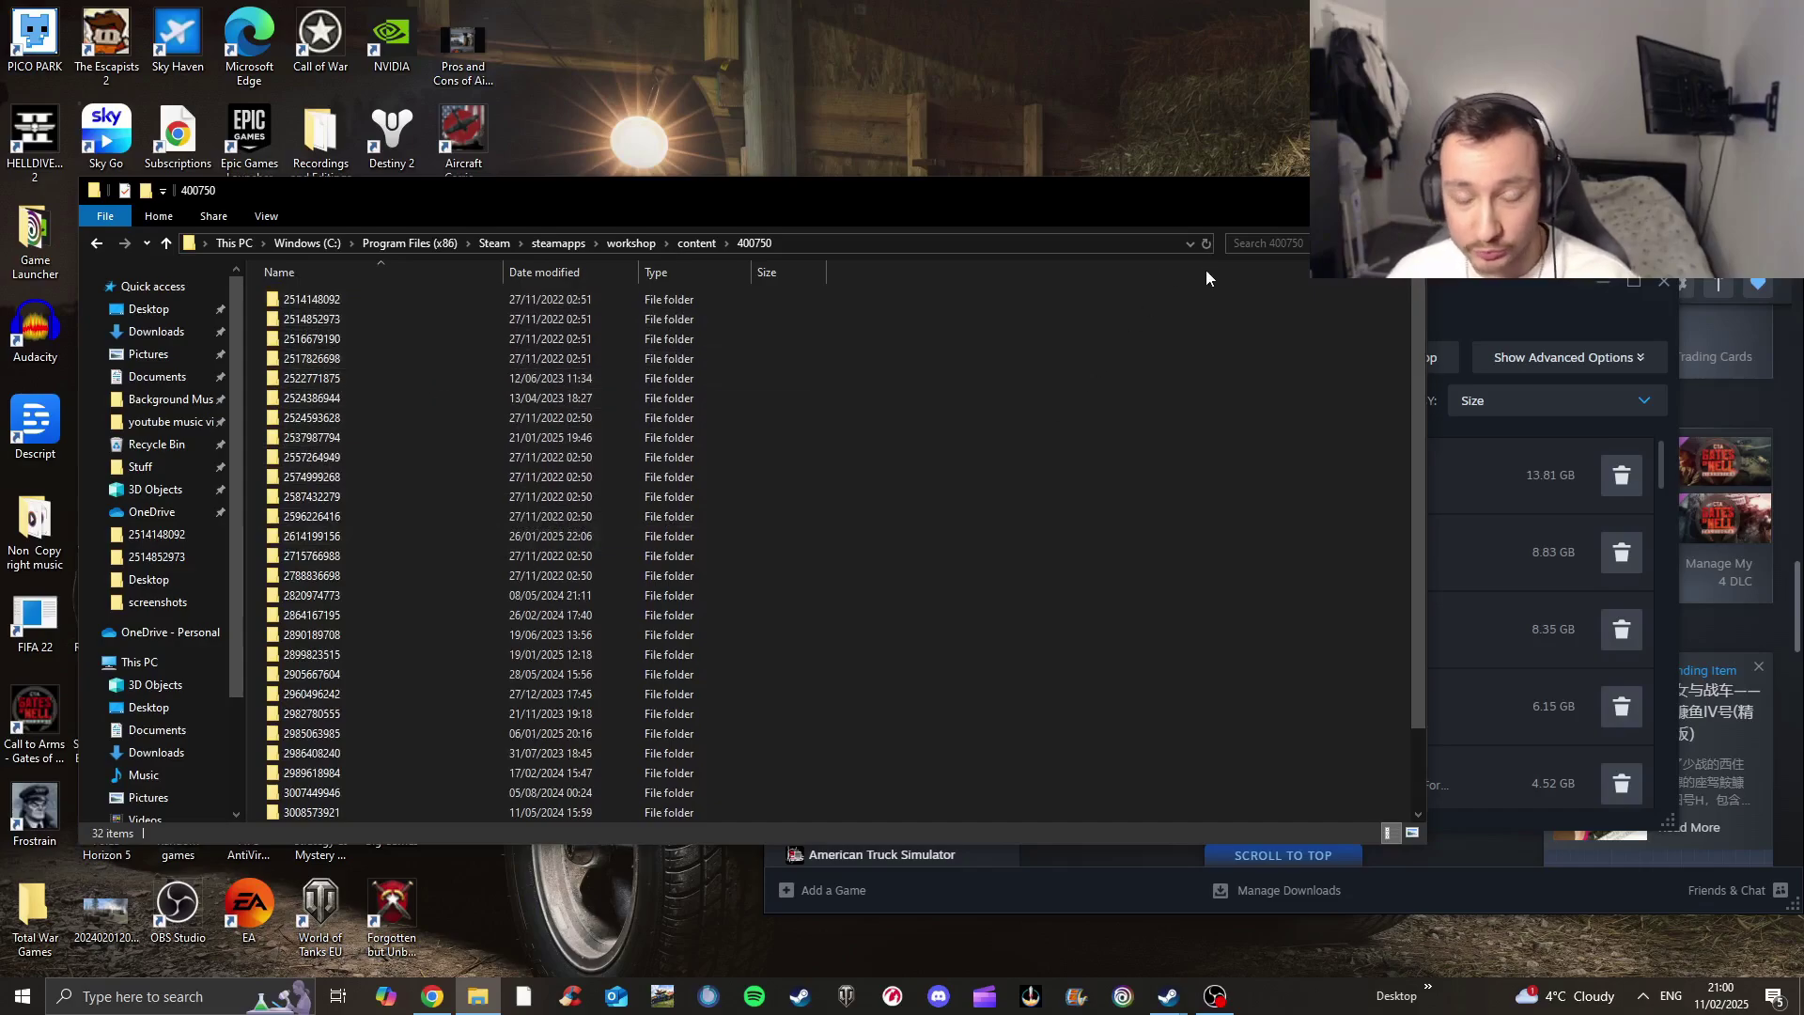
scroll(351, 510, "down", 2)
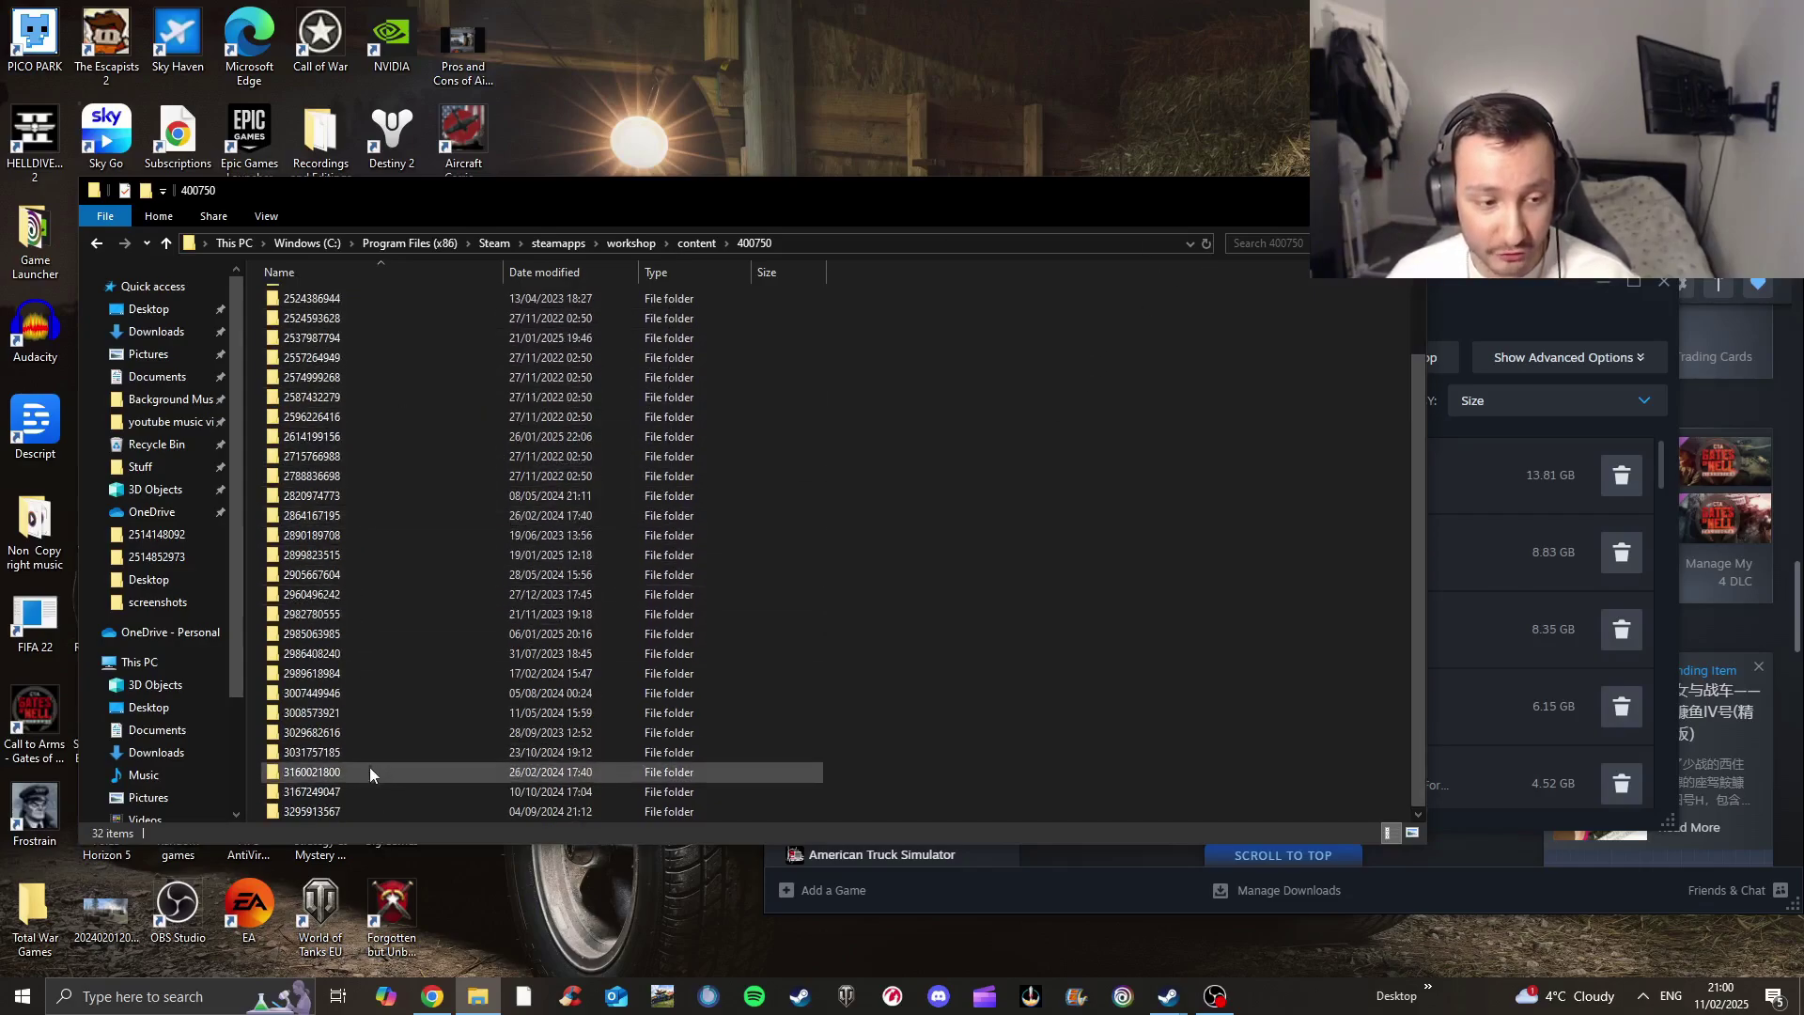
scroll(413, 382, "up", 2)
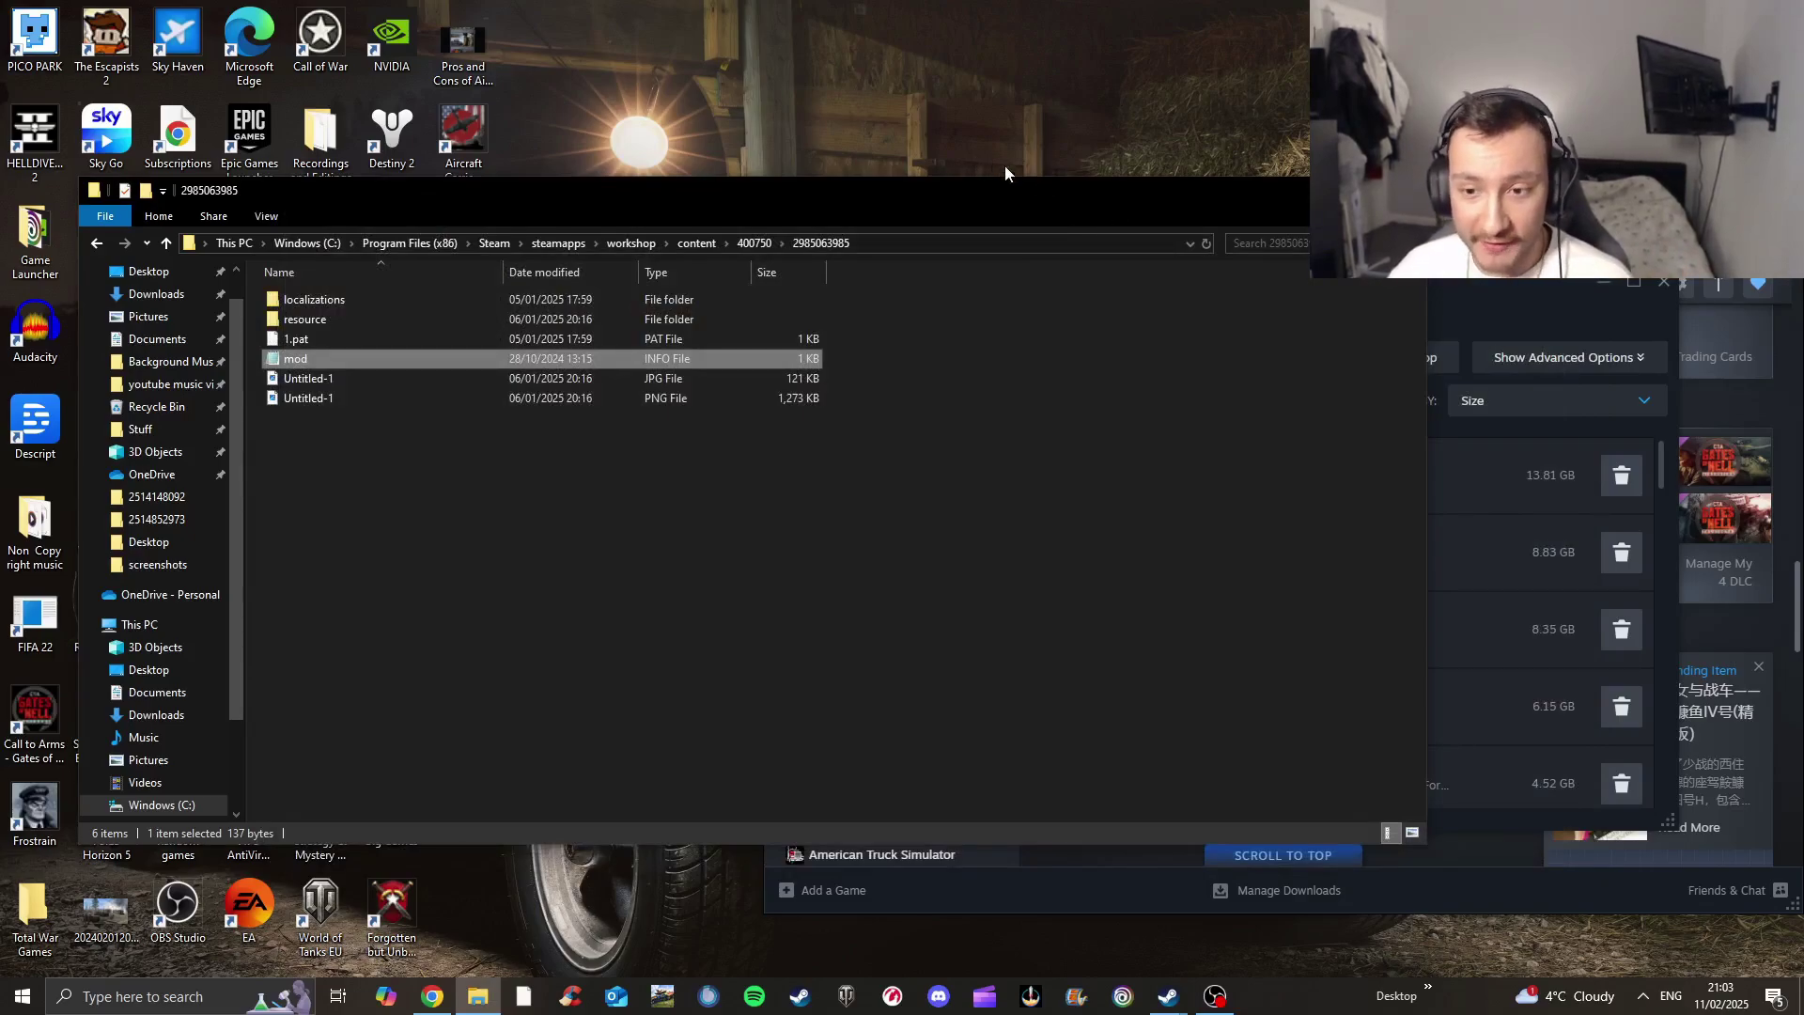
left_click_drag(1017, 184, 889, 174)
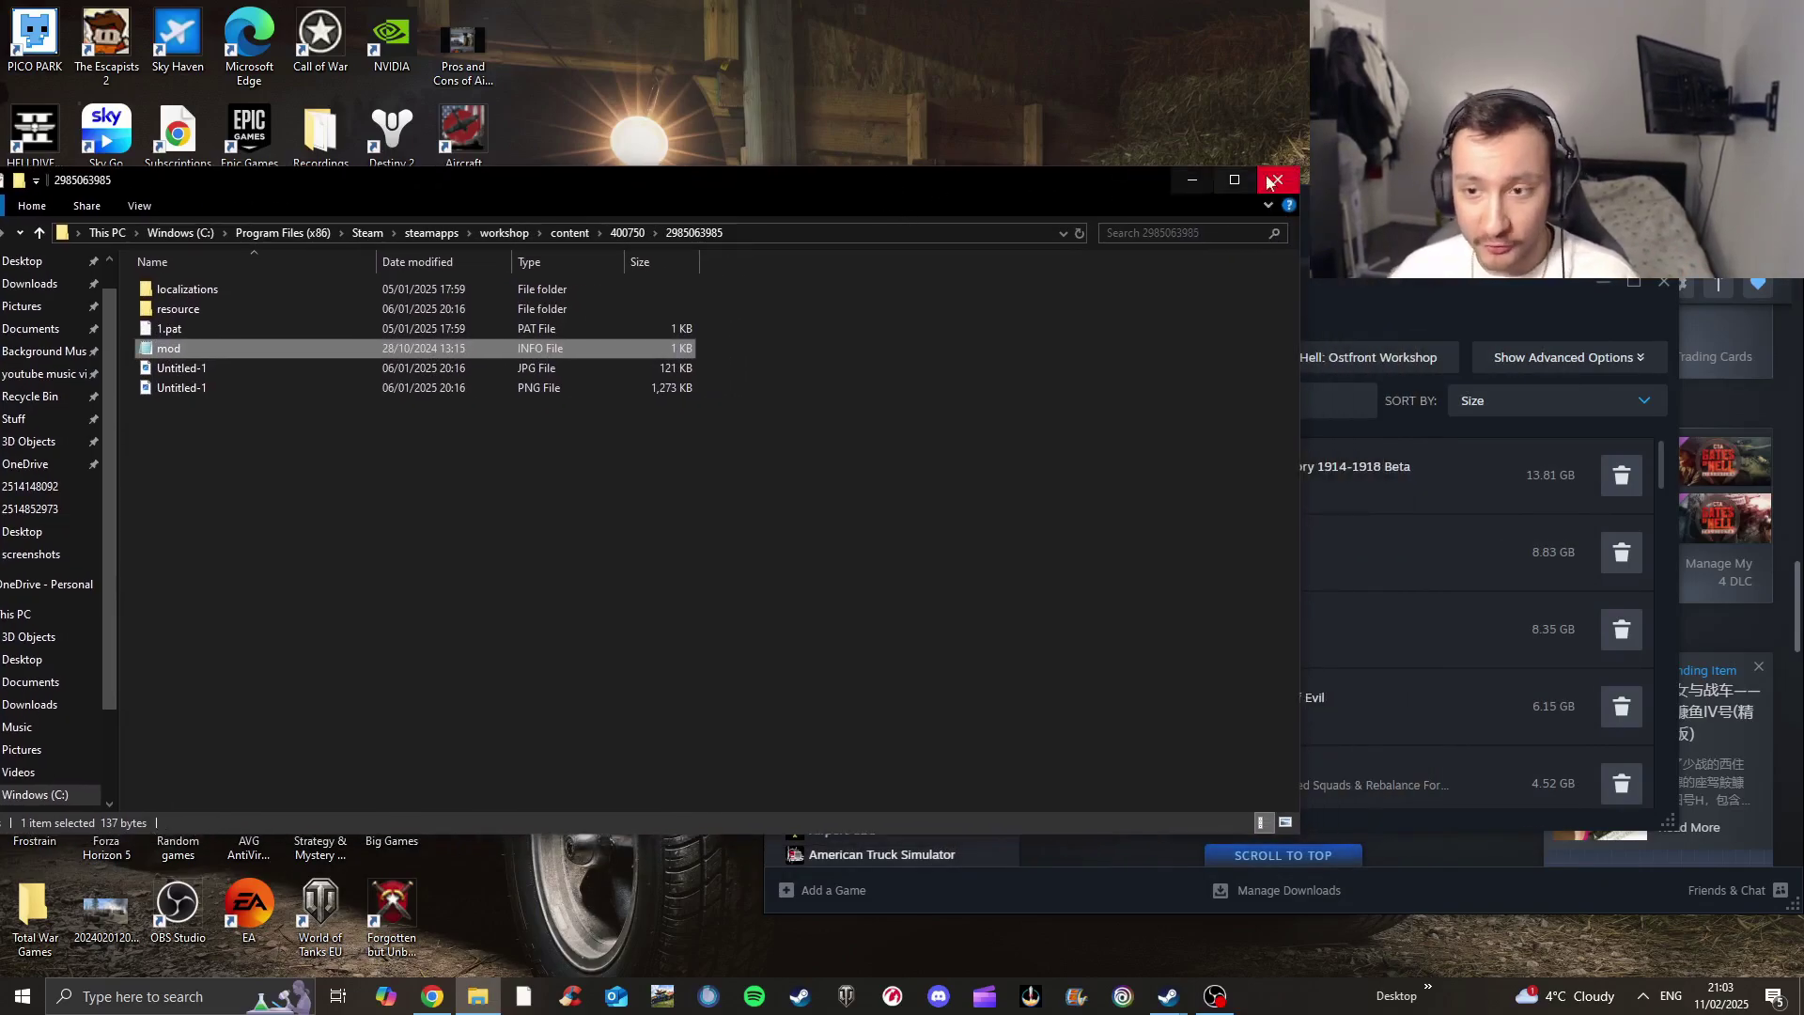
Delete Some Desperate Glory 1914-1918 Beta from the Workshop list and return Explorer to 400750
left_click(1361, 295)
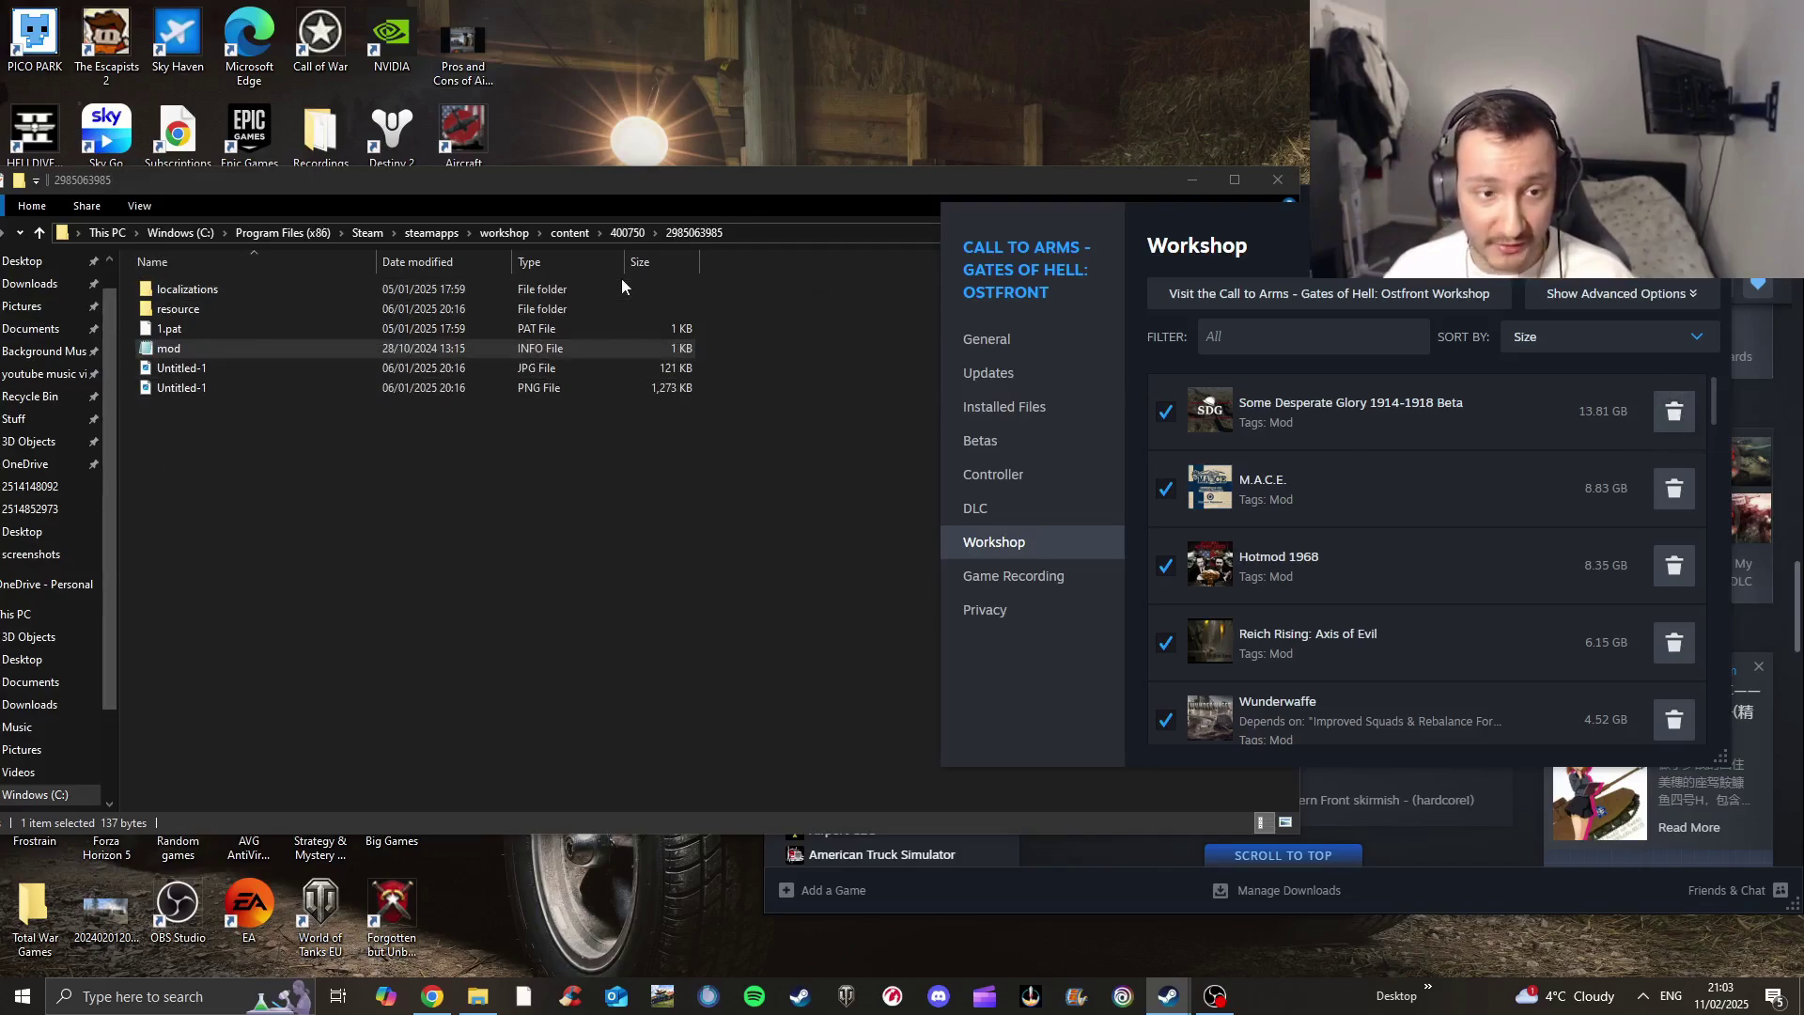
left_click(1687, 414)
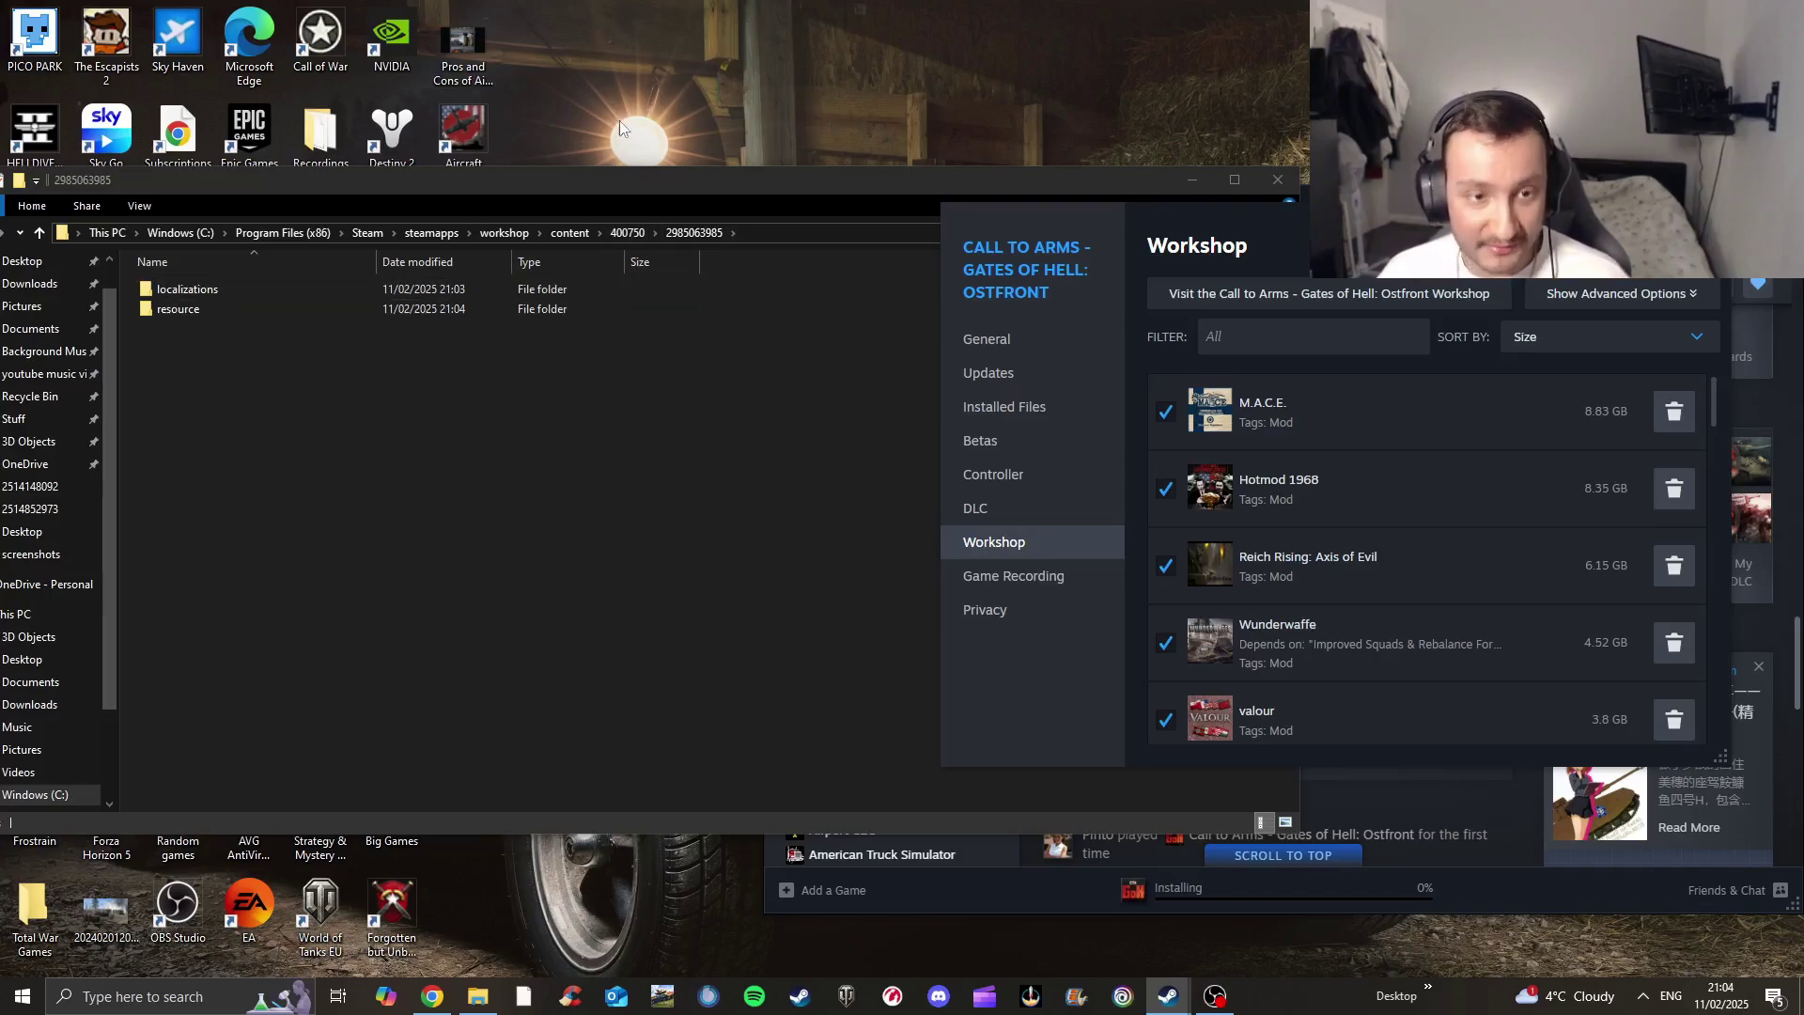
key("BackSpace")
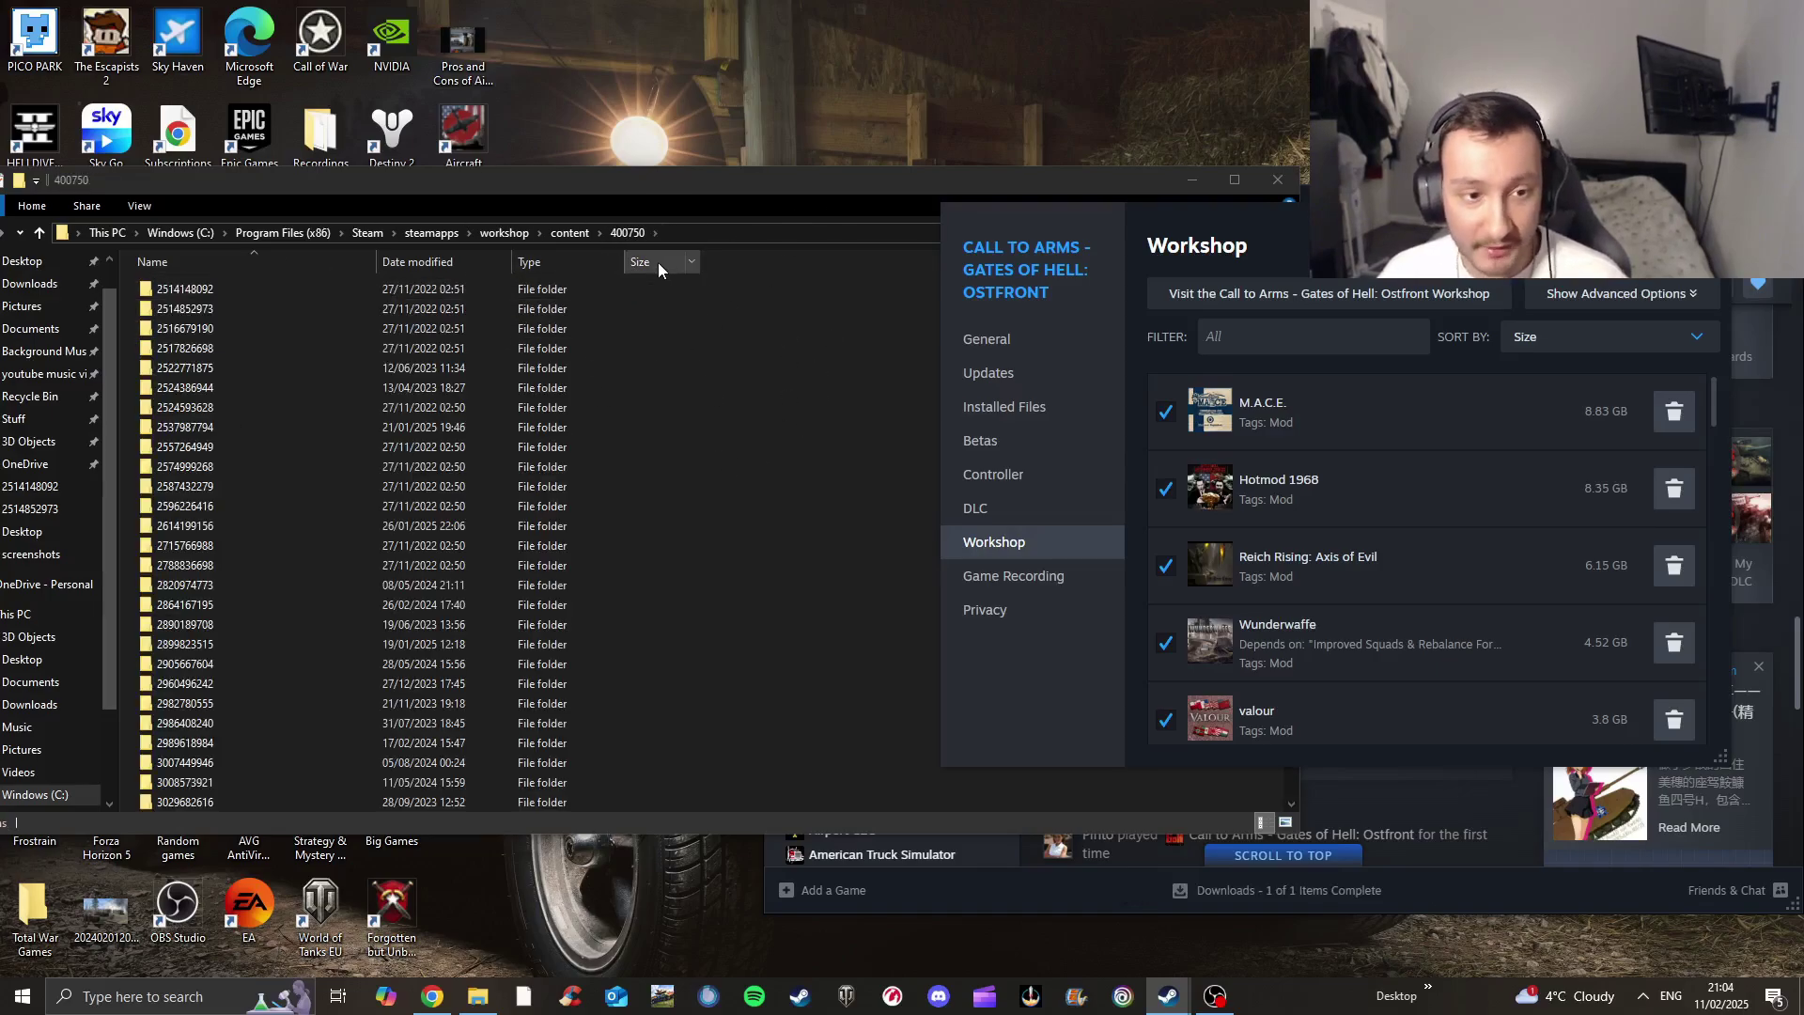